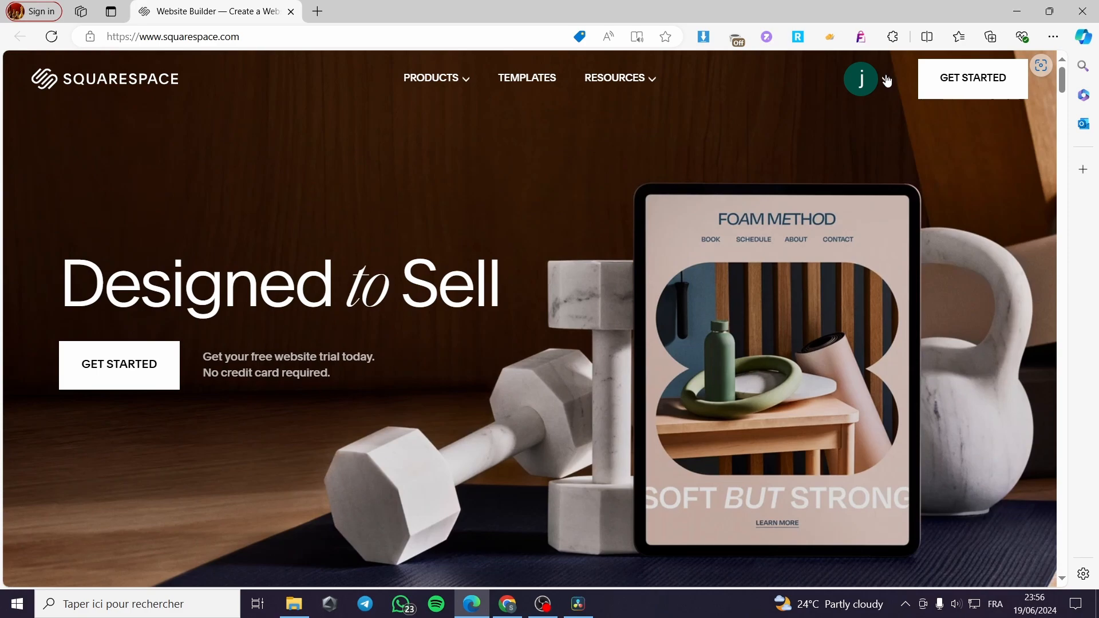
- Go to the Squarespace account dashboard and open the website "Your Site Title" for management
left_click(886, 81)
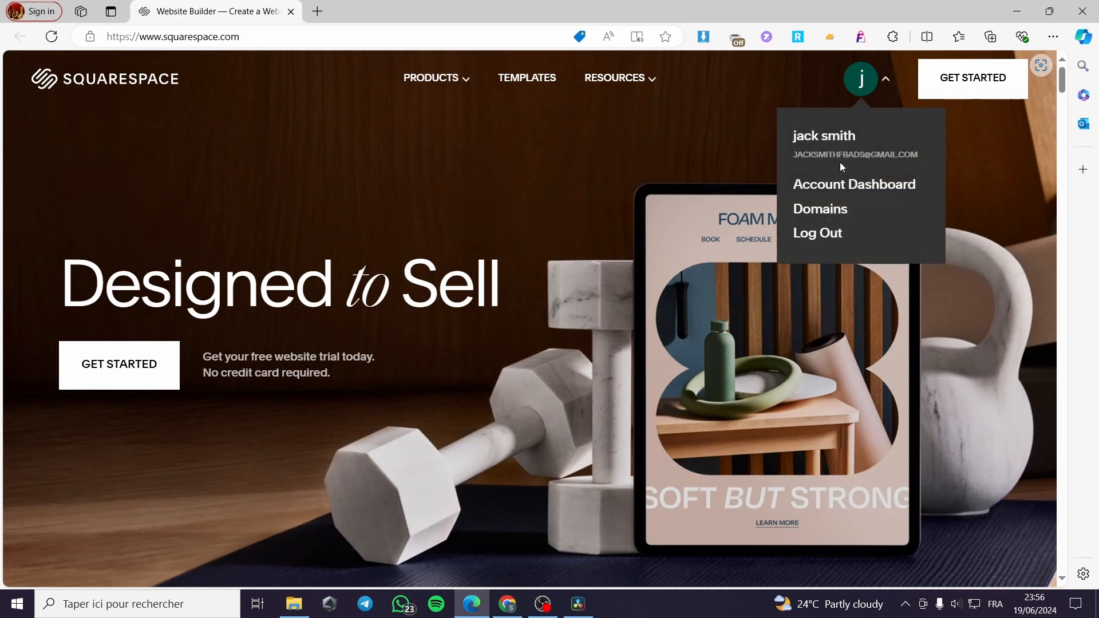
left_click(902, 193)
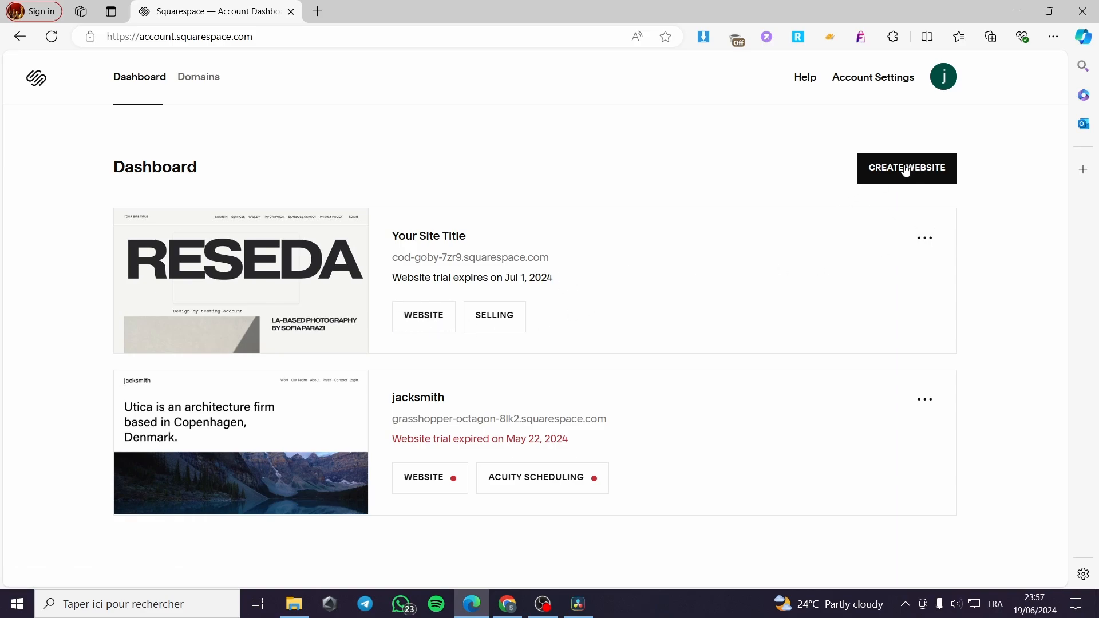
left_click(416, 323)
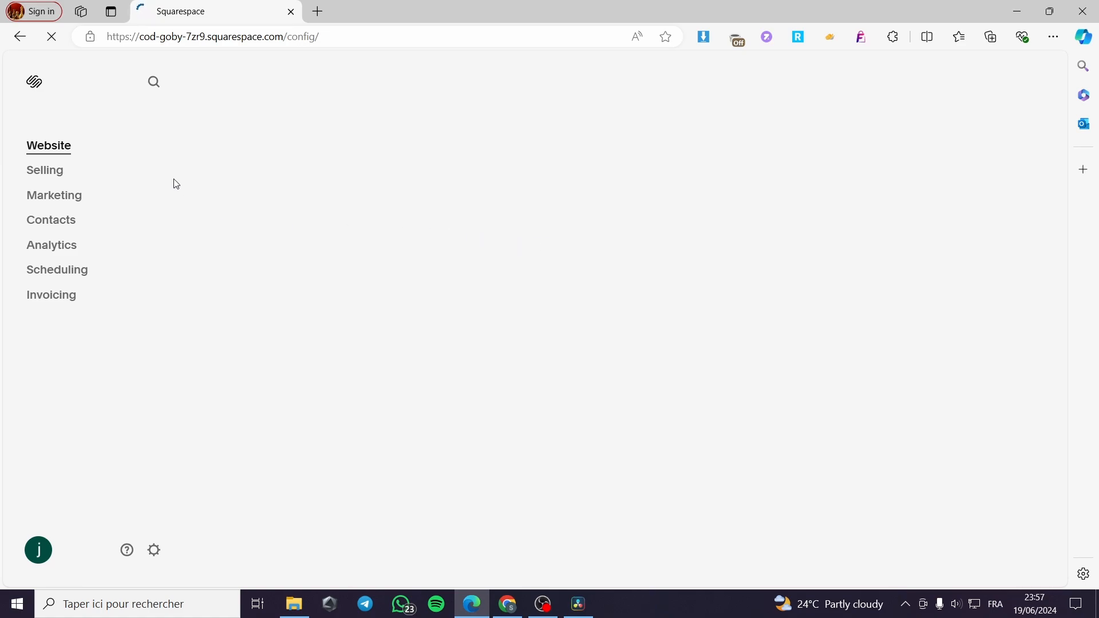
- Open canva.com in a new browser tab and start a blank Book Cover design
left_click(317, 11)
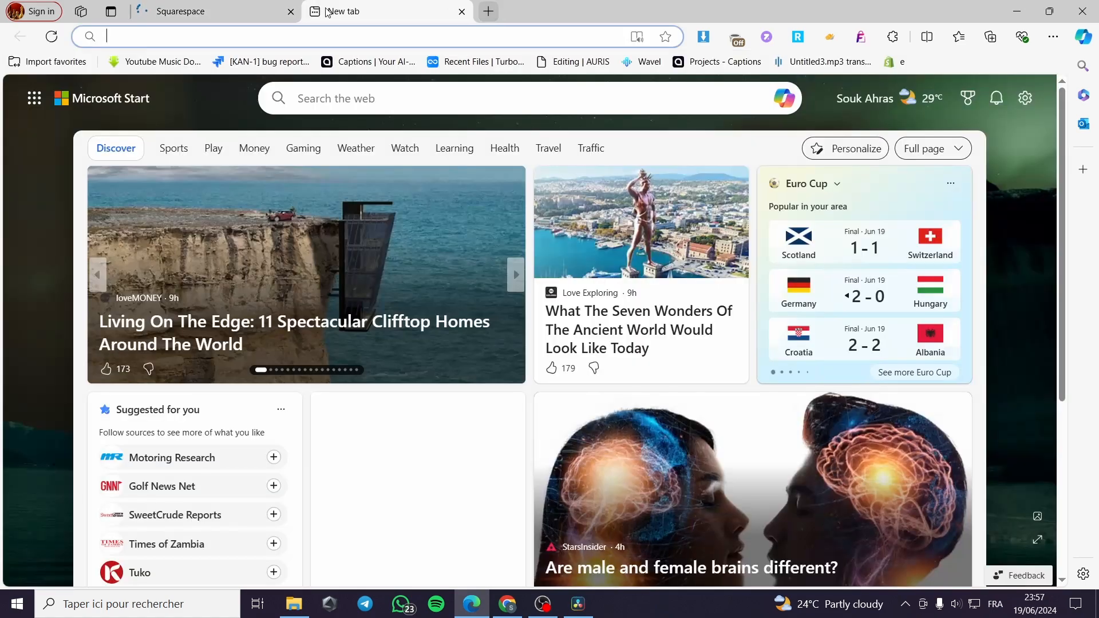
type("canva.com")
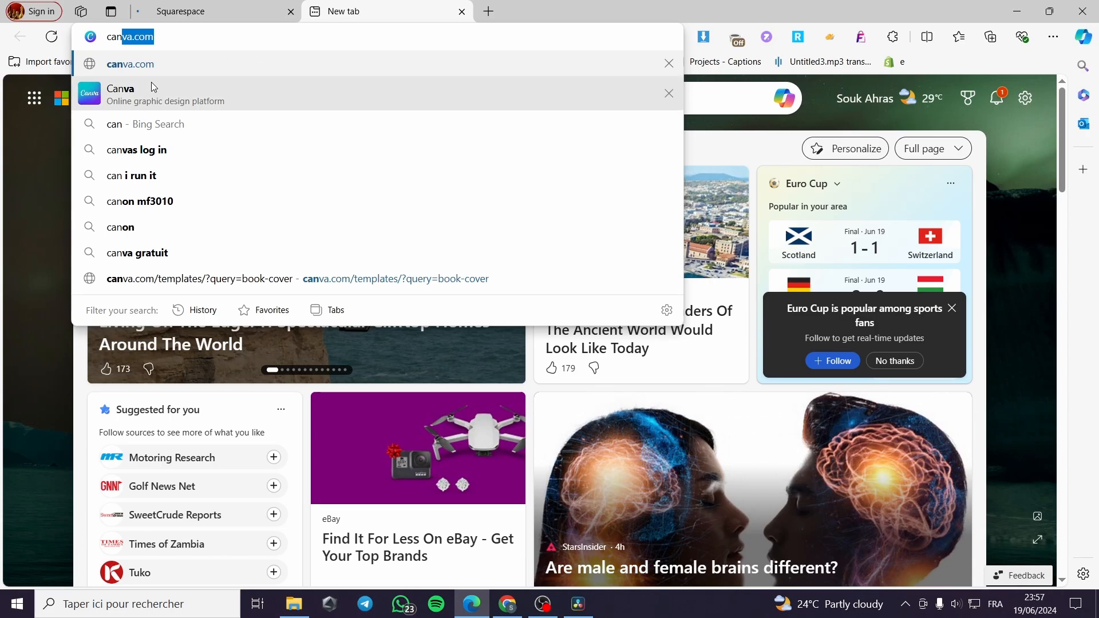
left_click(155, 72)
left_click(245, 11)
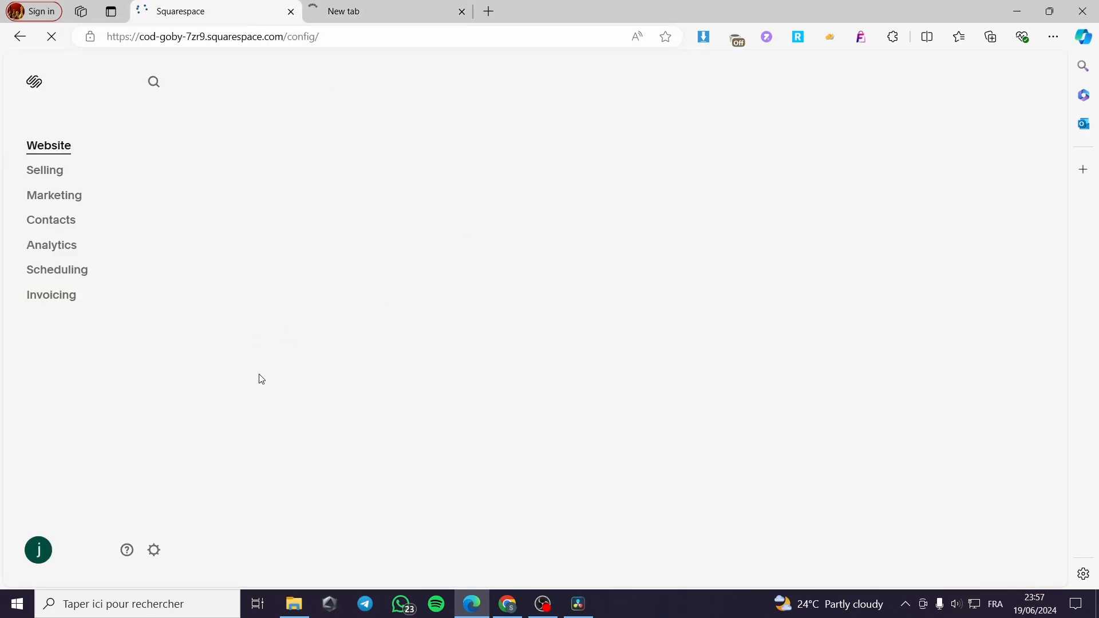
left_click(380, 18)
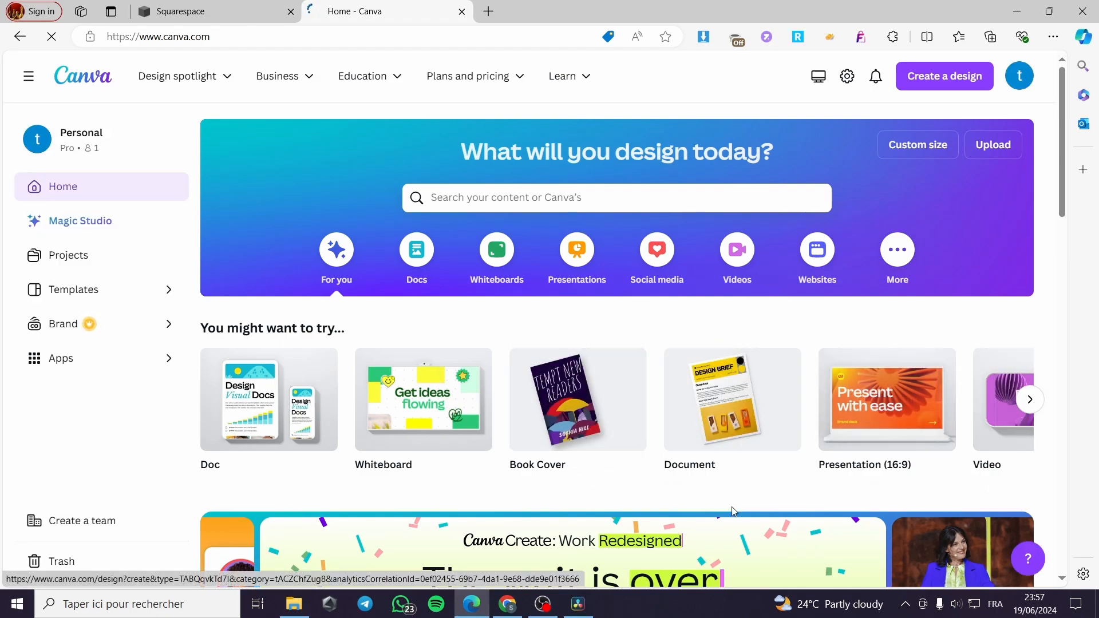
left_click(586, 428)
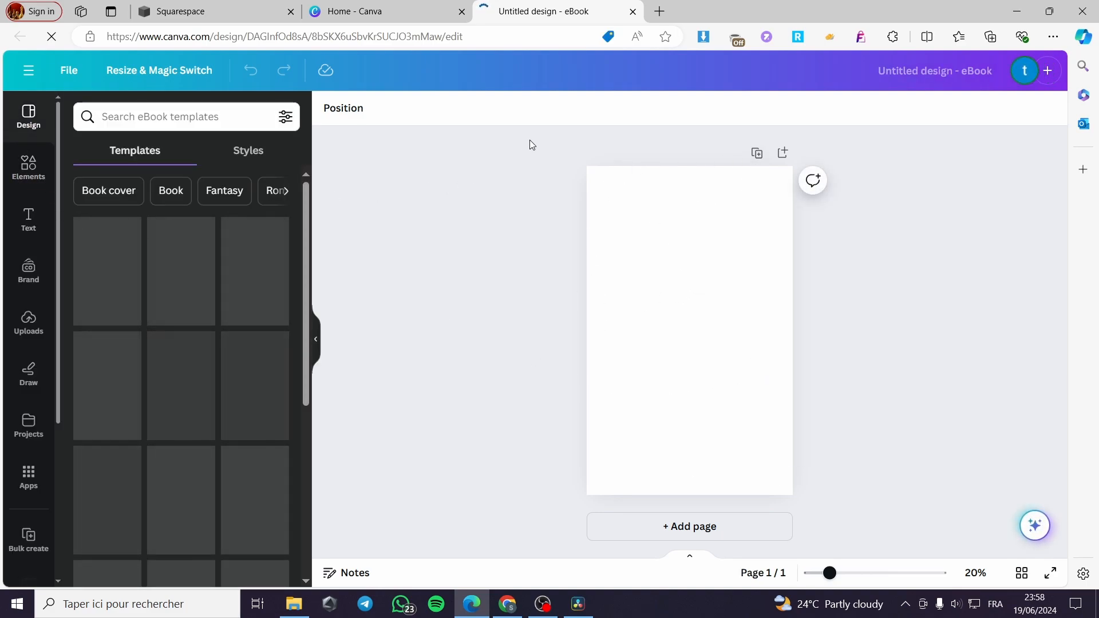
- Back in the Squarespace site, delete the code block overlapping the RESEDA heading on the Home page and save the page
left_click(190, 9)
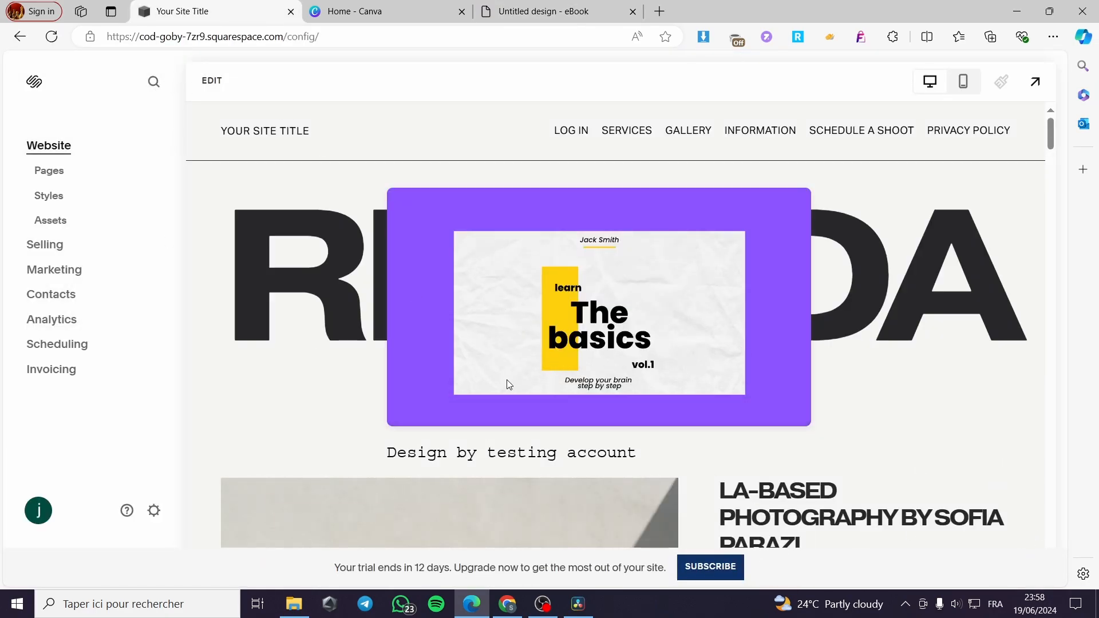
left_click(689, 299)
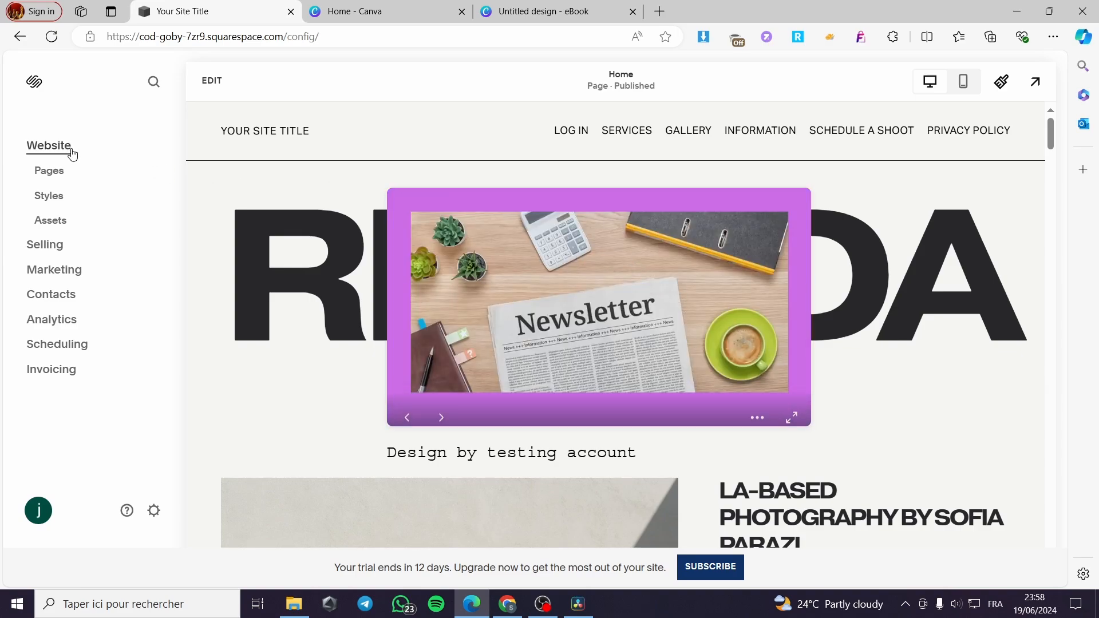
left_click(212, 80)
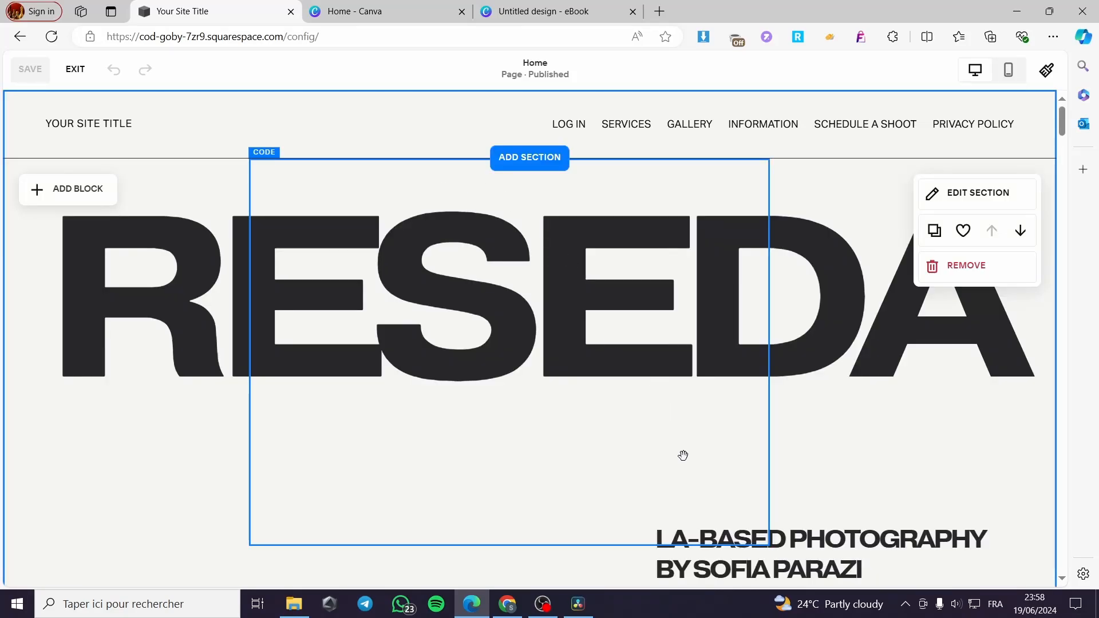
left_click(658, 478)
key("Delete")
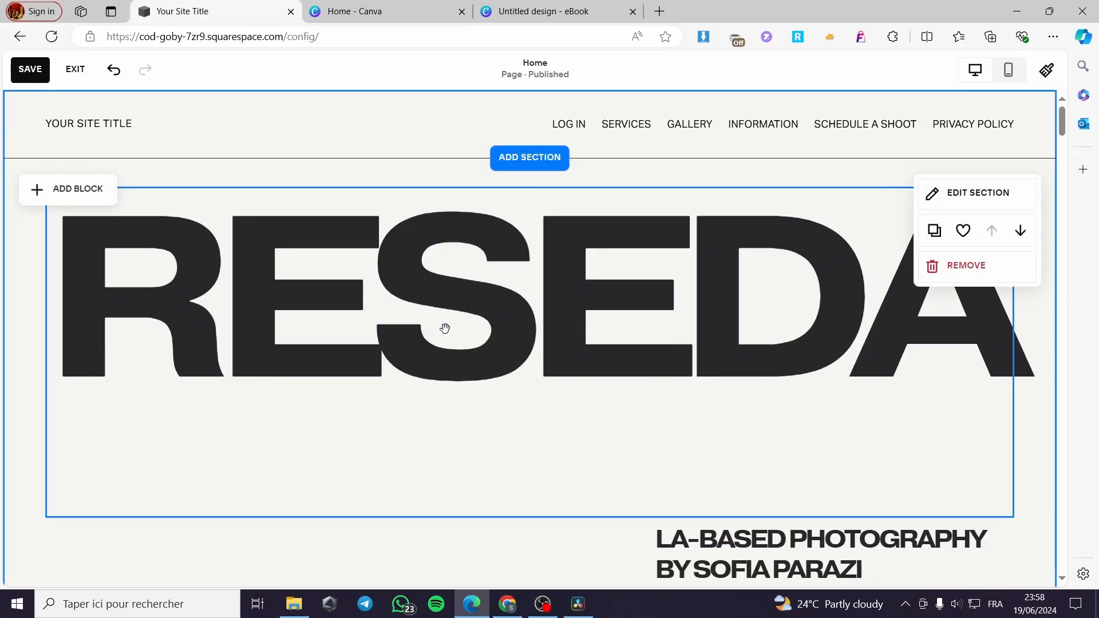
left_click(30, 70)
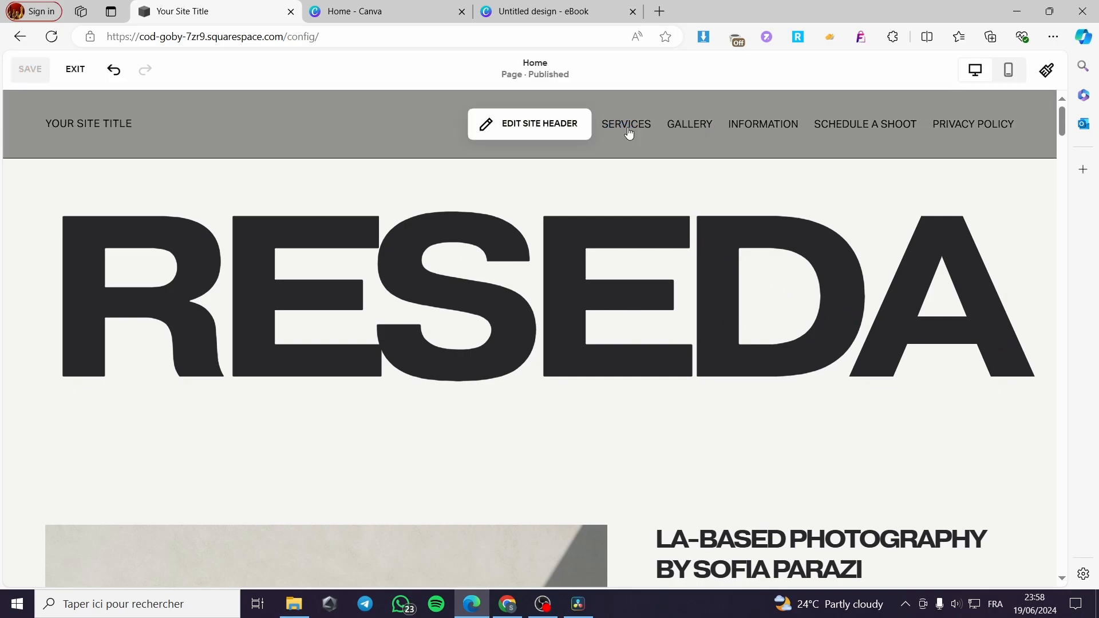
- Show the site's pages from the header navigation and add a blank page named "Product page" to the main navigation
left_click(534, 127)
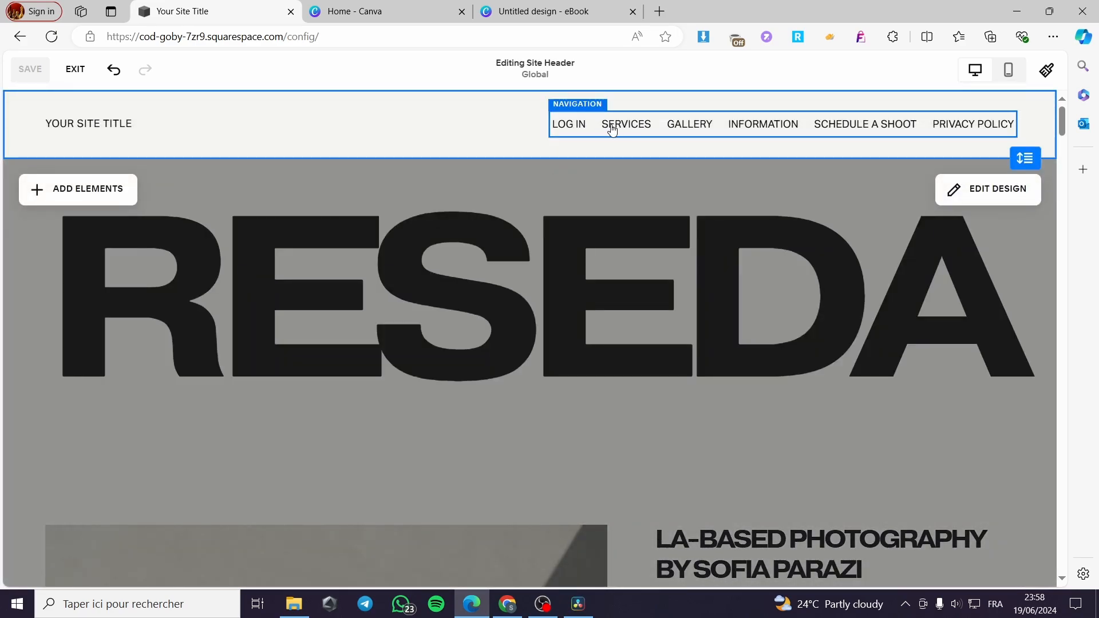
left_click(657, 133)
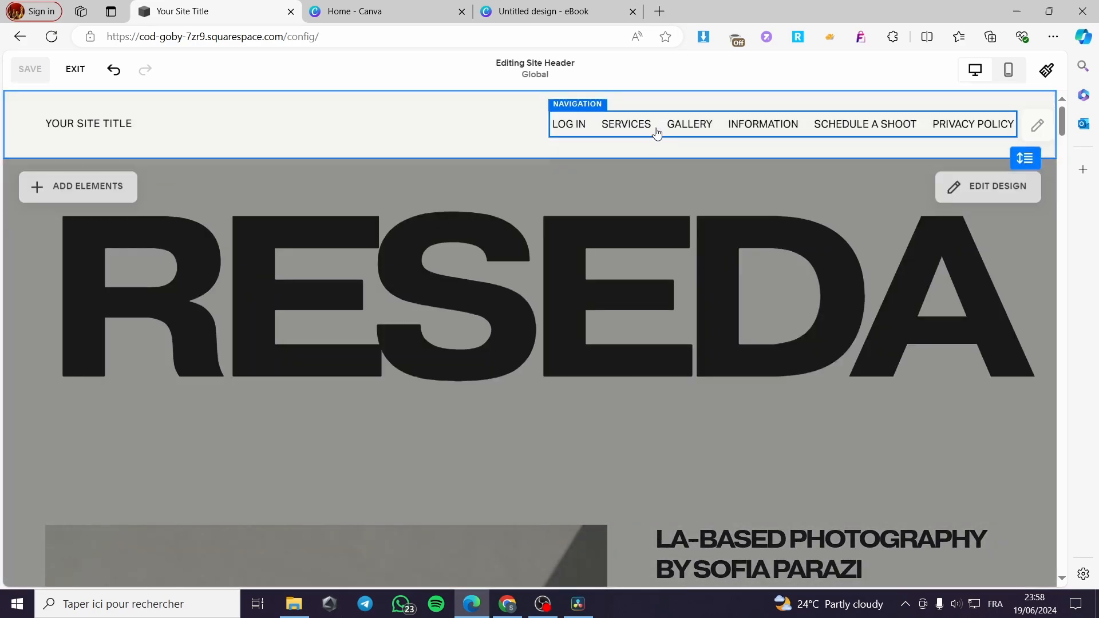
left_click(1038, 127)
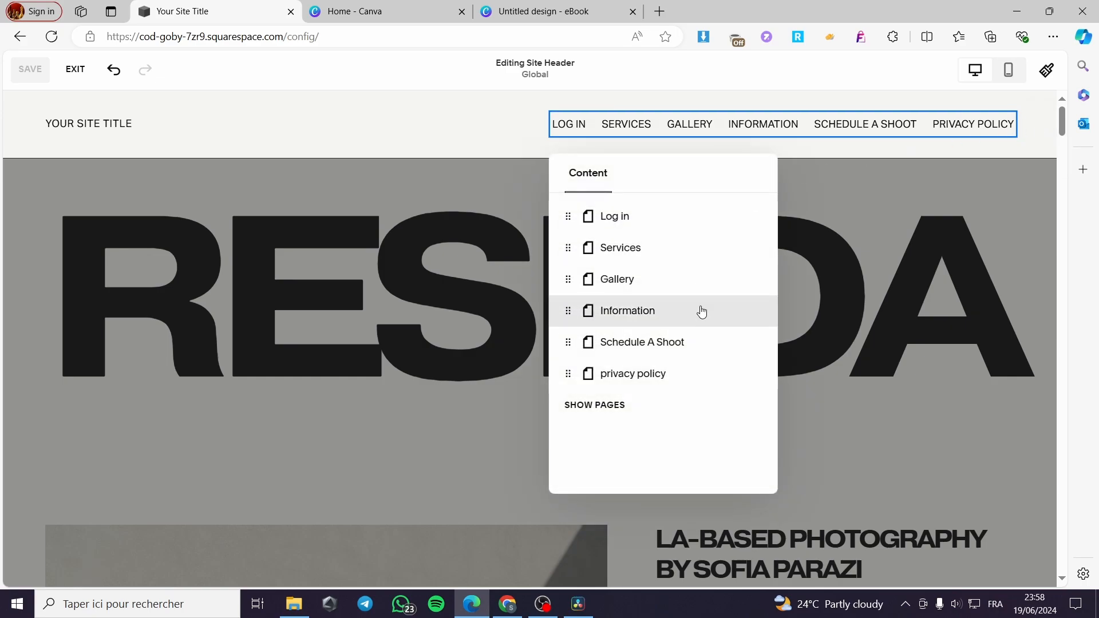
left_click(596, 407)
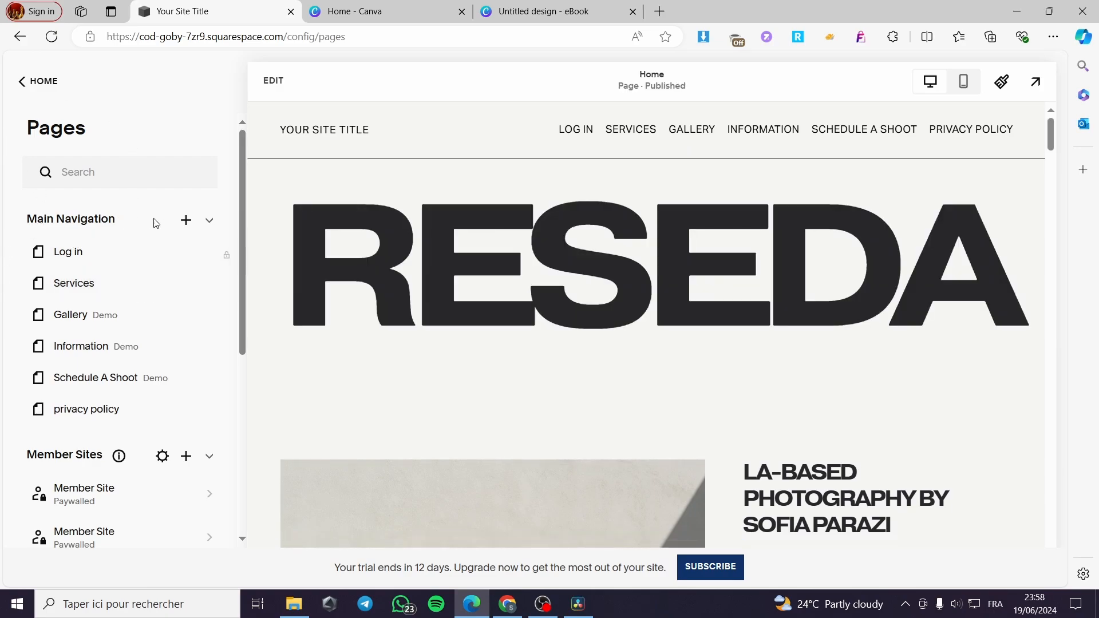
left_click(187, 221)
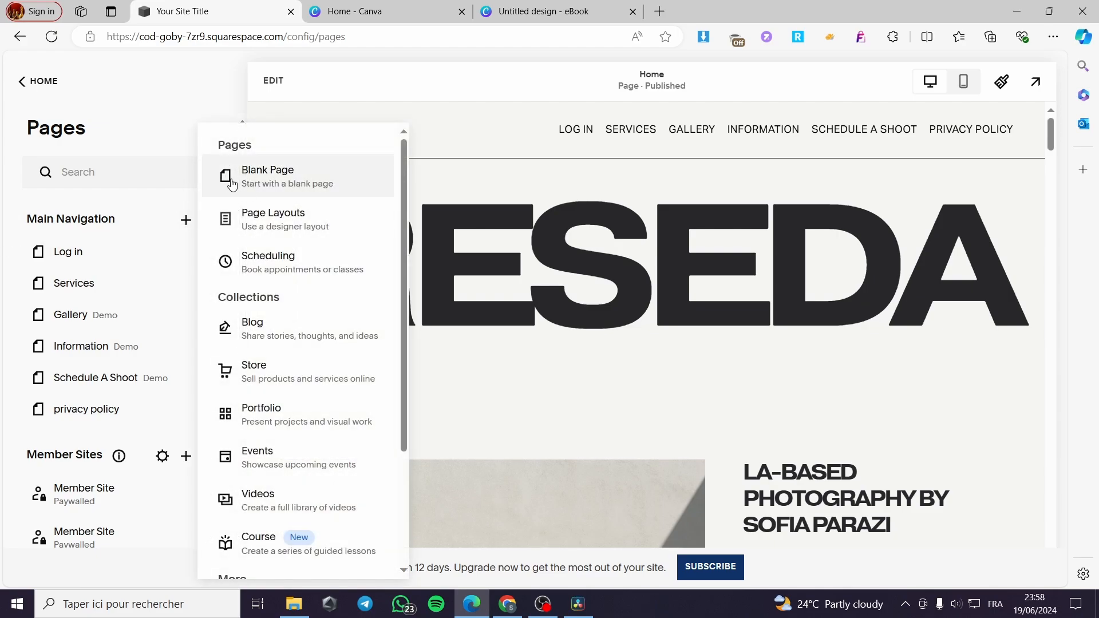
left_click(328, 182)
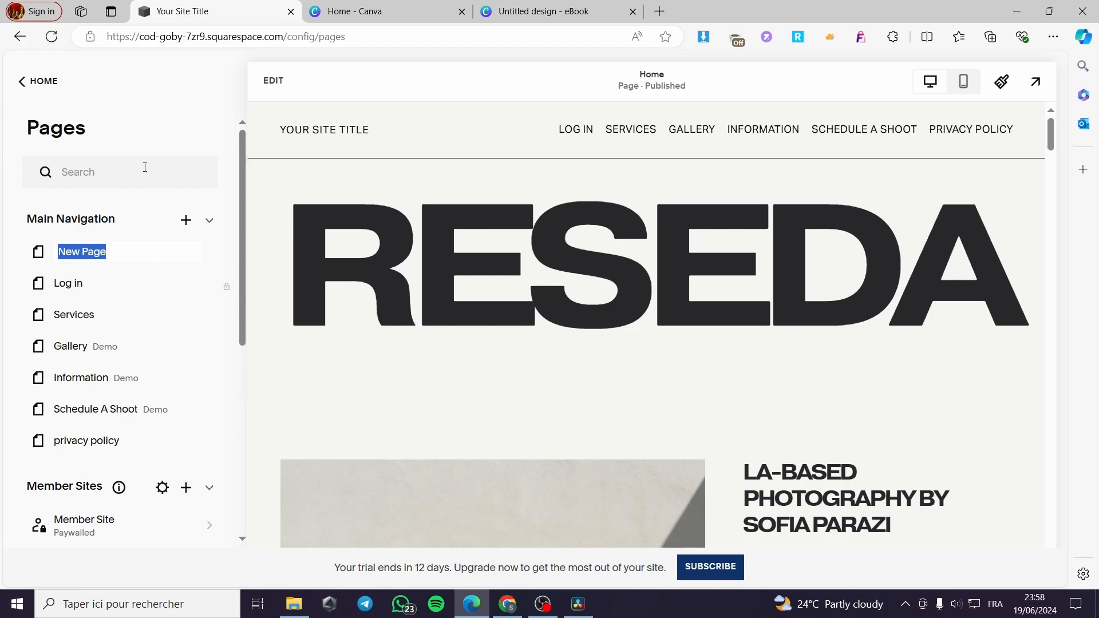
type("S")
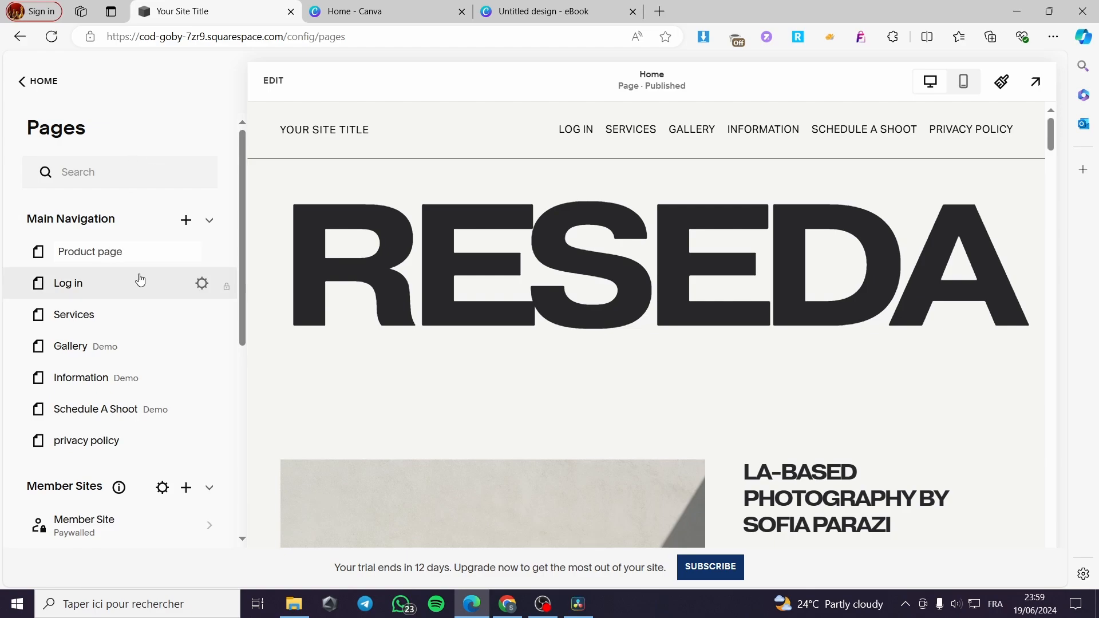
left_click(177, 259)
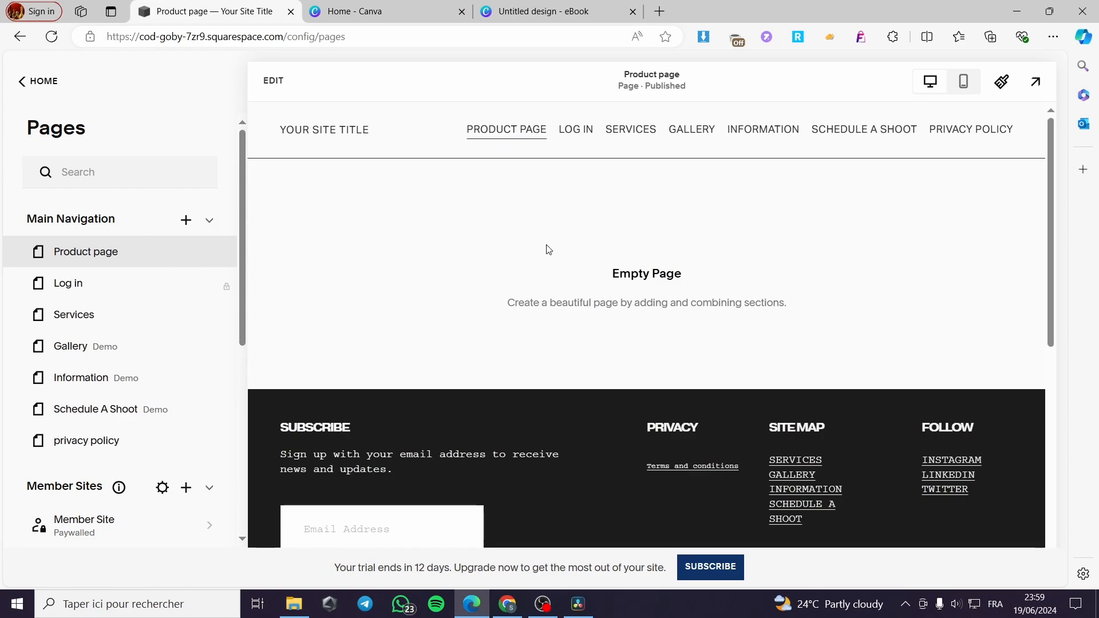
- Edit the Product page and add the Intro section with the scrolling "YOUR BRAND" text and mountain house image
left_click(267, 80)
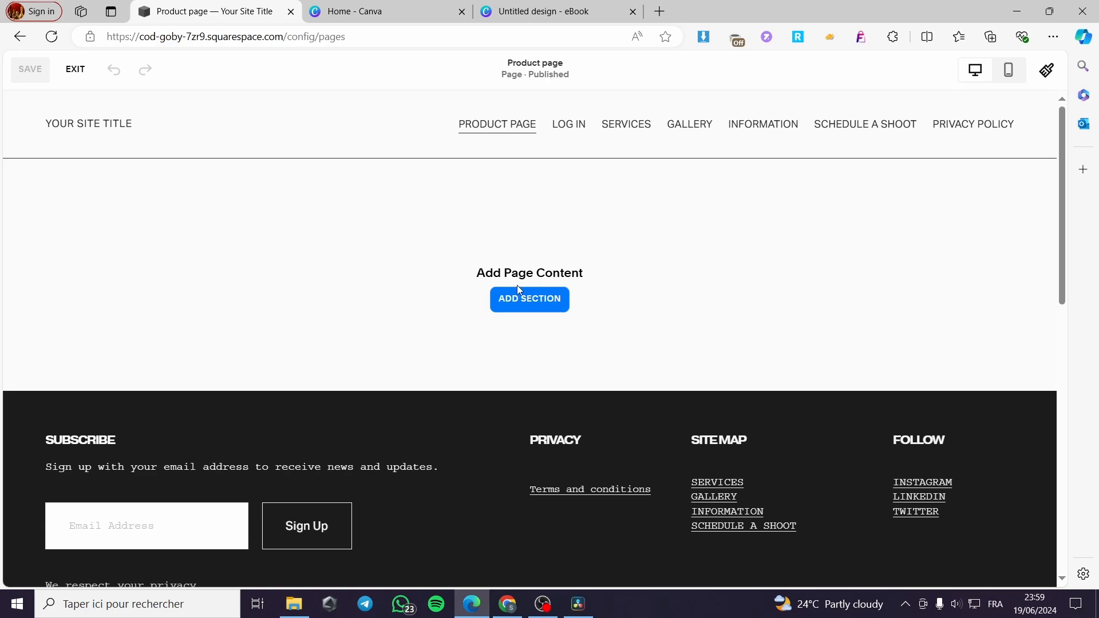
left_click(522, 306)
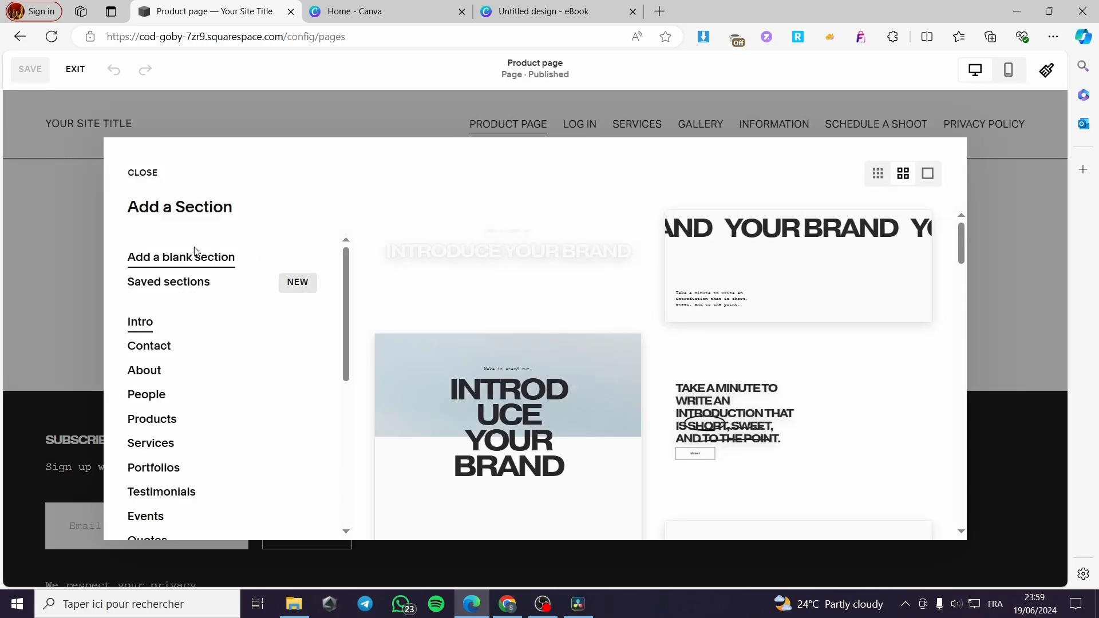
scroll(211, 312, "down", 3)
scroll(229, 306, "up", 3)
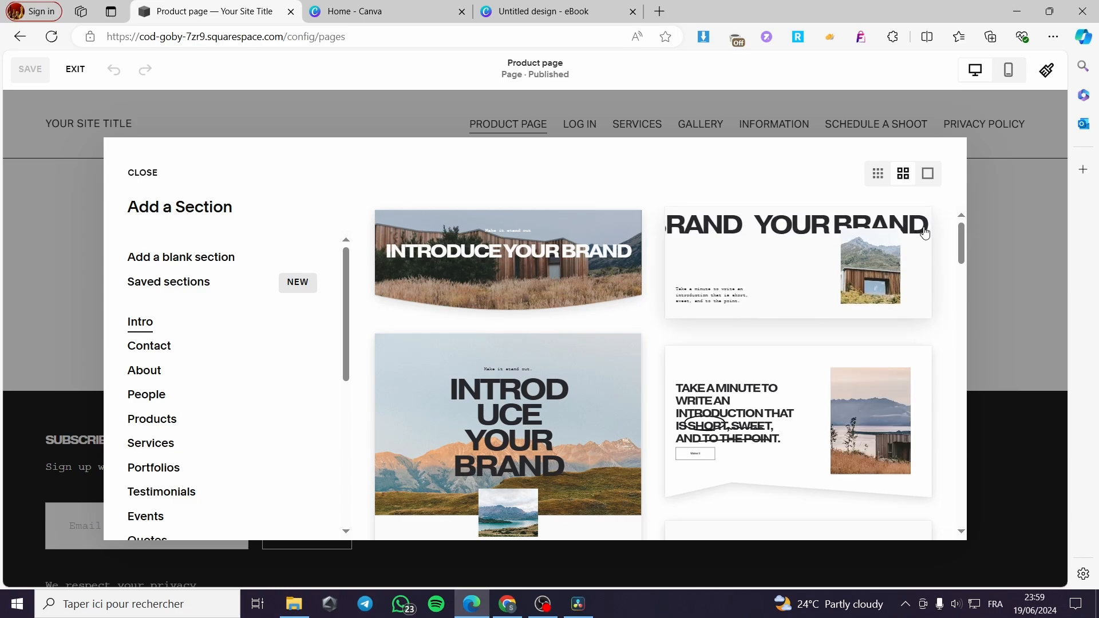
left_click(797, 239)
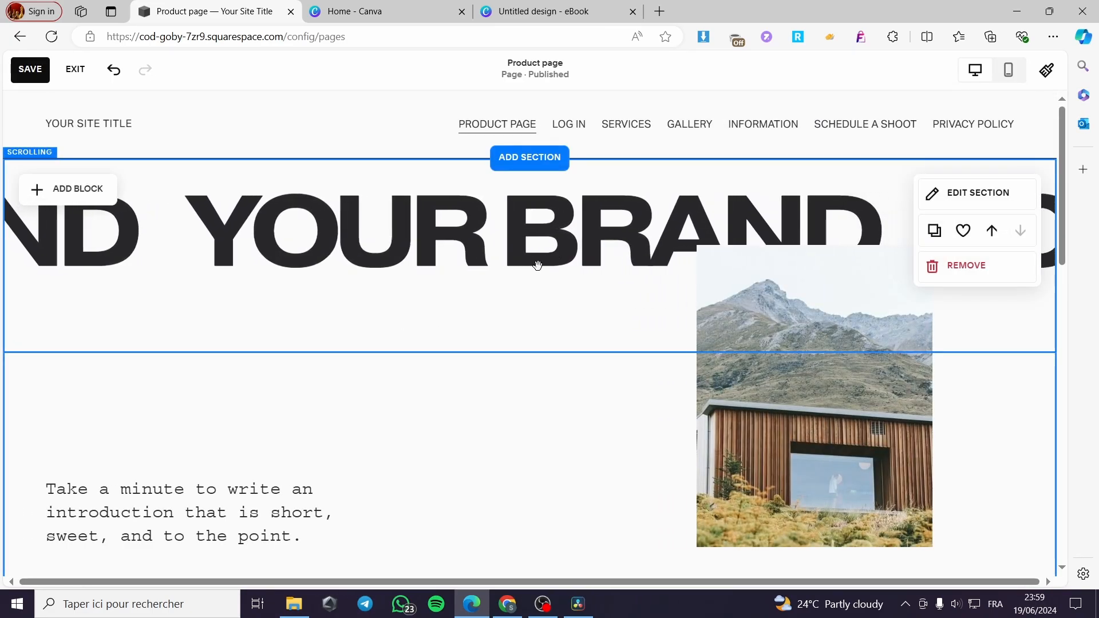
- Change the scrolling "YOUR BRAND" text in the new section to "Digital Products on sale"
left_click(994, 205)
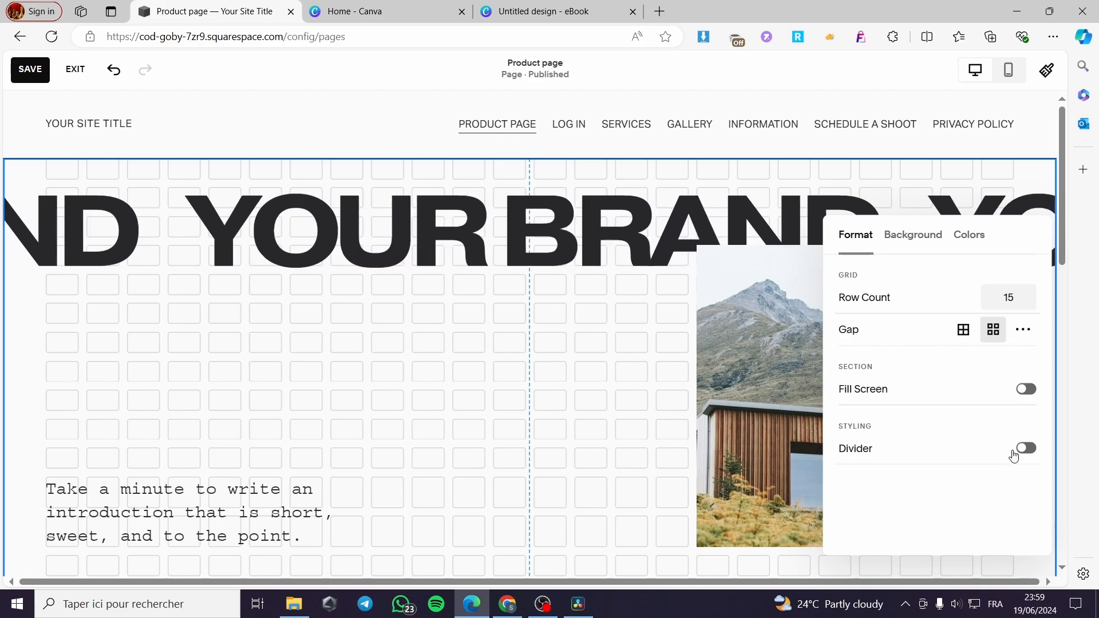
left_click(513, 248)
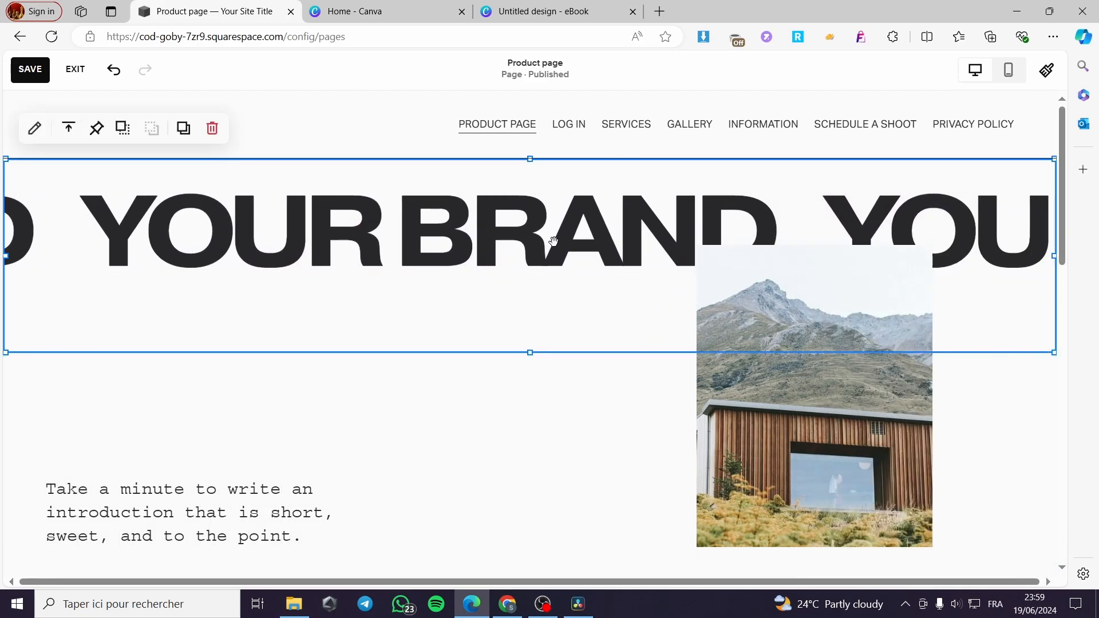
left_click(585, 225)
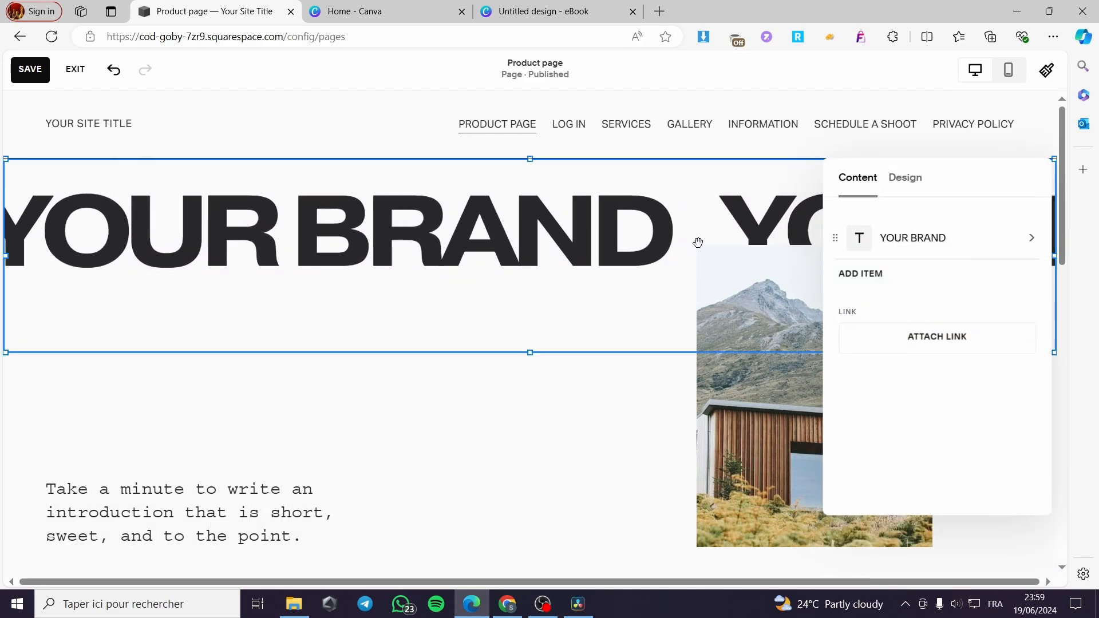
left_click(913, 239)
left_click_drag(942, 245, 808, 239)
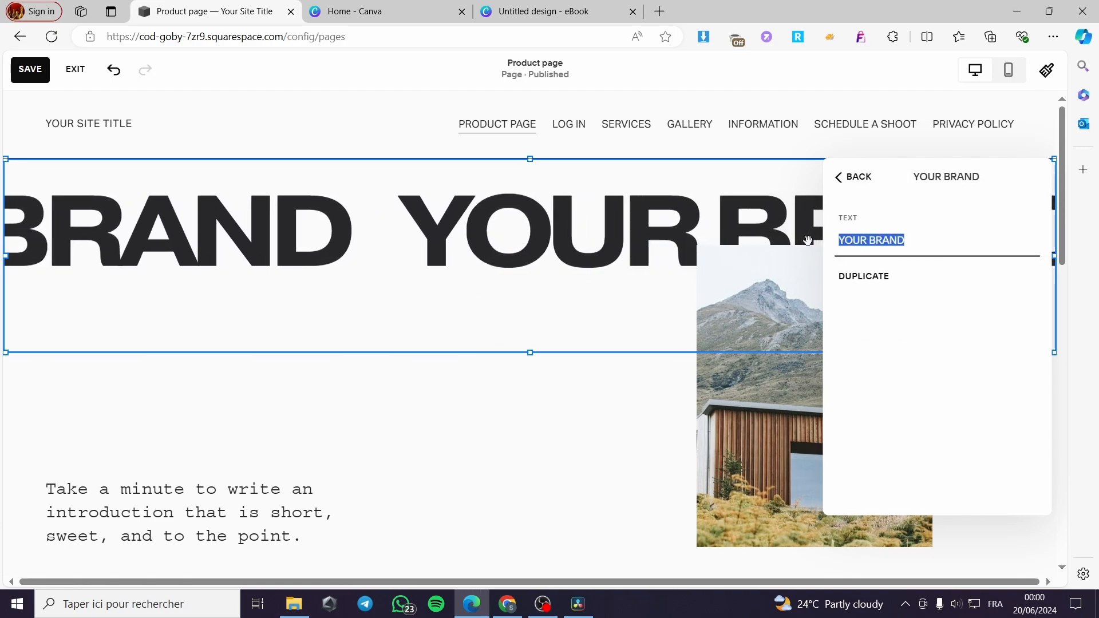
type("Dig")
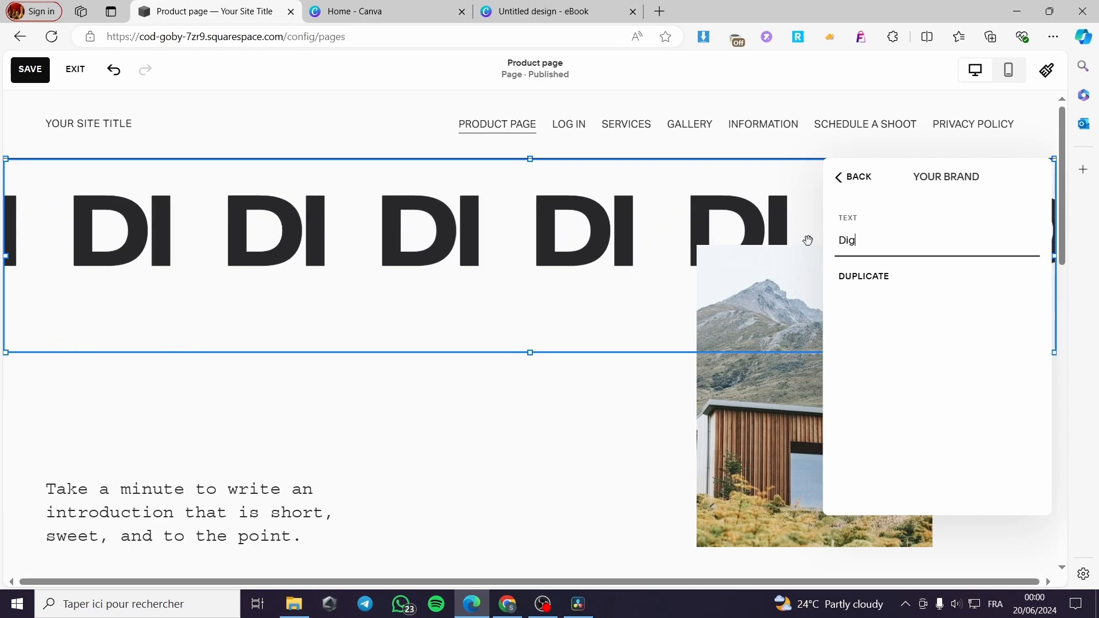
type("ital ")
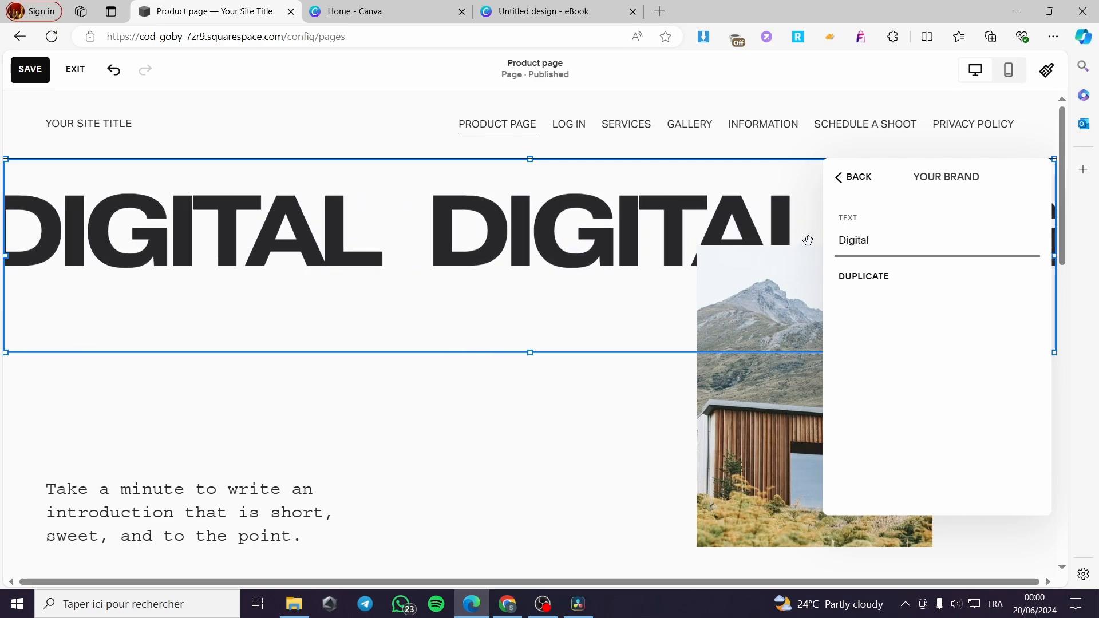
type("Pr")
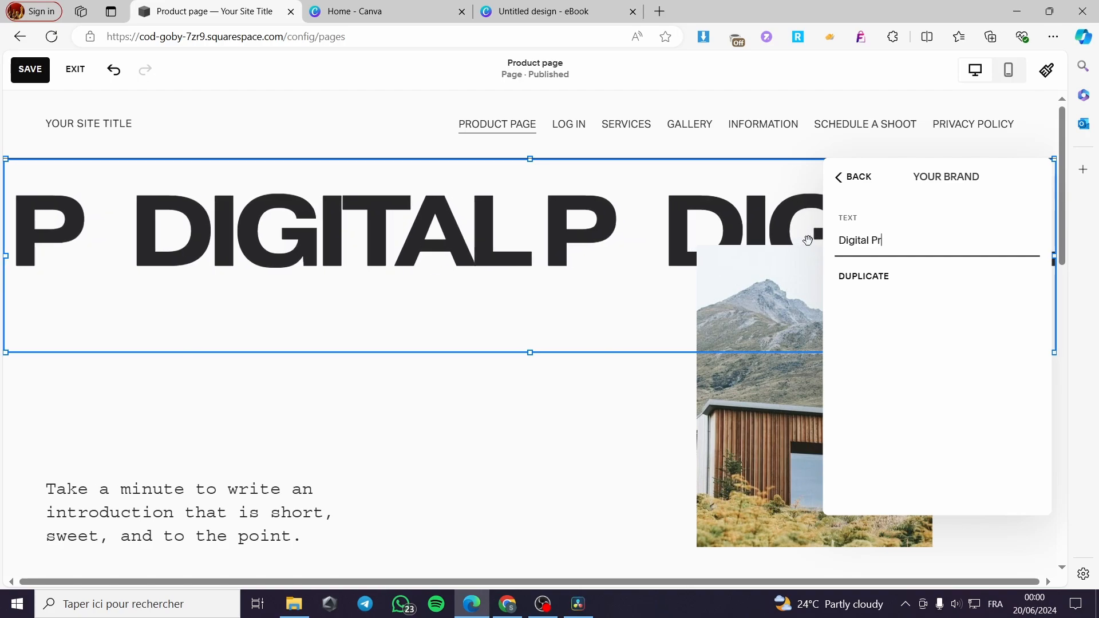
type("oducts on sale")
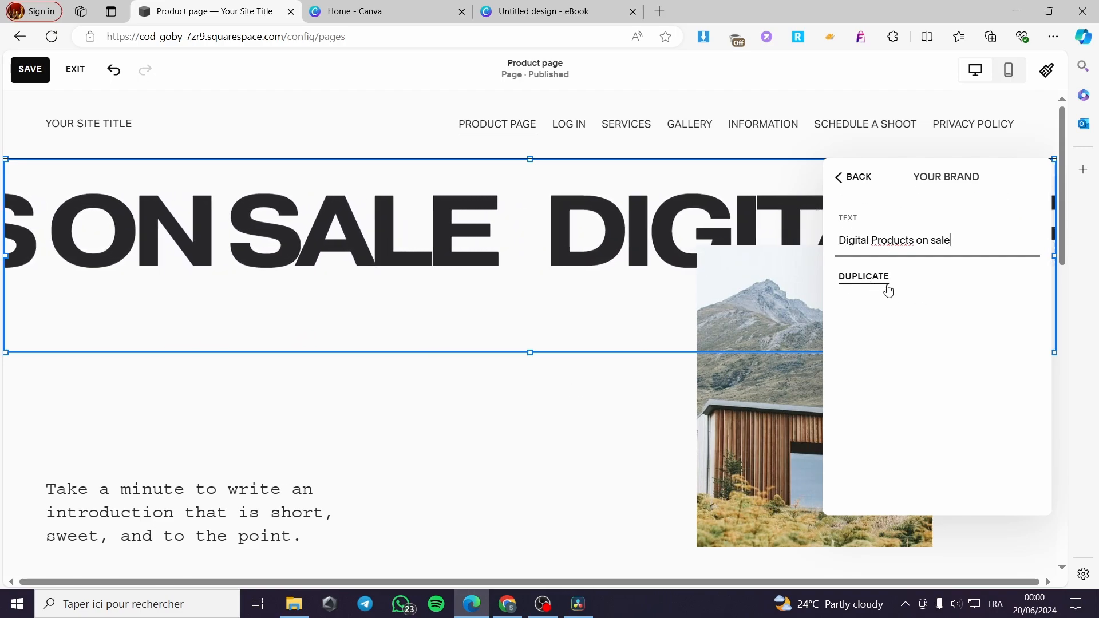
left_click(852, 180)
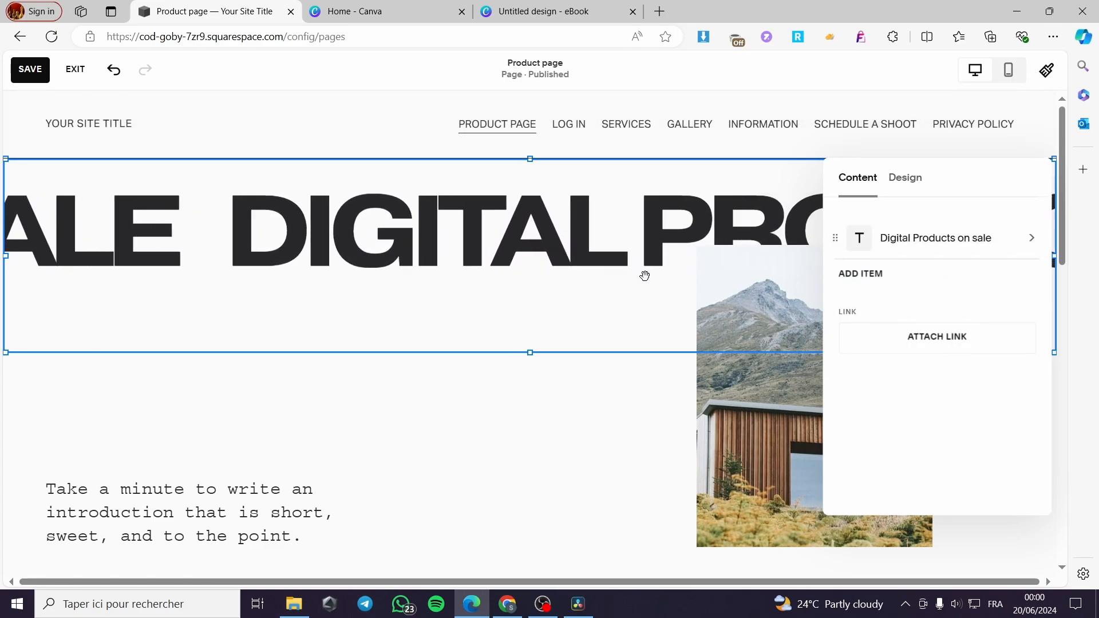
- Review the design options of the scrolling "Digital Products on sale" text block, including wave intensity, text style, direction and speed
left_click(906, 178)
scroll(944, 289, "down", 5)
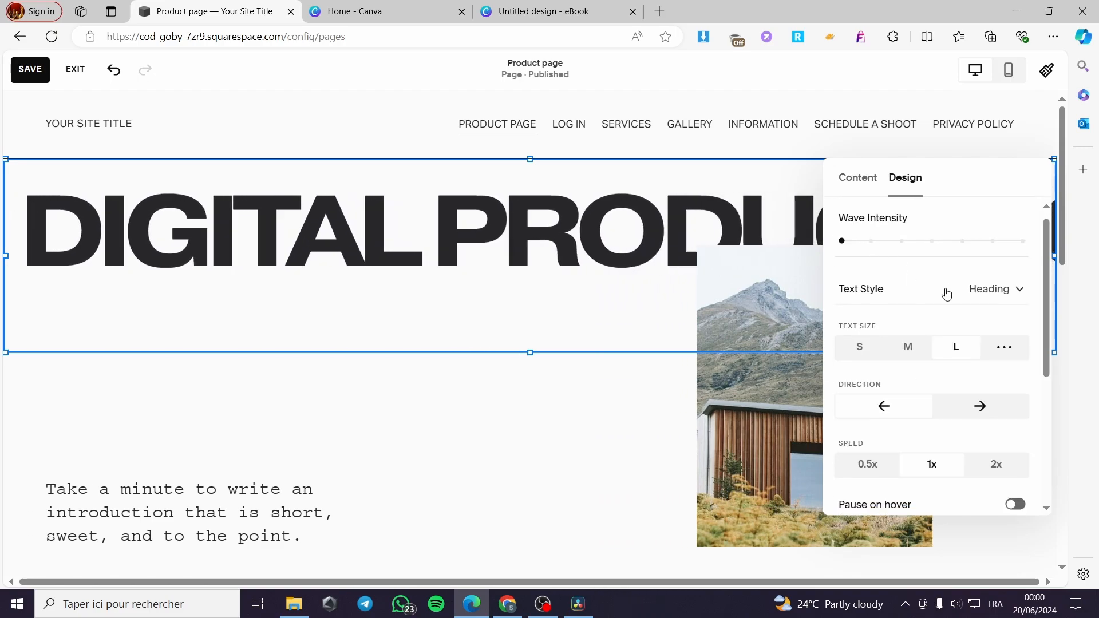
scroll(961, 360, "up", 5)
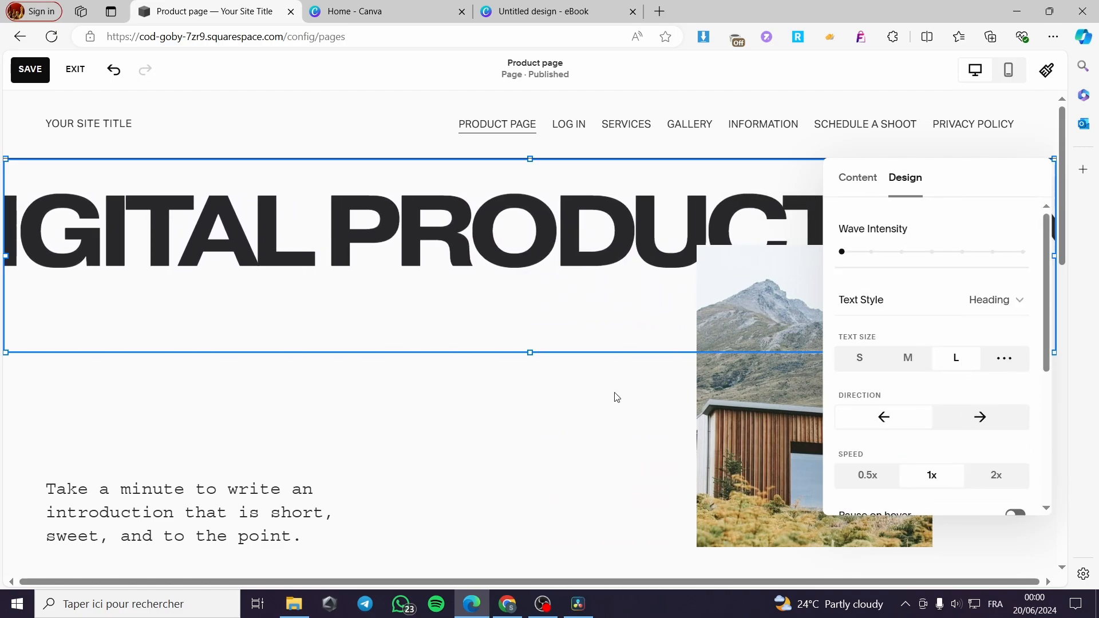
left_click(565, 425)
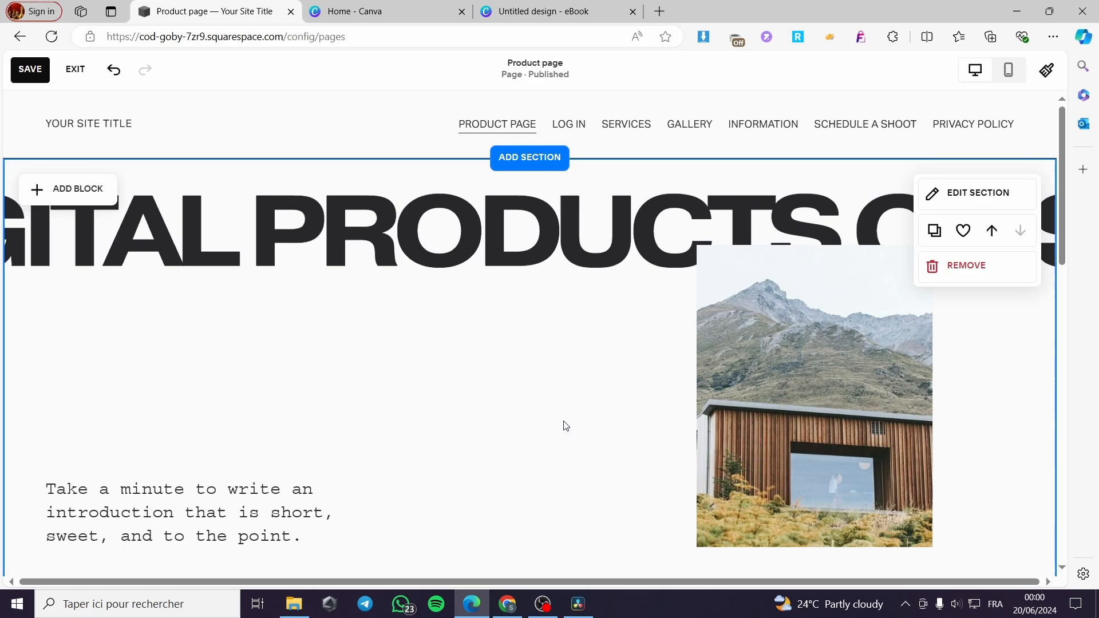
- Remove the mountain house picture from the intro section's image block
left_click(858, 392)
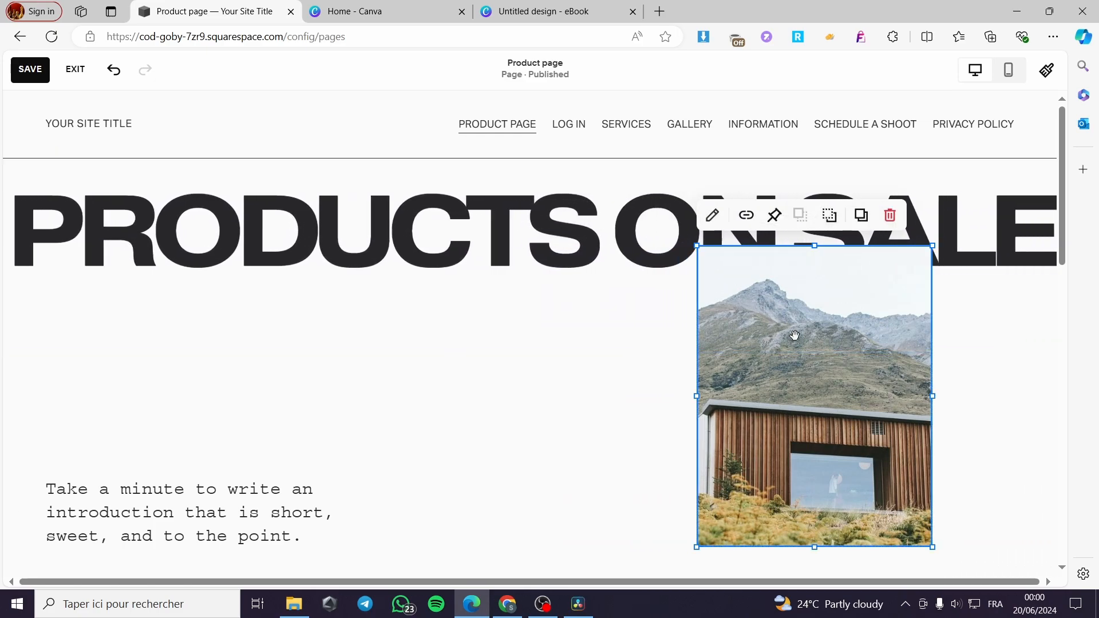
left_click(712, 216)
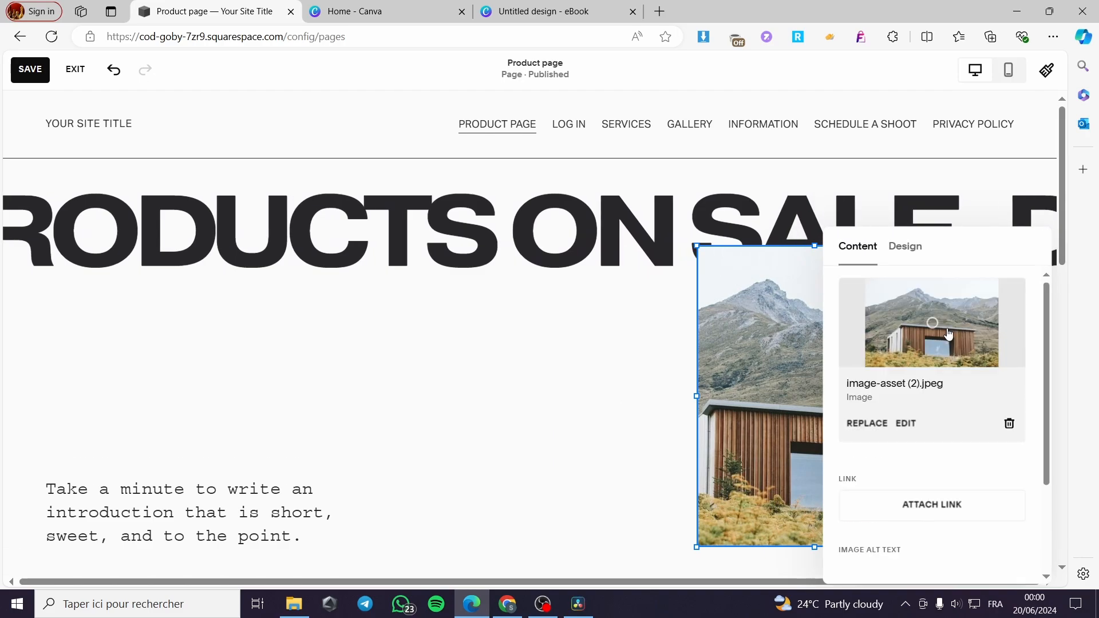
left_click(1006, 422)
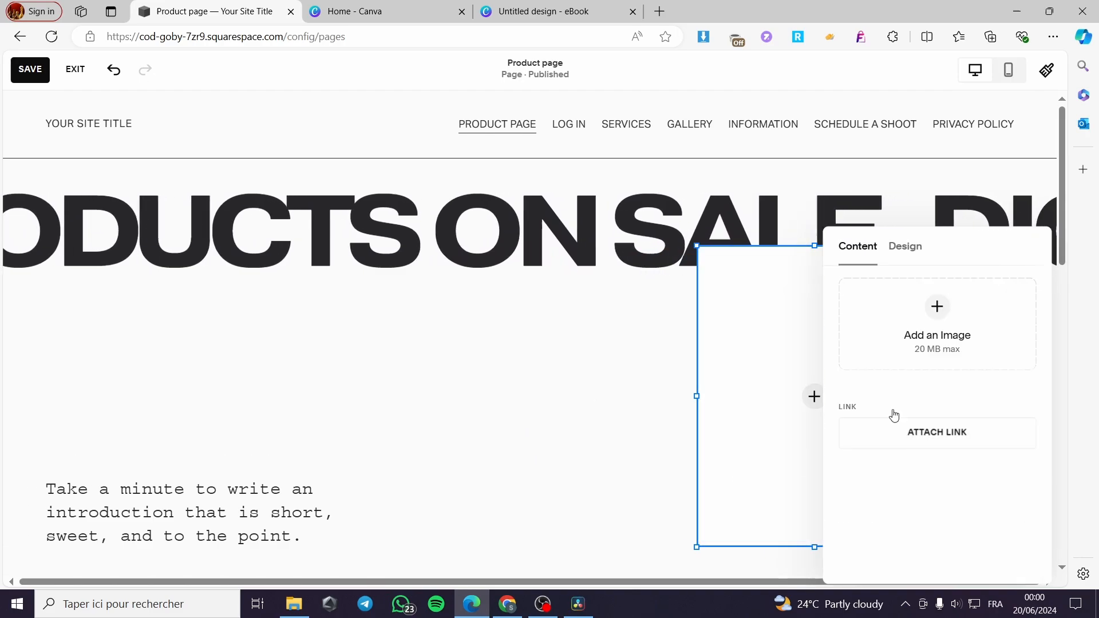
- Try to upload "Pirates Coloring Book.png" from the Downloads folder into the emptied image block
left_click(936, 312)
left_click(917, 353)
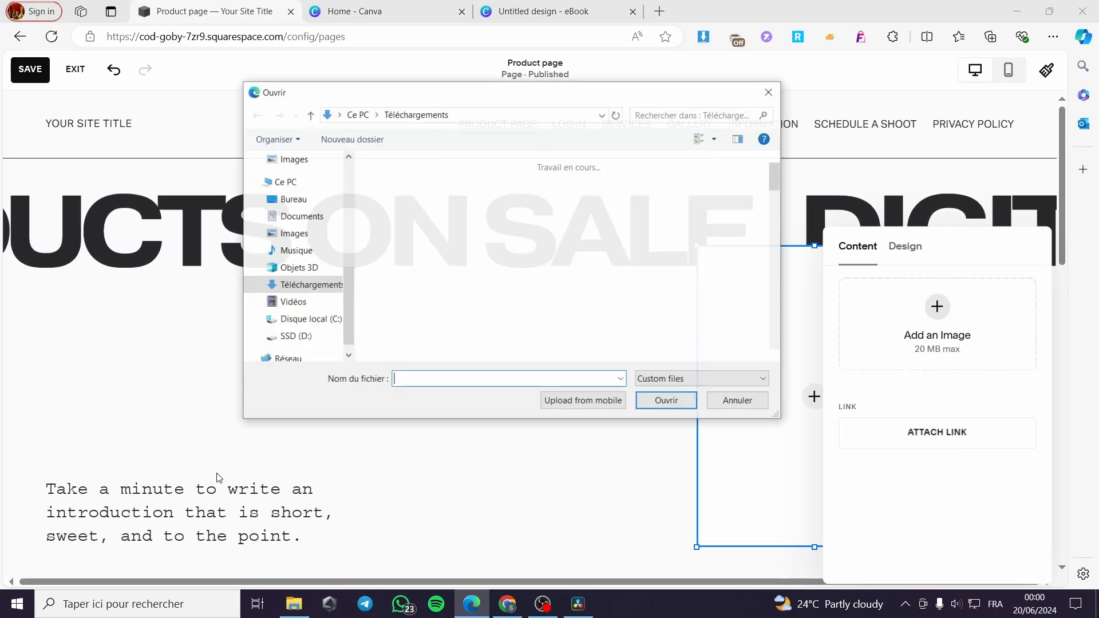
double_click(455, 200)
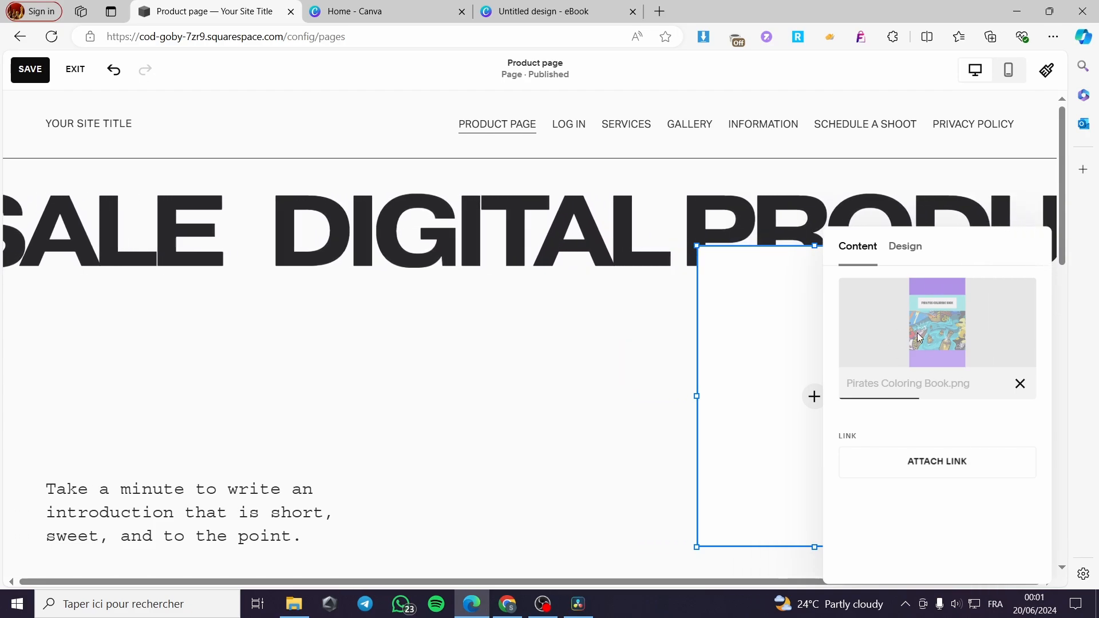
scroll(679, 422, "down", 4)
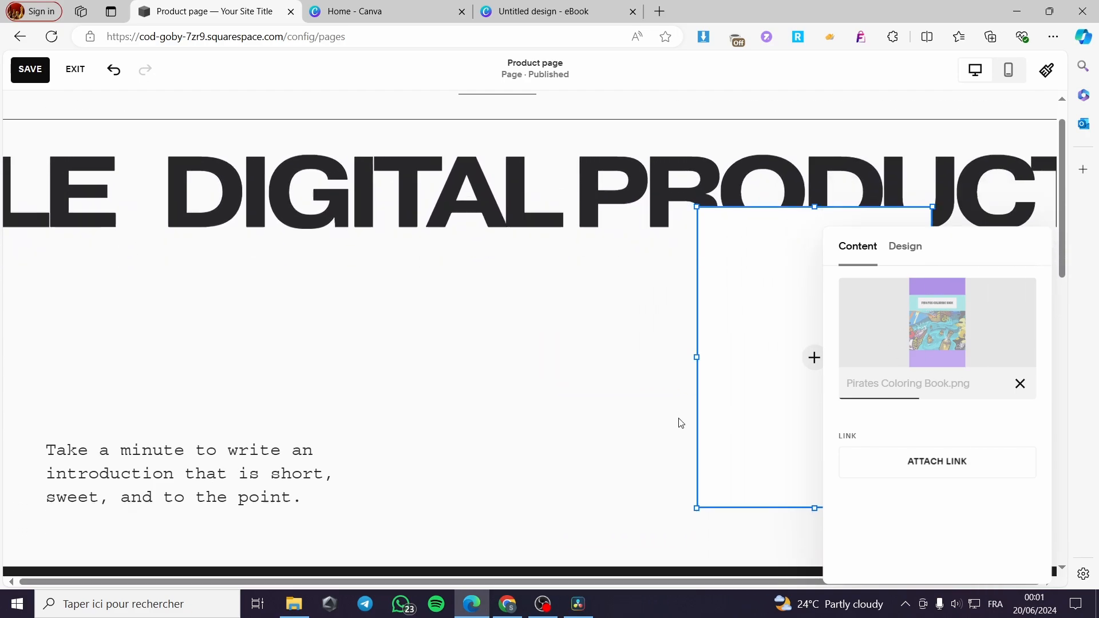
left_click(87, 290)
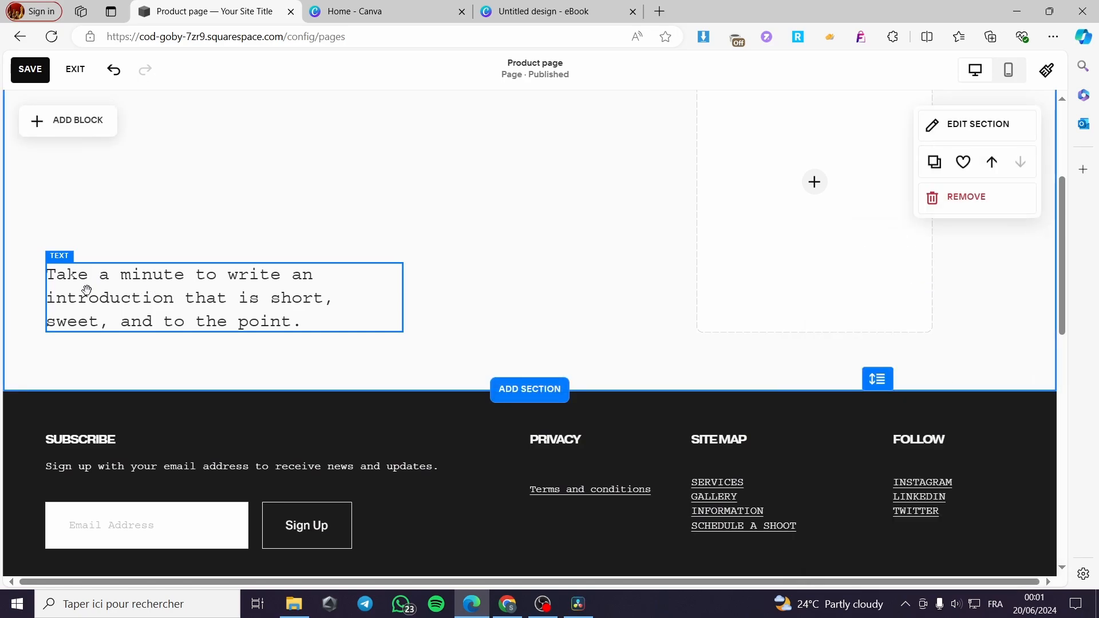
- Try to upload "Features that you will gain joining our newsletters" through the empty image block's content settings
scroll(680, 307, "up", 4)
left_click(859, 391)
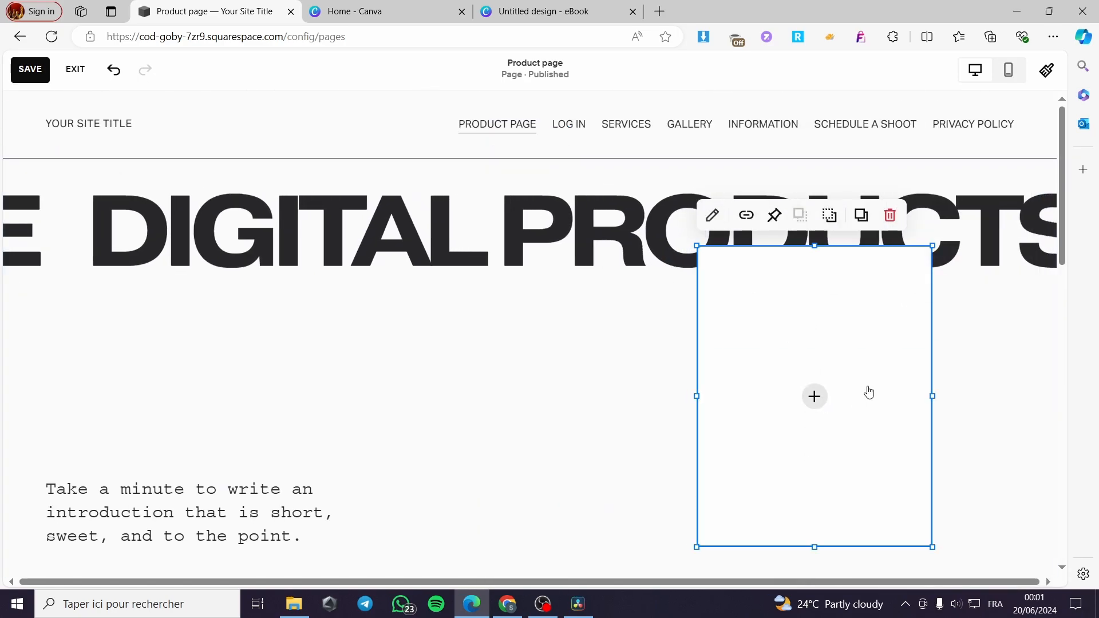
left_click(713, 215)
left_click(937, 307)
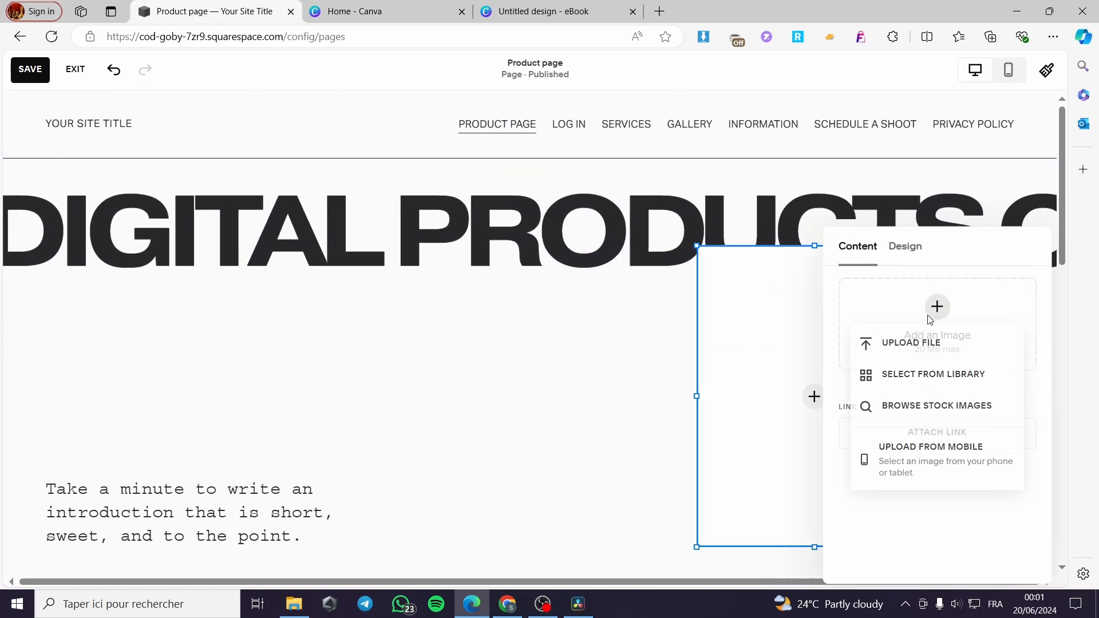
left_click(912, 342)
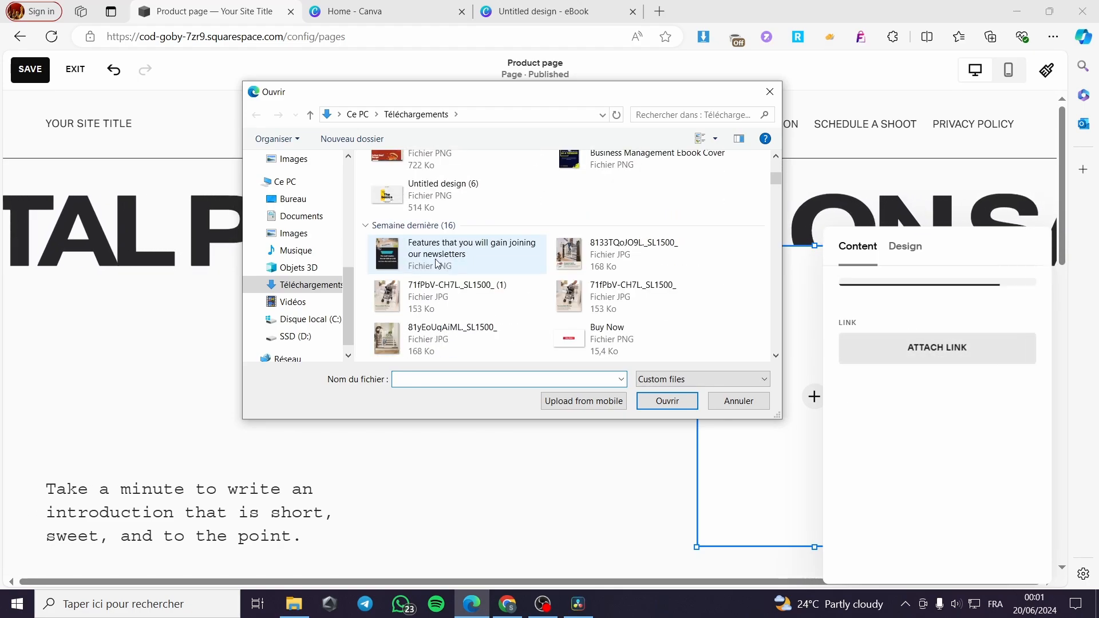
double_click(415, 267)
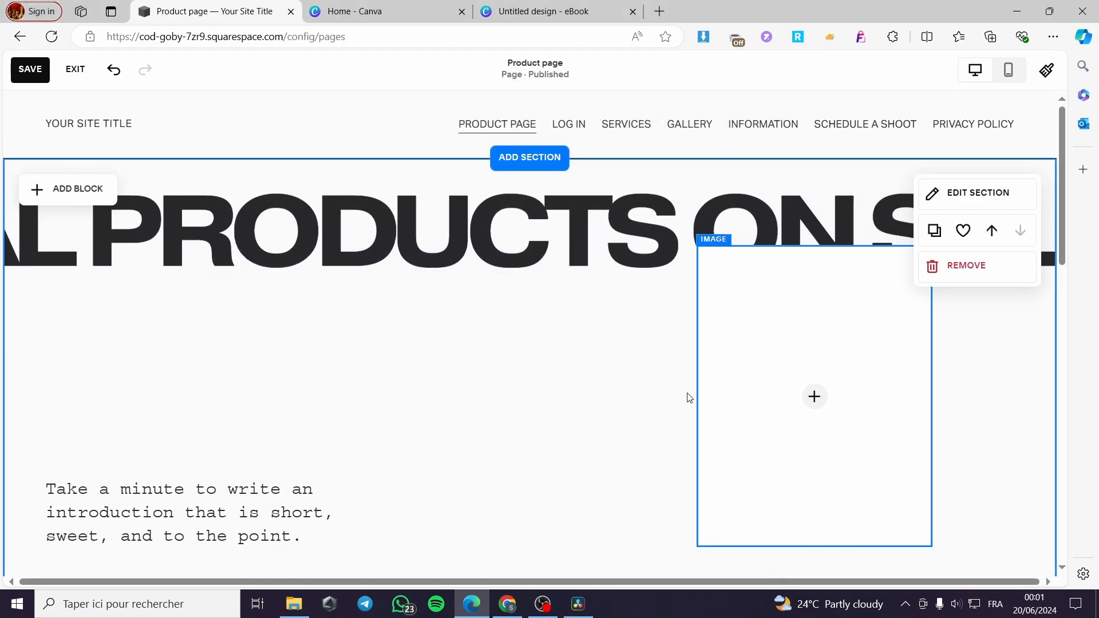
- Upload the PNG "Features that you will gain joining our newsletters" from the Downloads folder directly into the empty image block
left_click(932, 200)
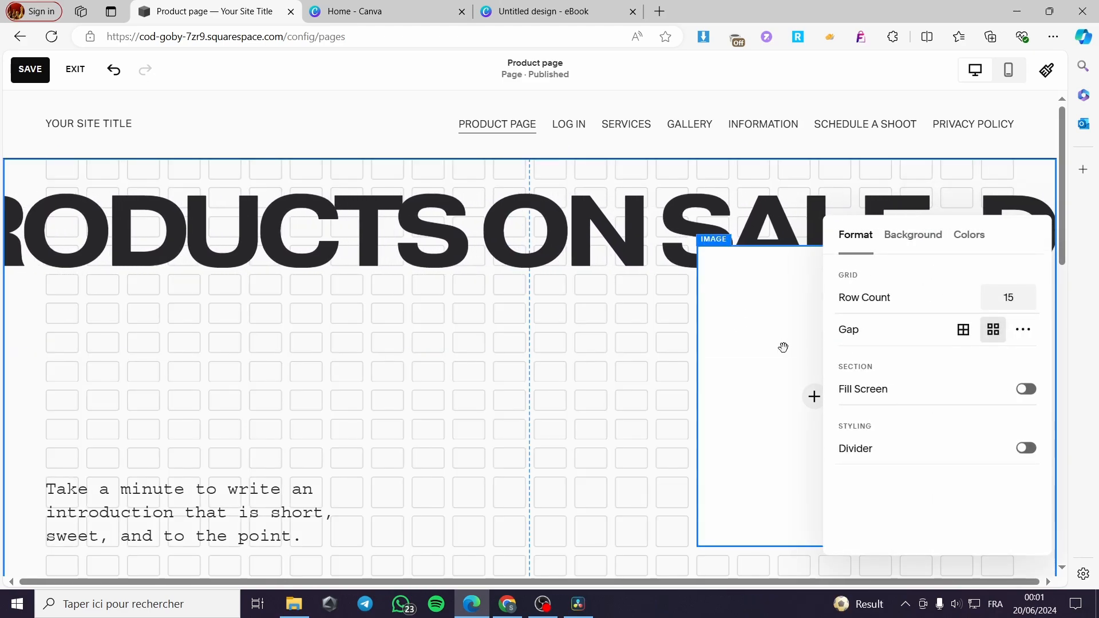
left_click(817, 391)
left_click(817, 392)
left_click(817, 387)
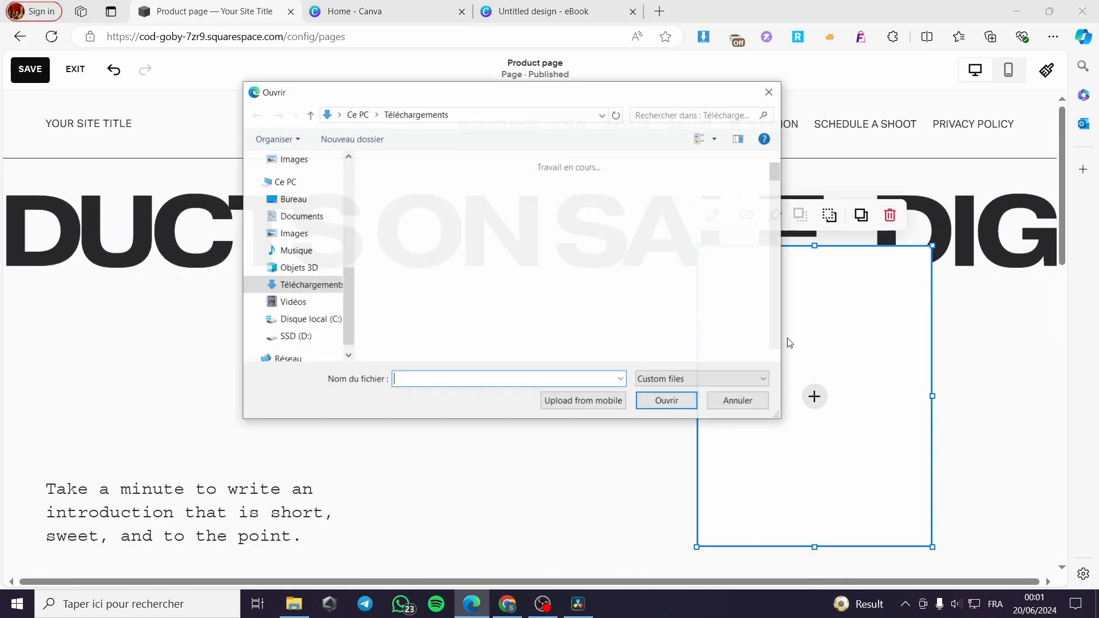
scroll(429, 273, "down", 10)
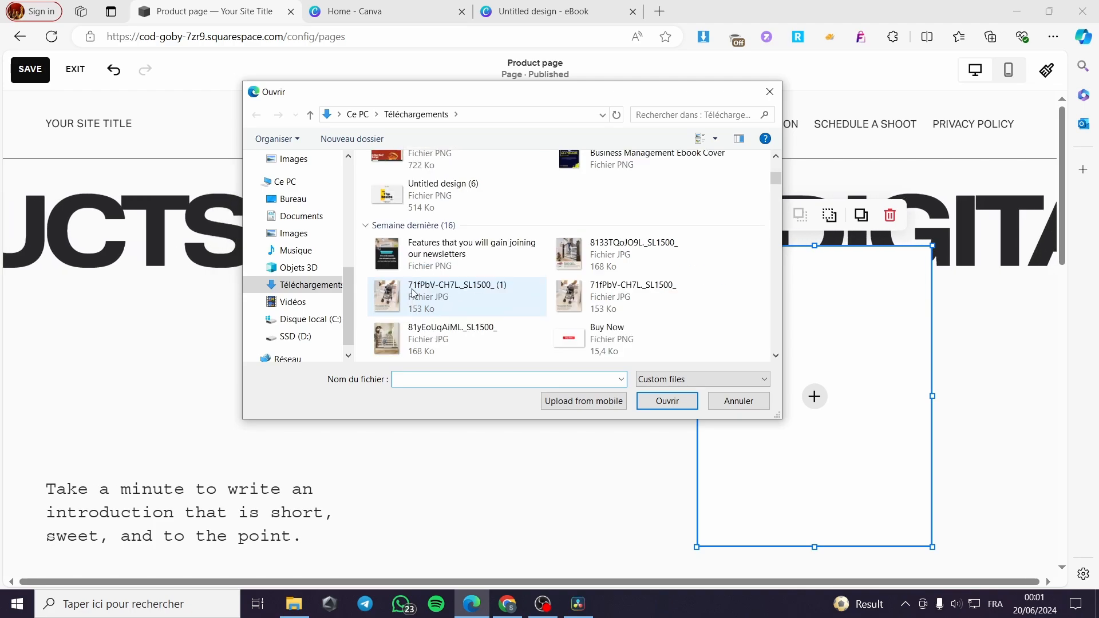
left_click(424, 268)
double_click(425, 268)
left_click(971, 431)
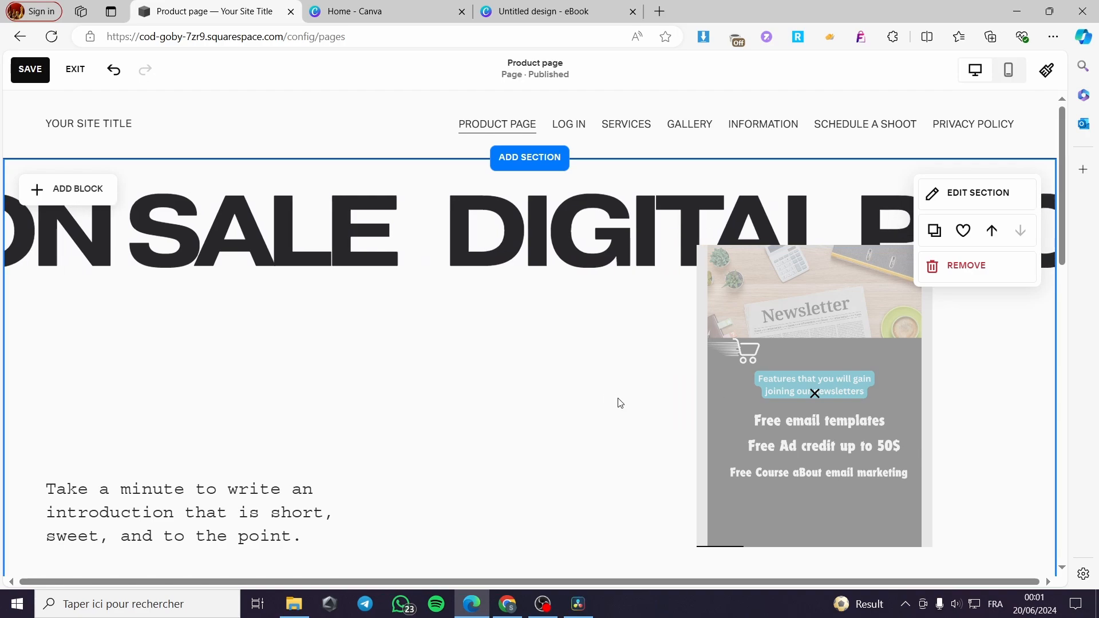
scroll(393, 467, "down", 3)
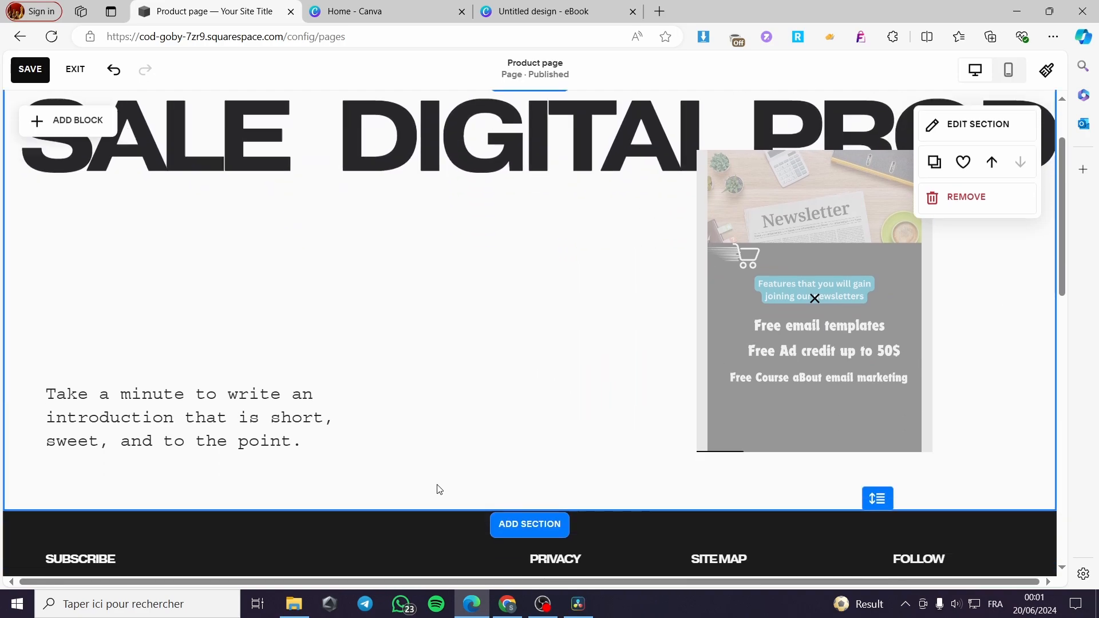
left_click(62, 371)
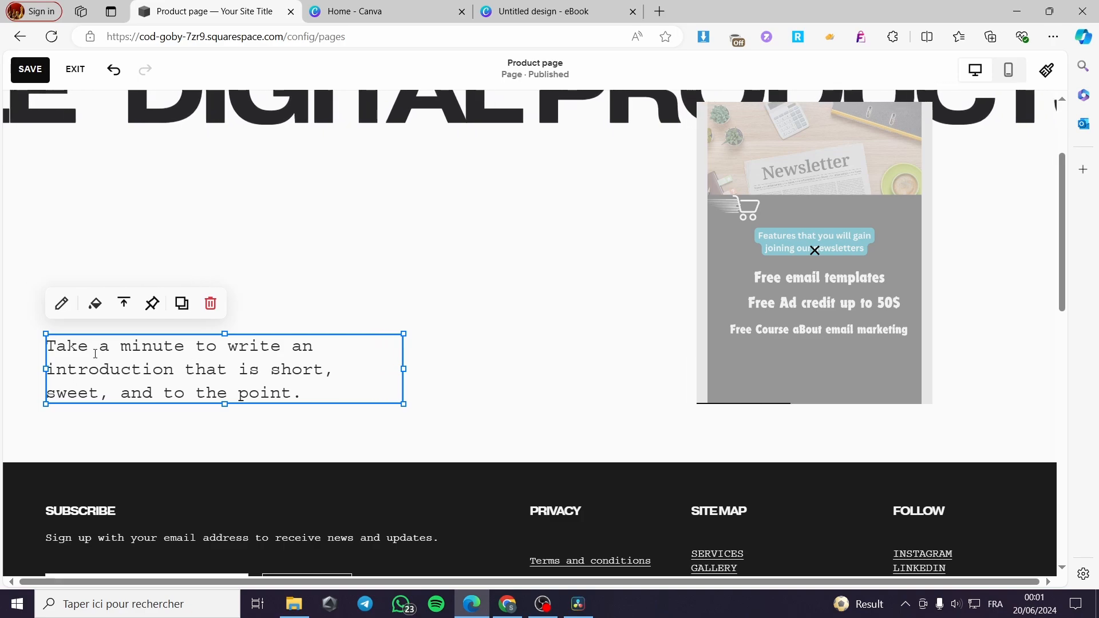
scroll(196, 397, "up", 3)
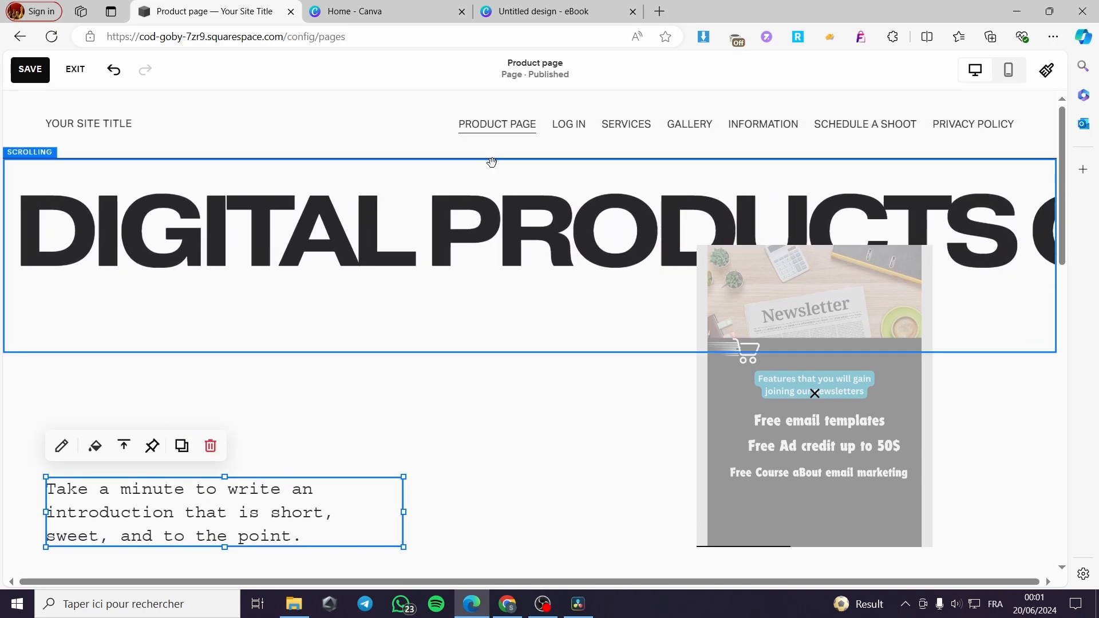
scroll(515, 358, "down", 5)
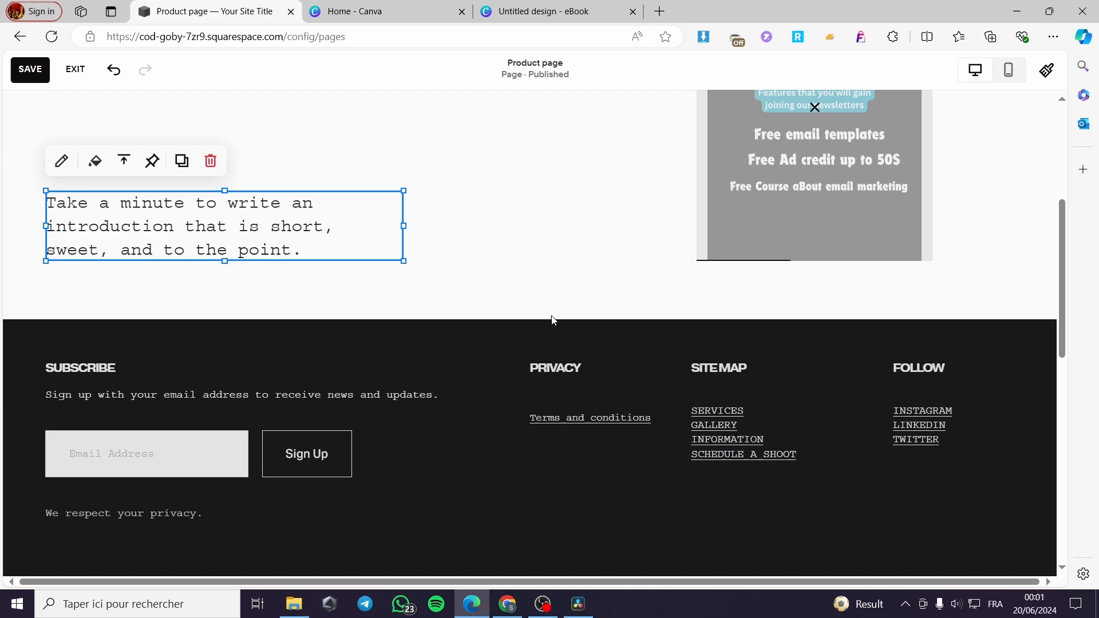
- Add an About section below the intro, using the layout with a large "MAKE IT" heading, short paragraph and mountain landscape image
left_click(596, 309)
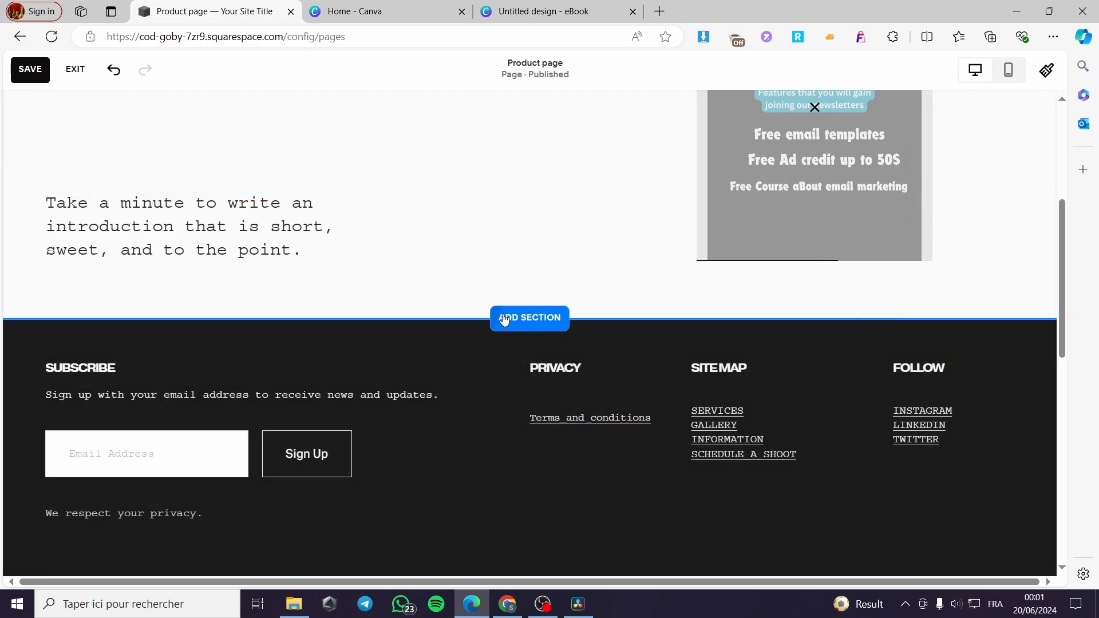
left_click(521, 320)
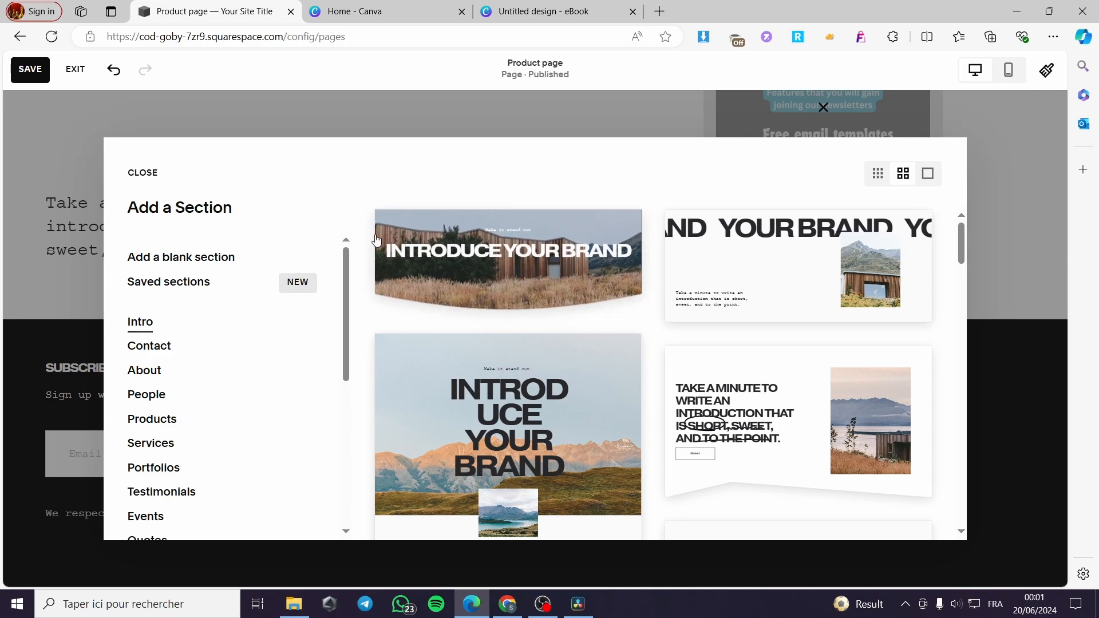
scroll(243, 390, "down", 1)
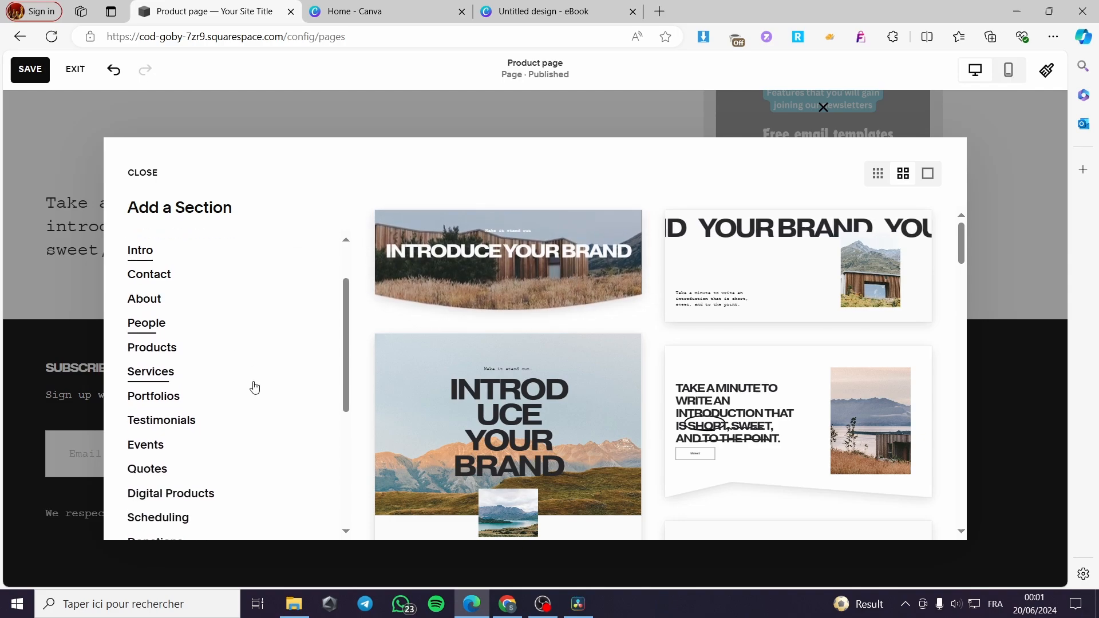
left_click(144, 300)
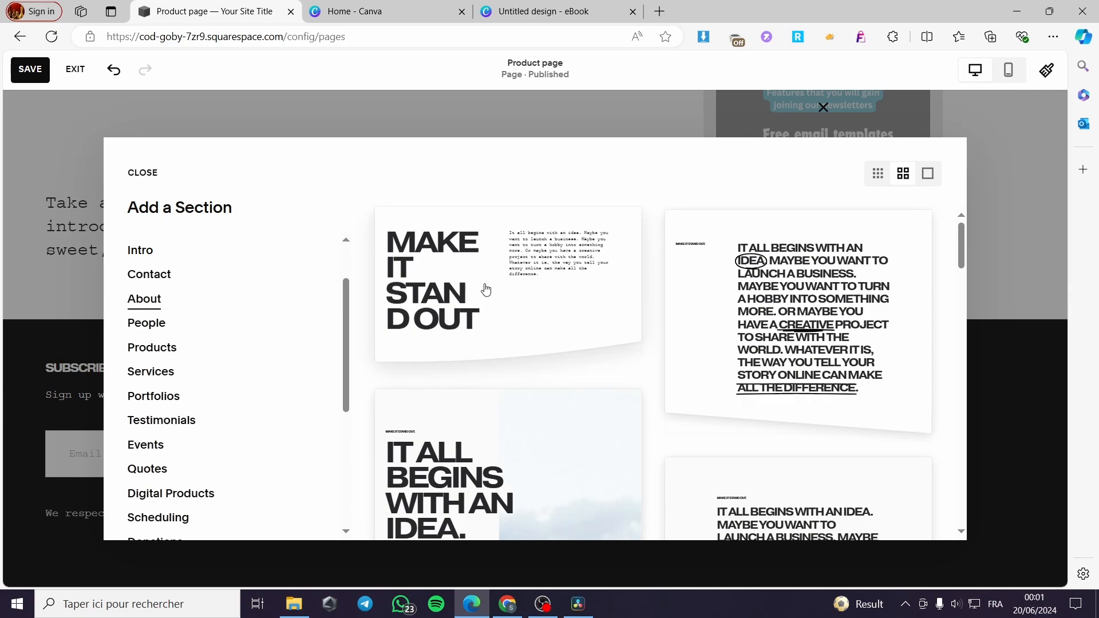
scroll(534, 336, "down", 5)
scroll(620, 314, "down", 2)
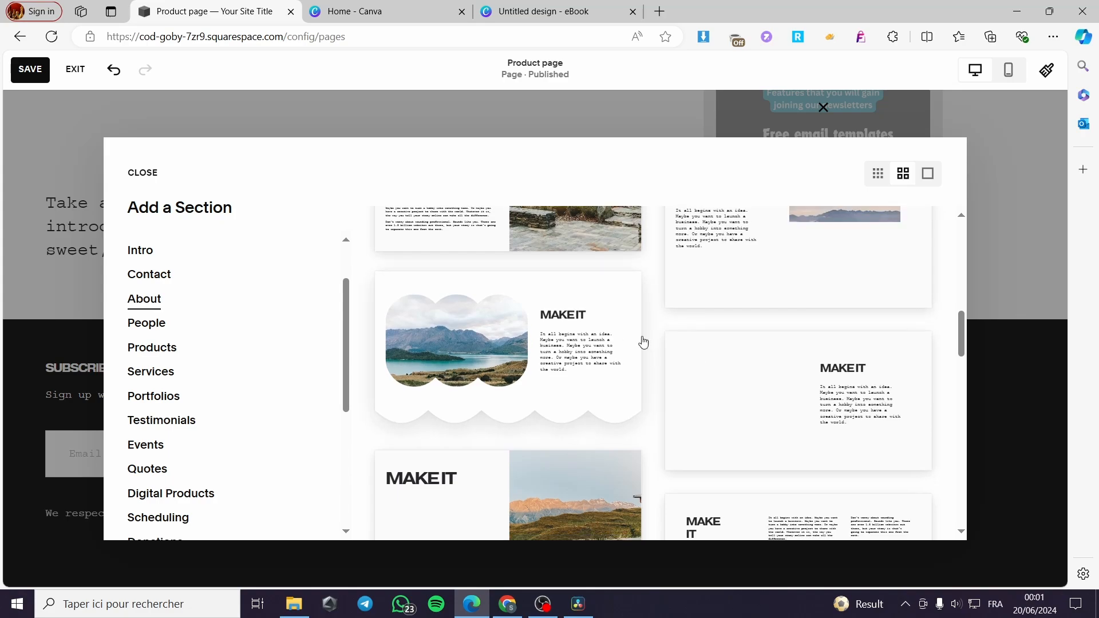
scroll(863, 367, "down", 3)
scroll(869, 368, "up", 3)
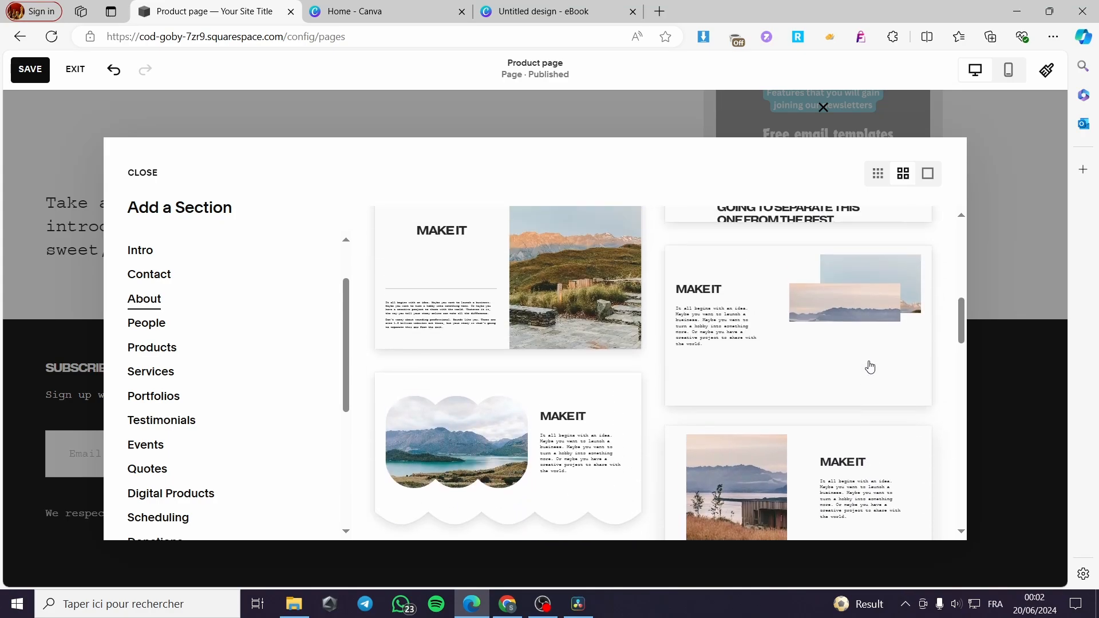
scroll(757, 354, "down", 1)
scroll(758, 355, "down", 3)
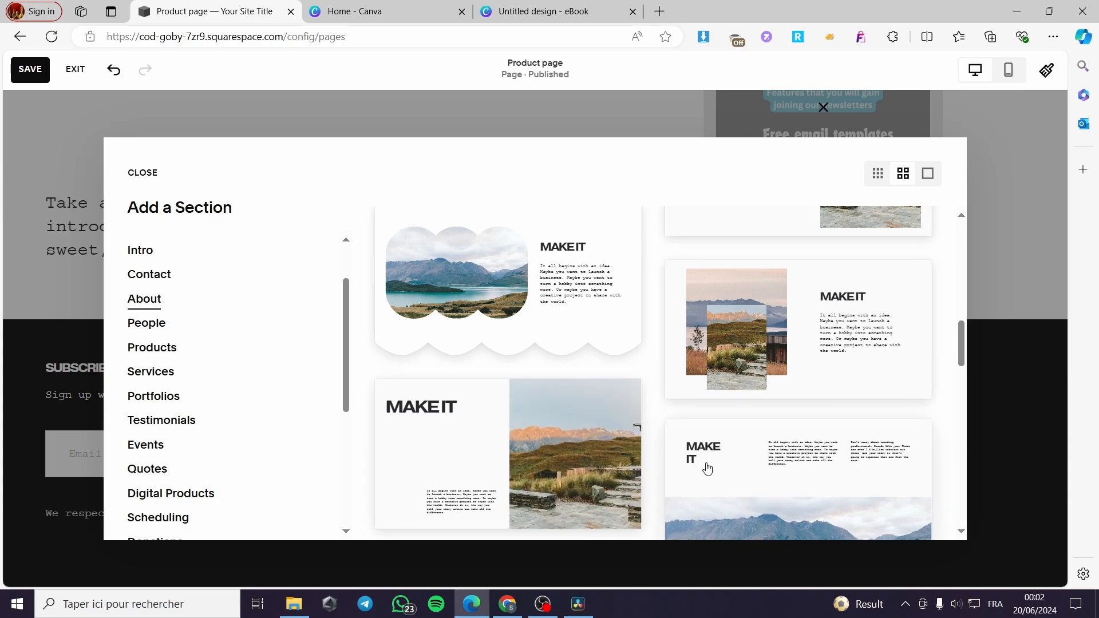
scroll(707, 468, "down", 5)
scroll(724, 383, "down", 3)
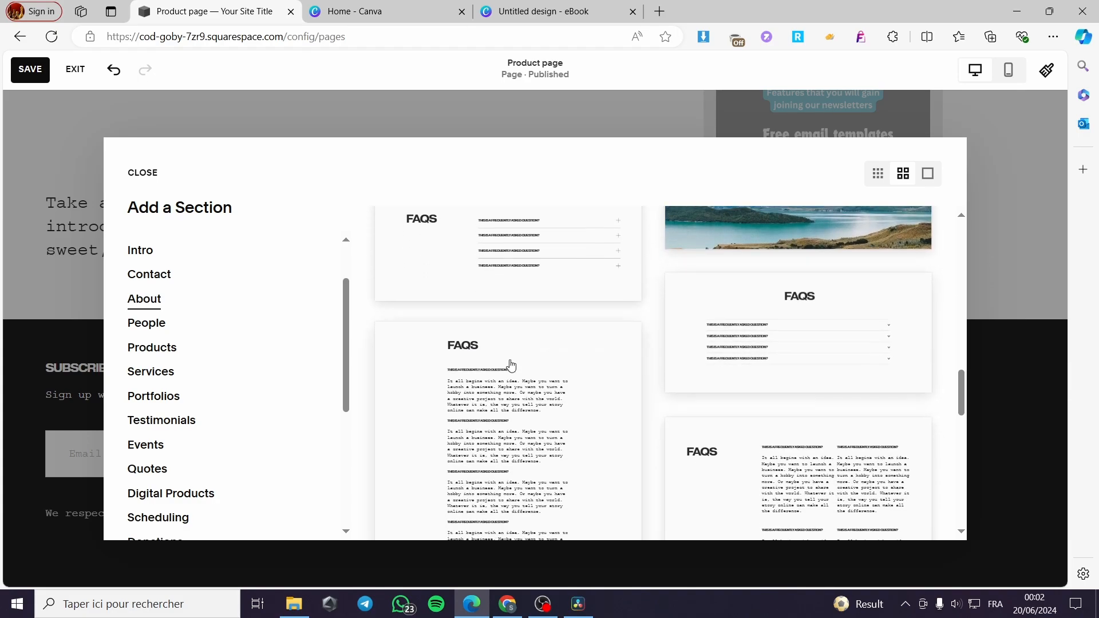
scroll(511, 365, "up", 5)
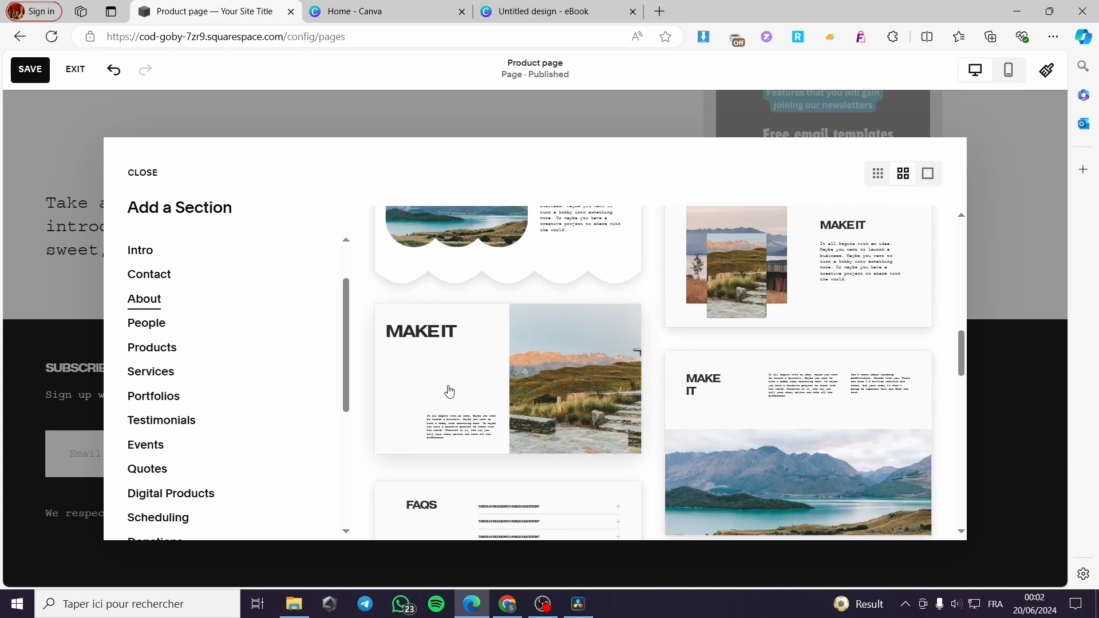
scroll(449, 381, "up", 4)
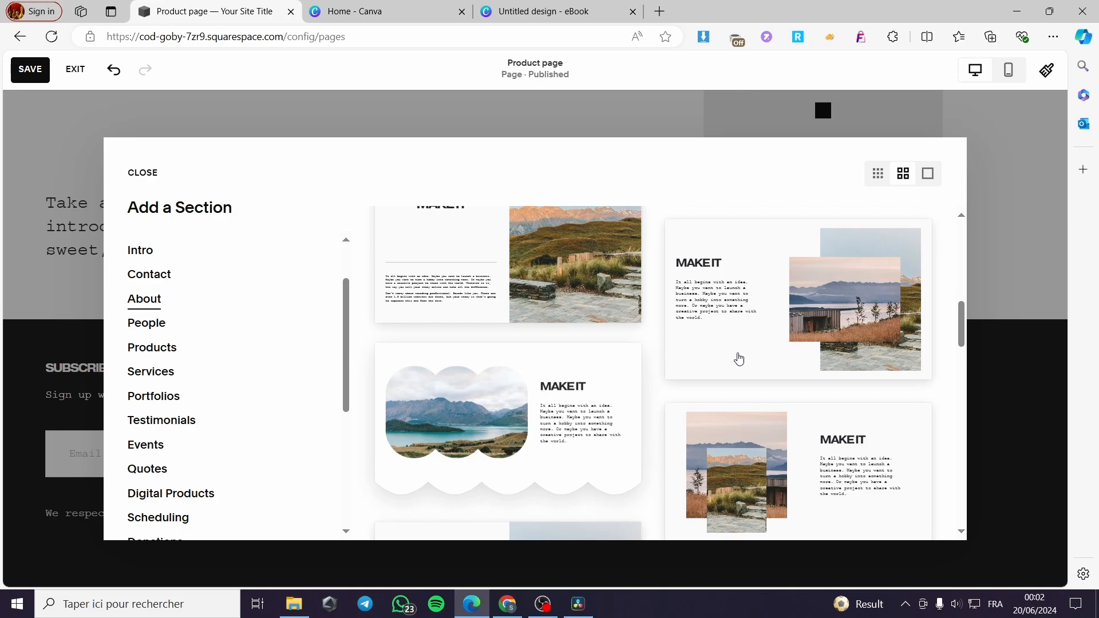
scroll(506, 368, "up", 4)
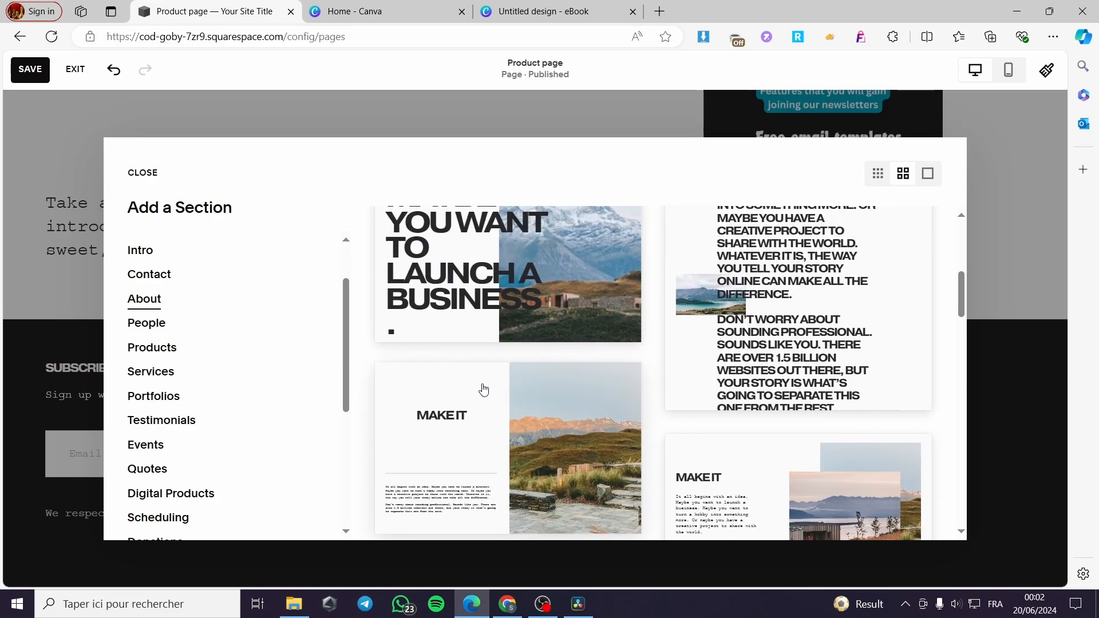
scroll(501, 387, "up", 3)
scroll(524, 395, "down", 3)
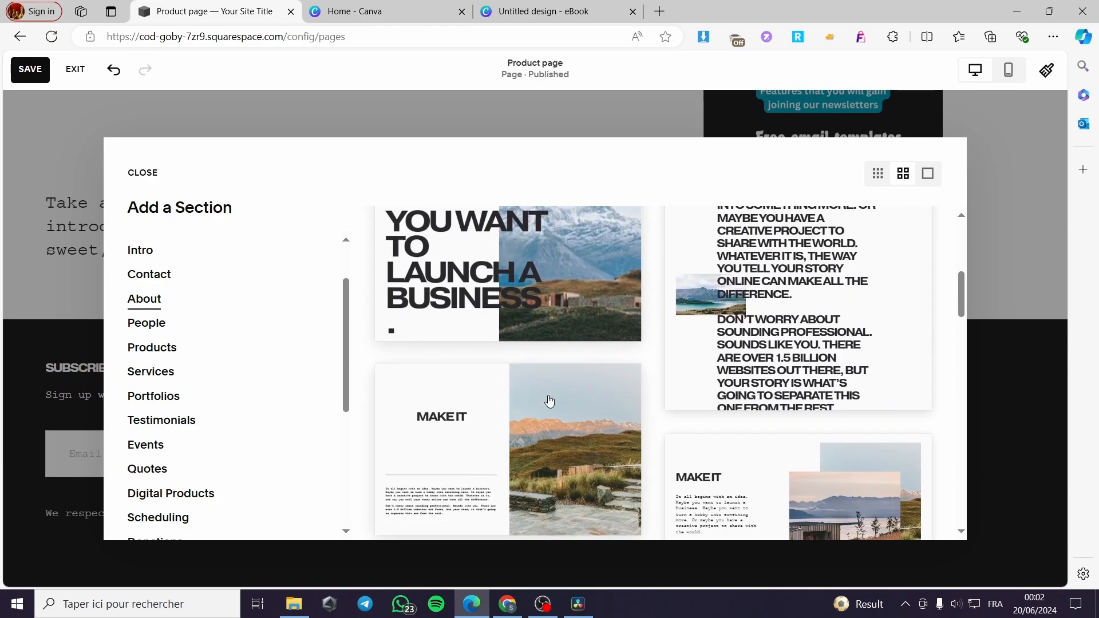
scroll(528, 399, "down", 5)
scroll(498, 375, "down", 3)
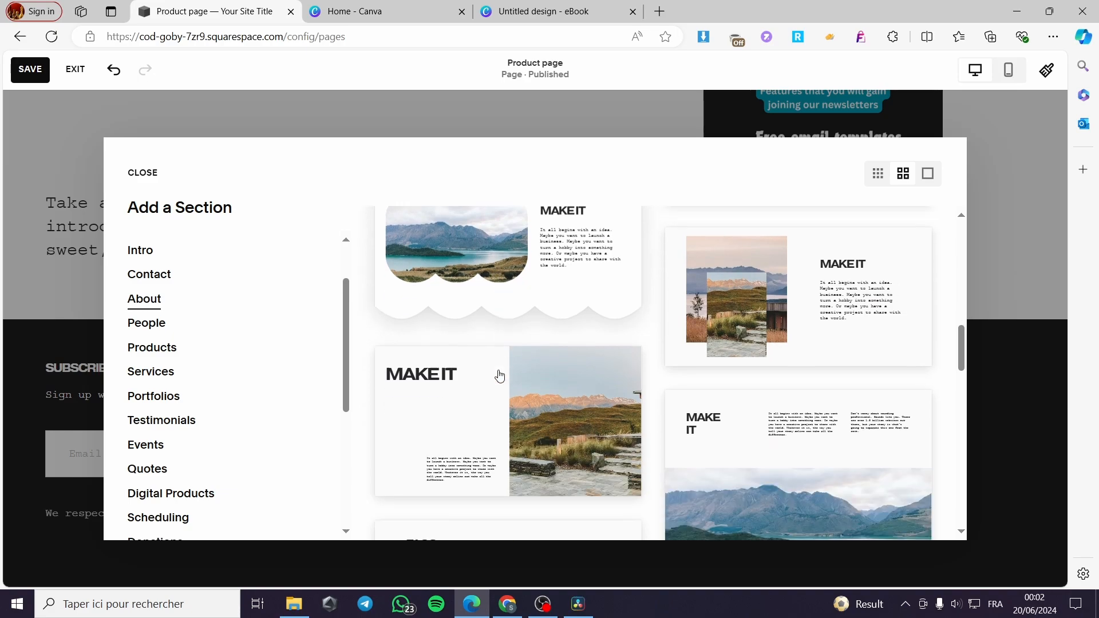
left_click(502, 374)
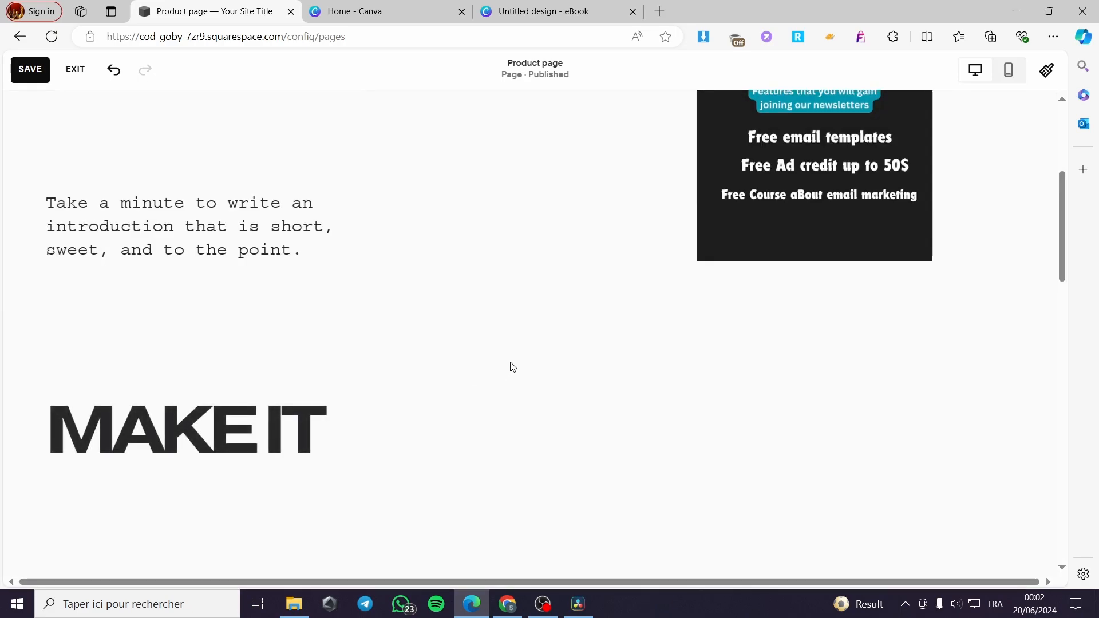
- Replace the "MAKE IT" heading text in the new section with "About the product"
left_click(296, 417)
double_click(284, 421)
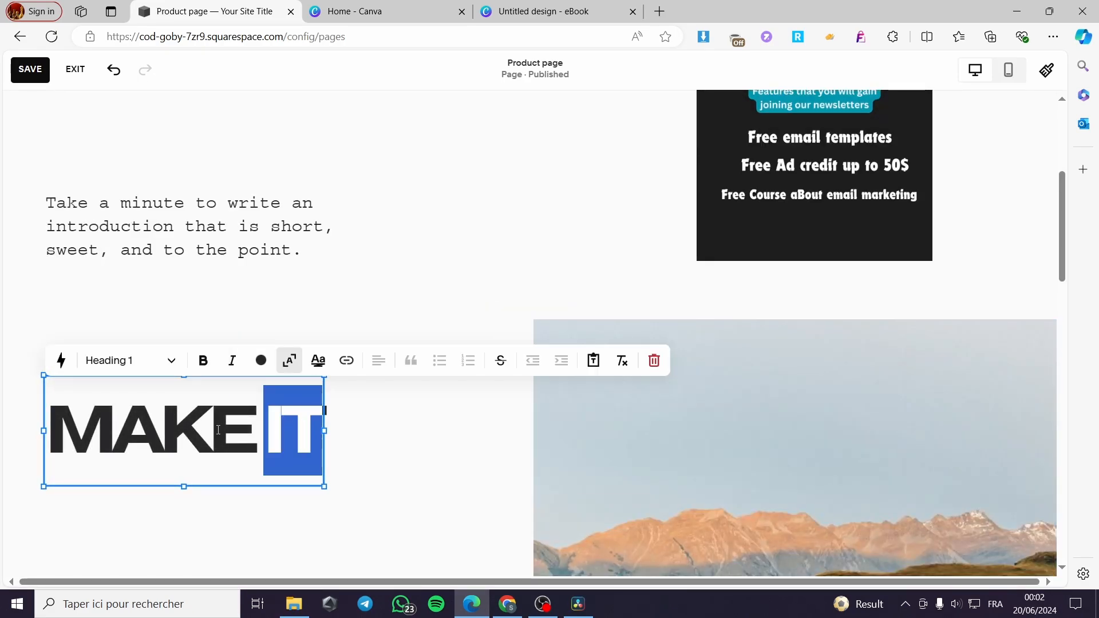
key("BackSpace")
key("BackSpace")
key("BackSpace")
key("BackSpace")
key("BackSpace")
key("BackSpace")
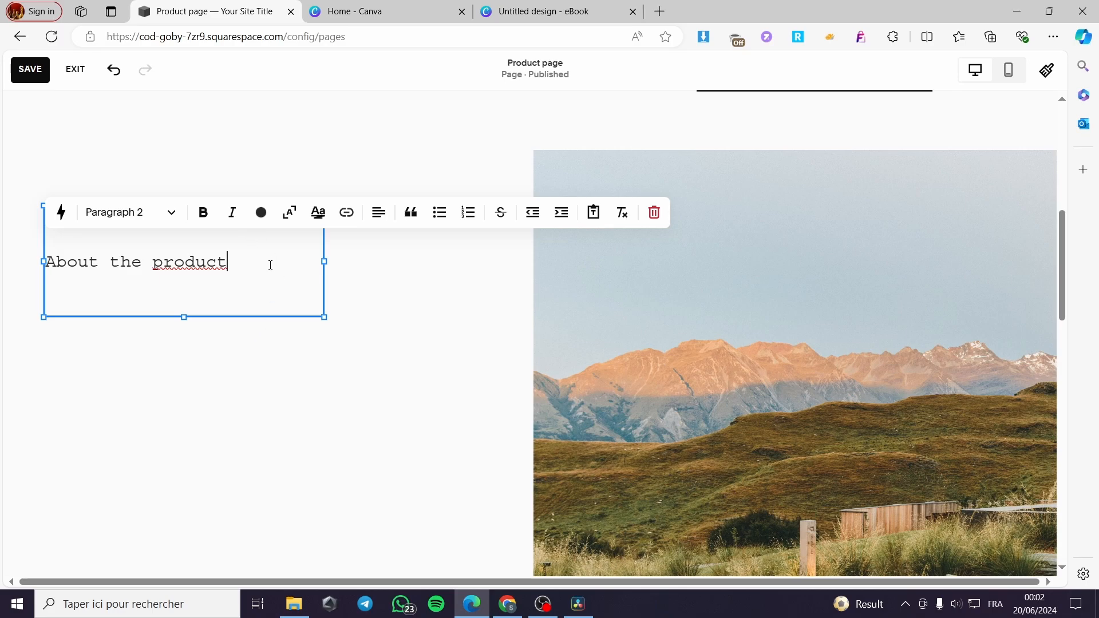
- Format the "About the product" text as Heading 2
left_click_drag(270, 265, 35, 252)
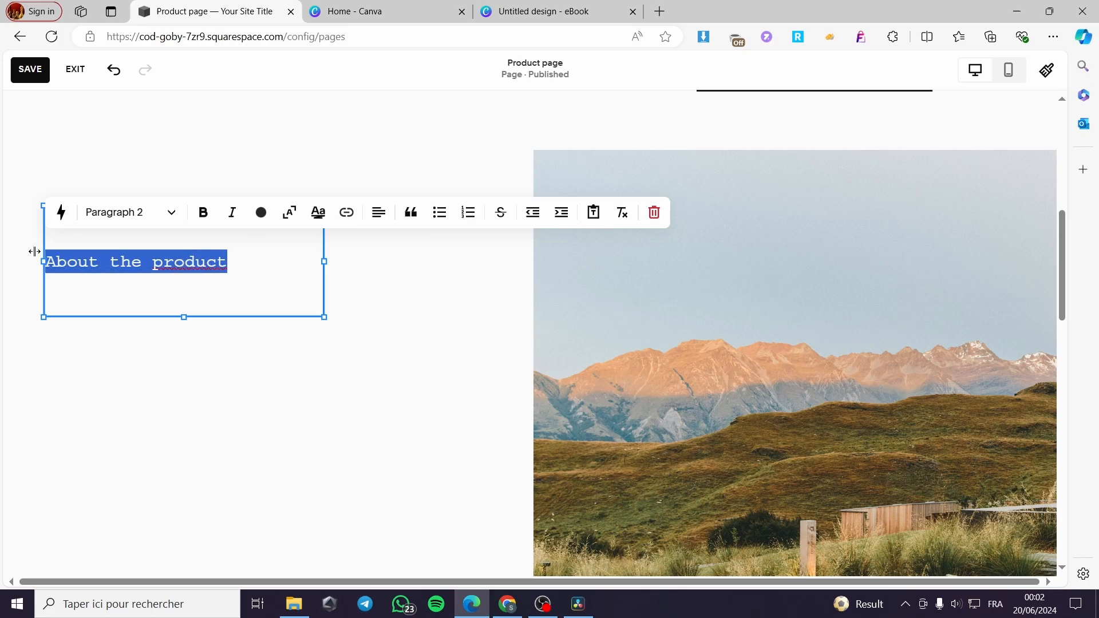
left_click(170, 217)
left_click(140, 281)
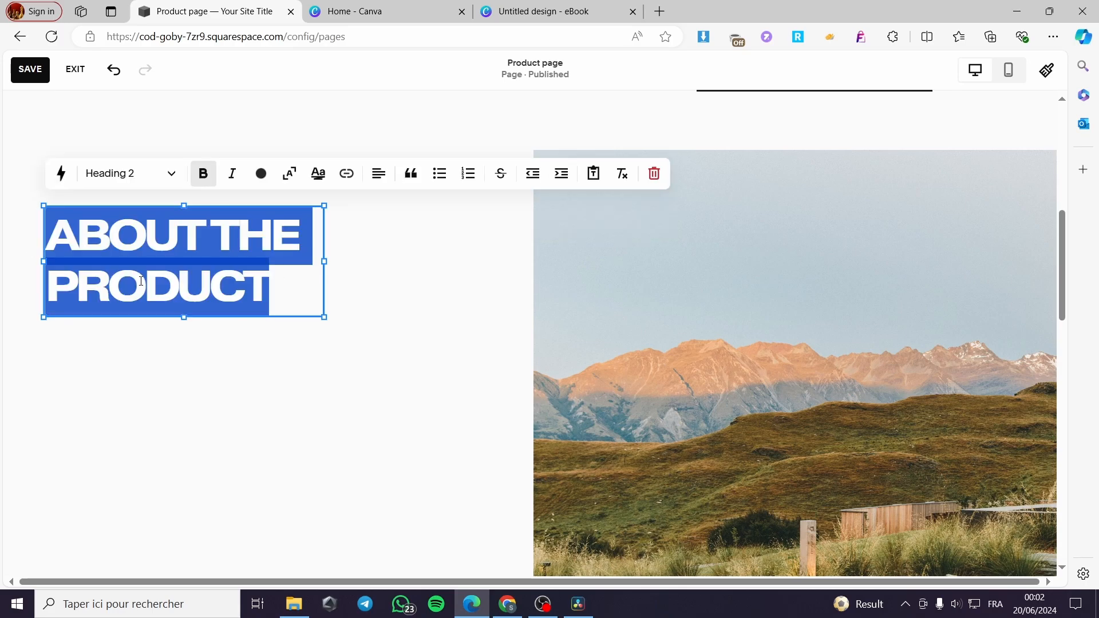
- Widen the "About the product" heading block to almost reach the landscape image and centre its text
left_click_drag(322, 263, 483, 261)
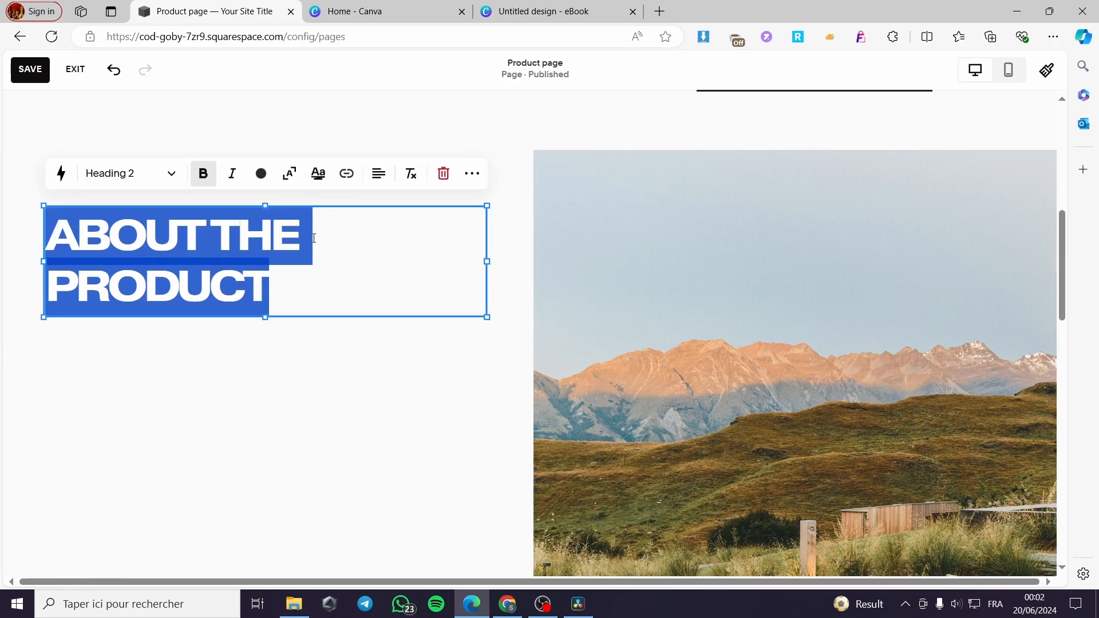
left_click(388, 180)
left_click(364, 210)
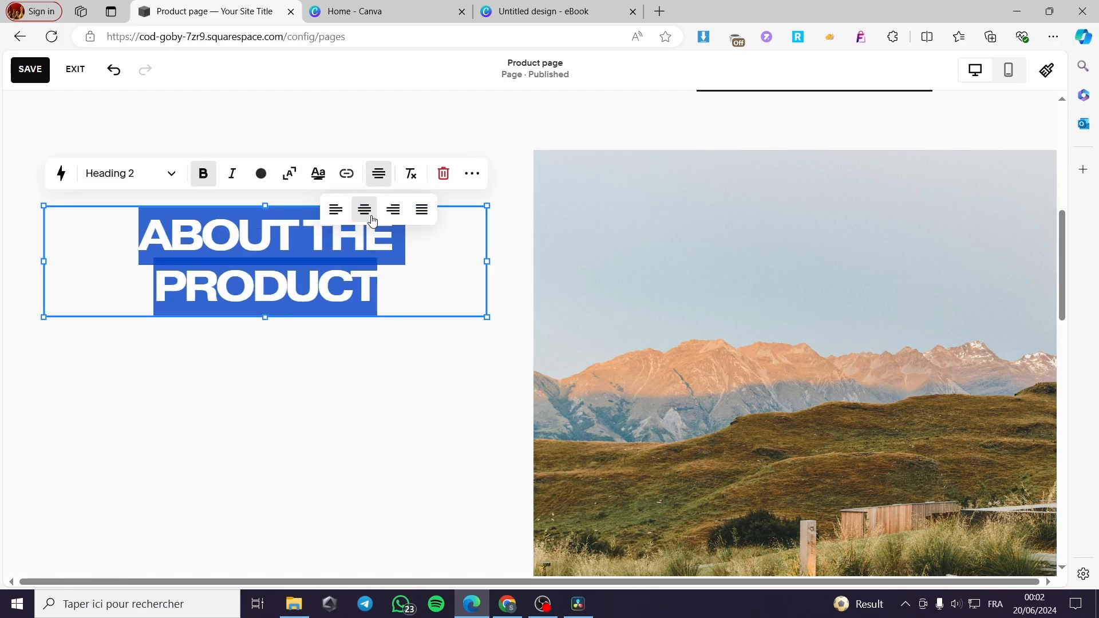
left_click(383, 373)
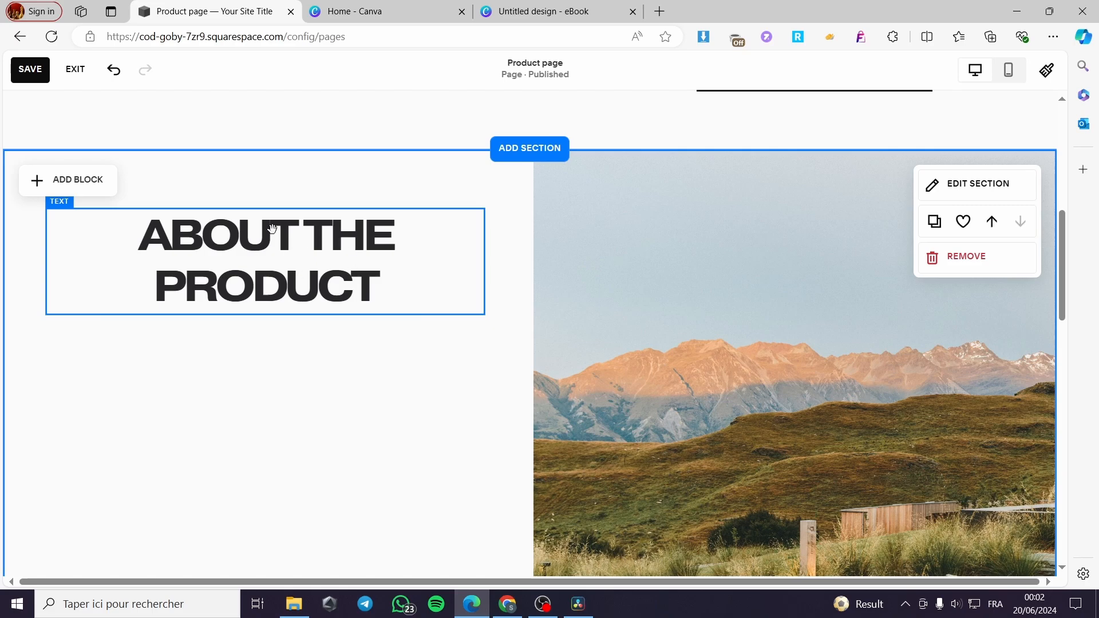
- Look at the content settings of the landscape image in the "About the product" section, then close them
scroll(620, 373, "down", 3)
left_click(847, 382)
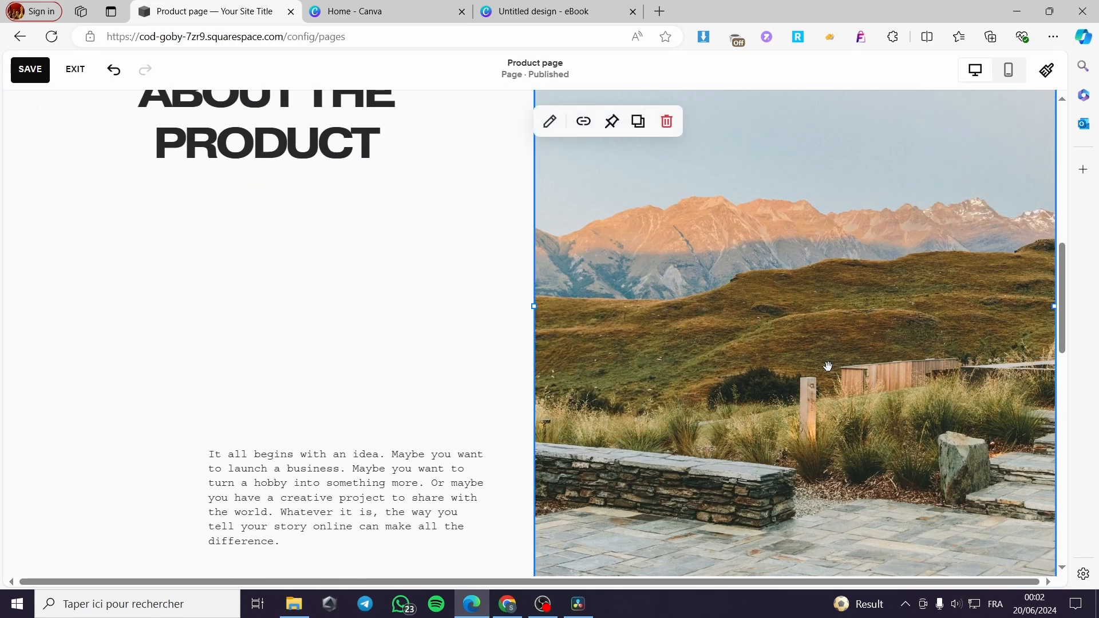
left_click(549, 121)
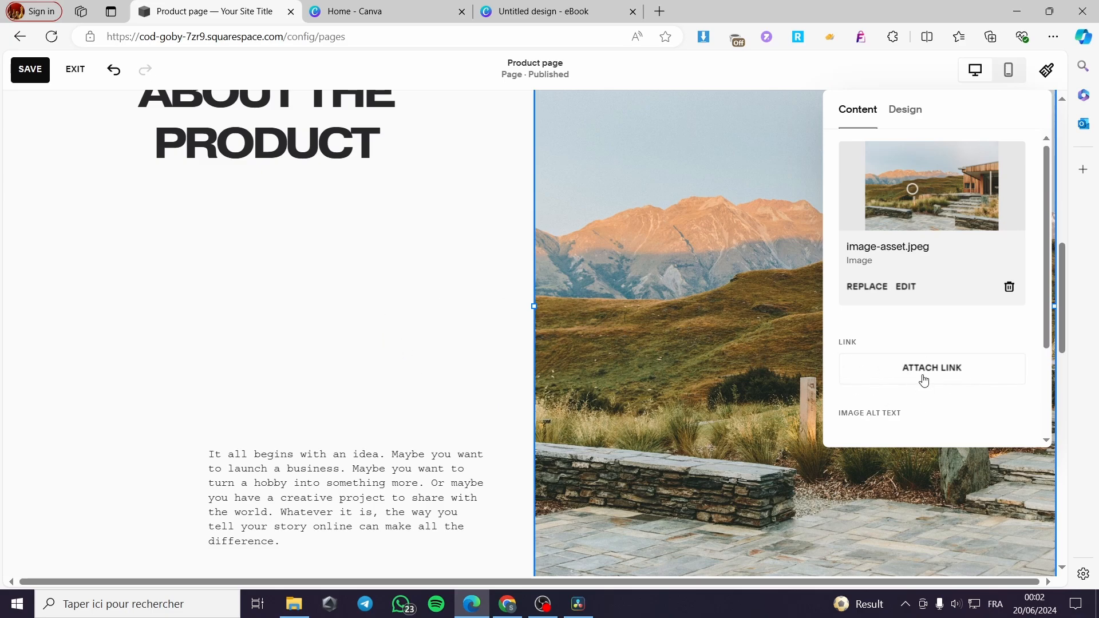
left_click(330, 379)
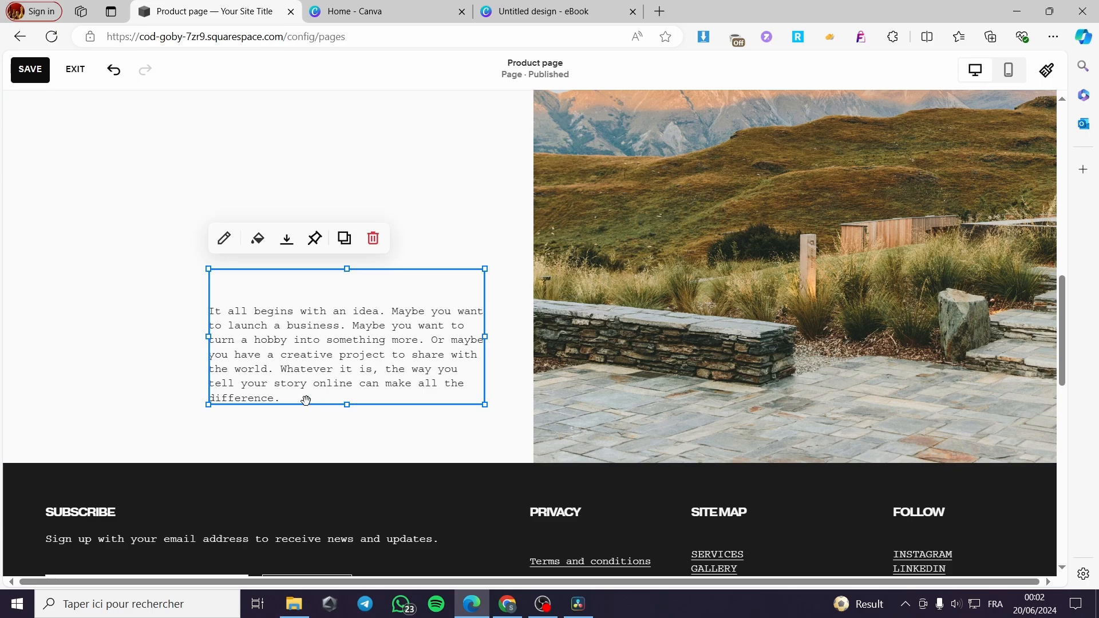
- Move the "It all begins with an idea" paragraph block up so that it sits centred beneath the "About the product" heading
left_click_drag(346, 291, 262, 277)
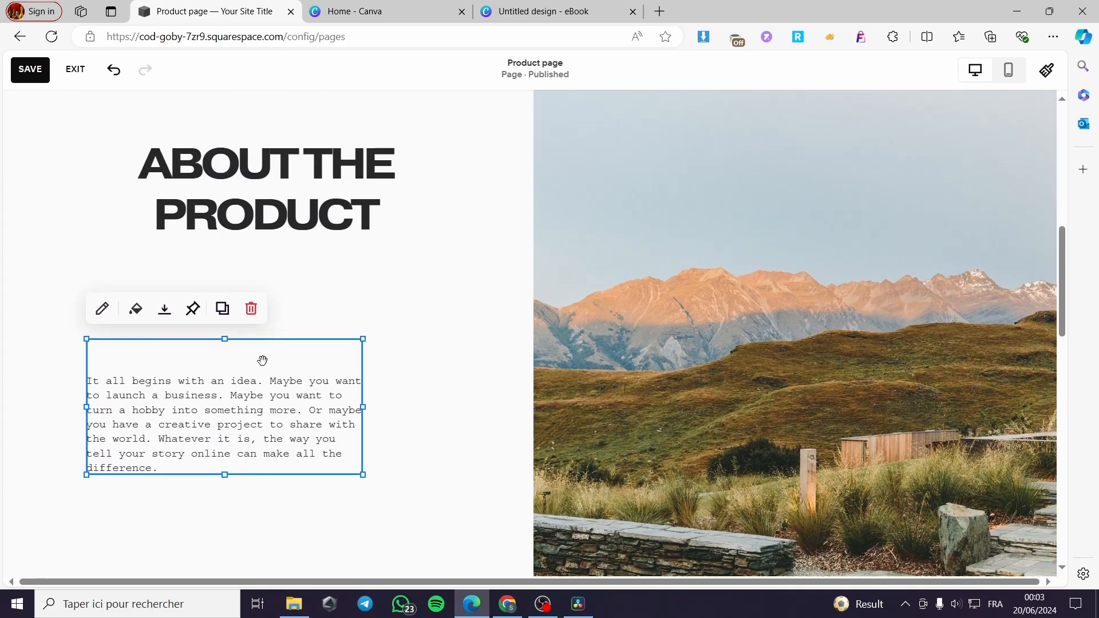
left_click_drag(262, 360, 300, 330)
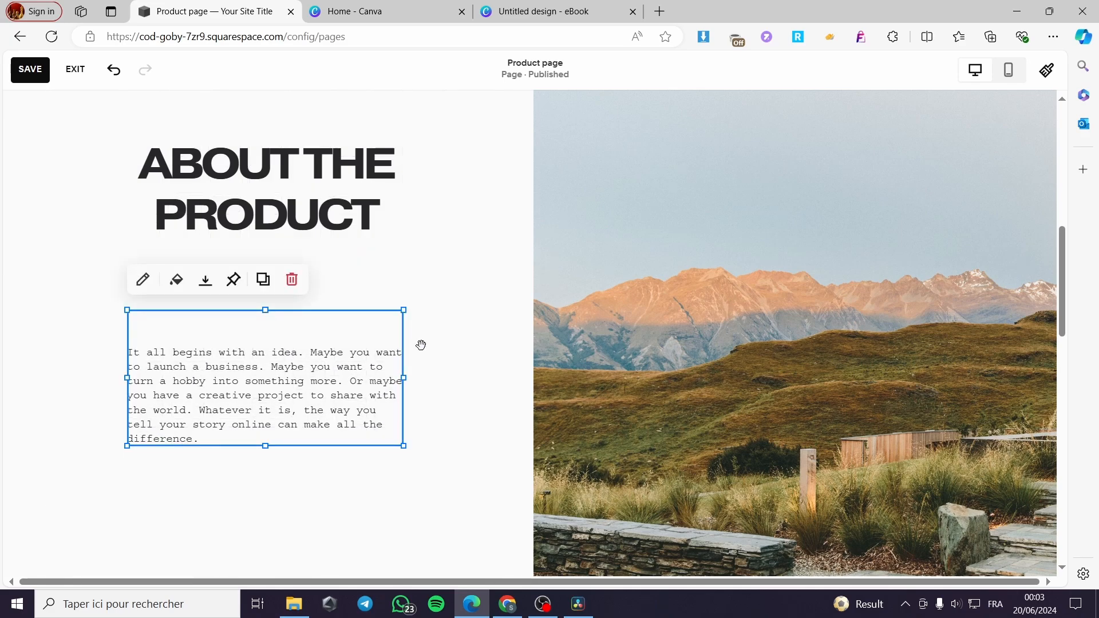
- Add a Products section above the footer, using the "New Collection" layout with three vase images in a row and a Shop Now button
scroll(447, 344, "down", 8)
scroll(483, 324, "up", 4)
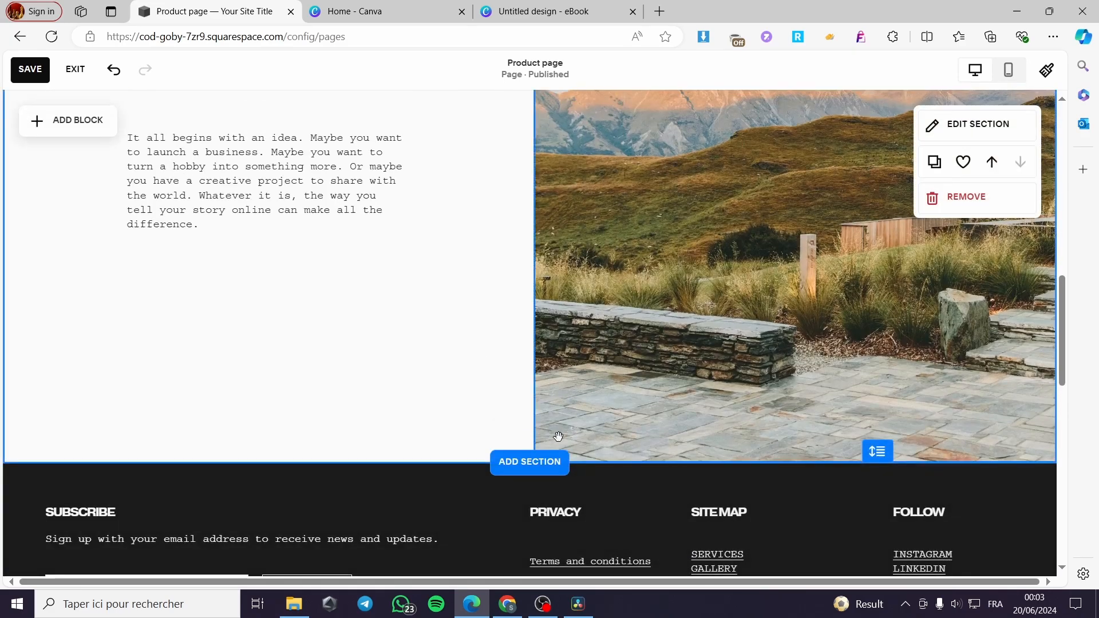
left_click(499, 466)
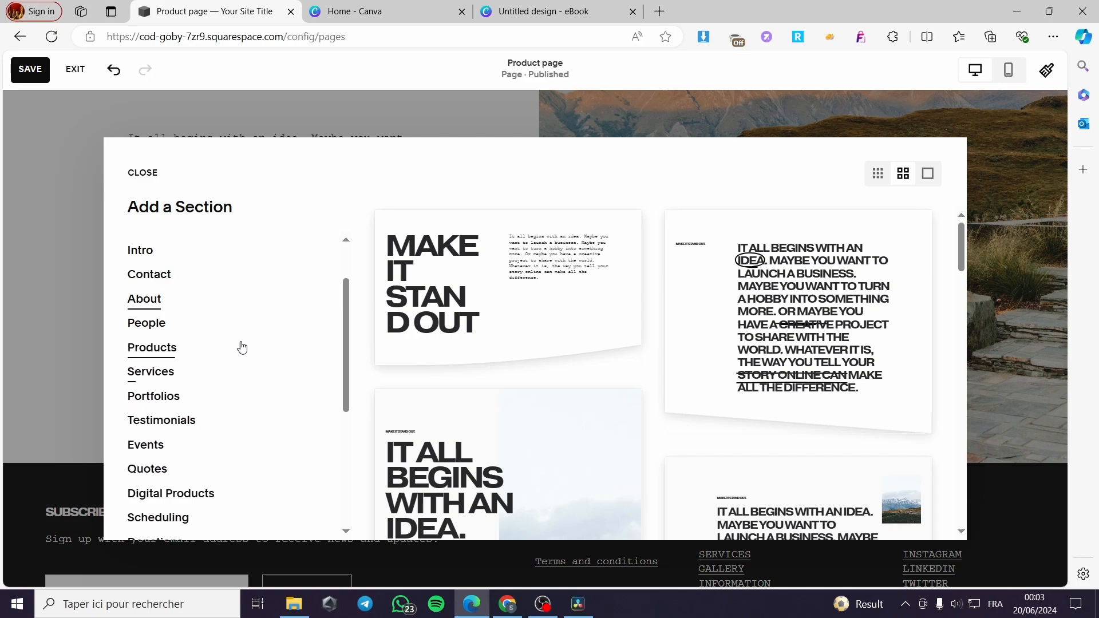
scroll(218, 395, "down", 1)
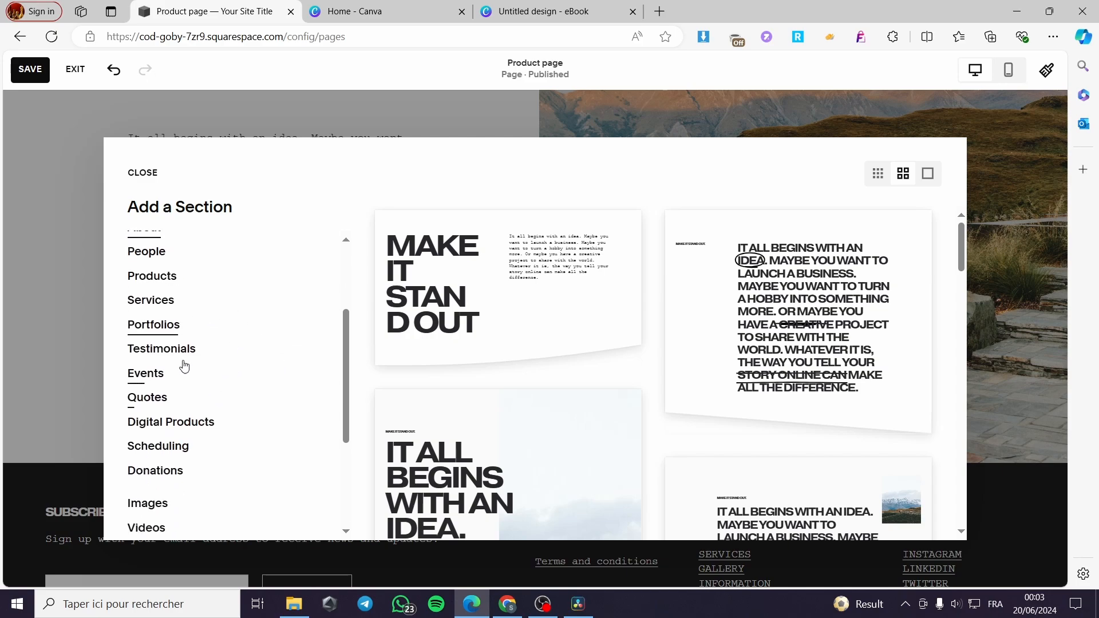
left_click(153, 278)
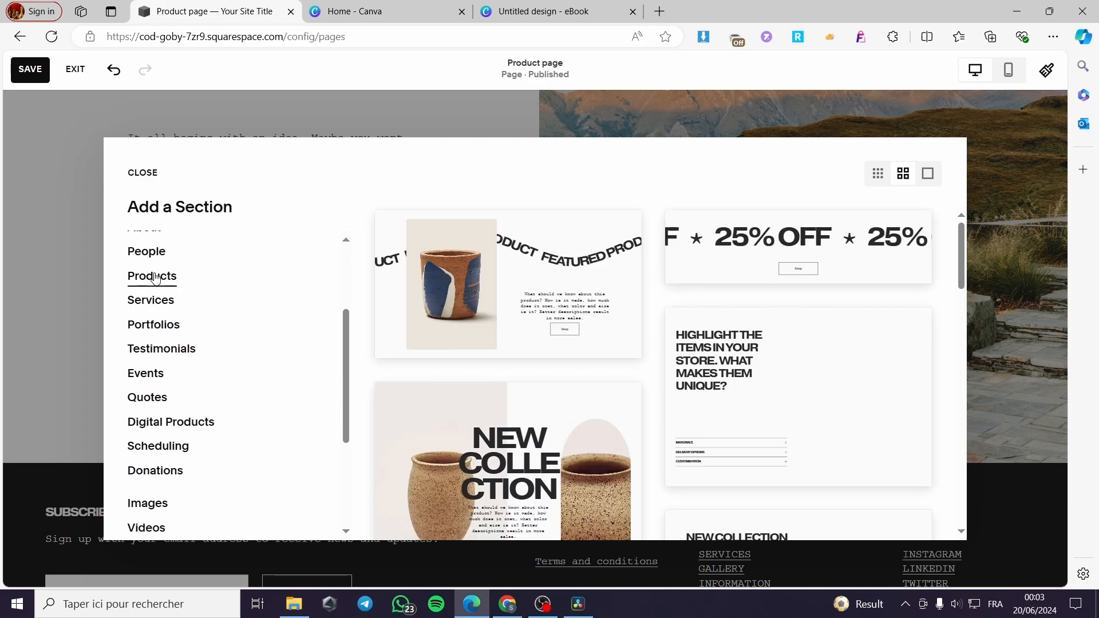
scroll(820, 393, "down", 1)
scroll(820, 393, "down", 5)
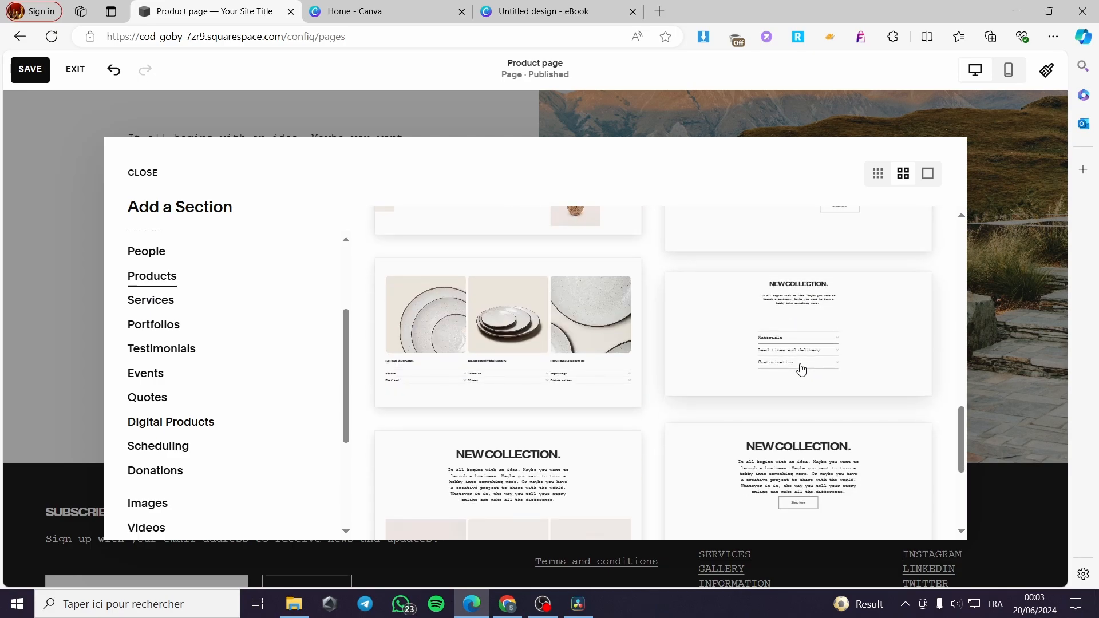
scroll(783, 370, "down", 4)
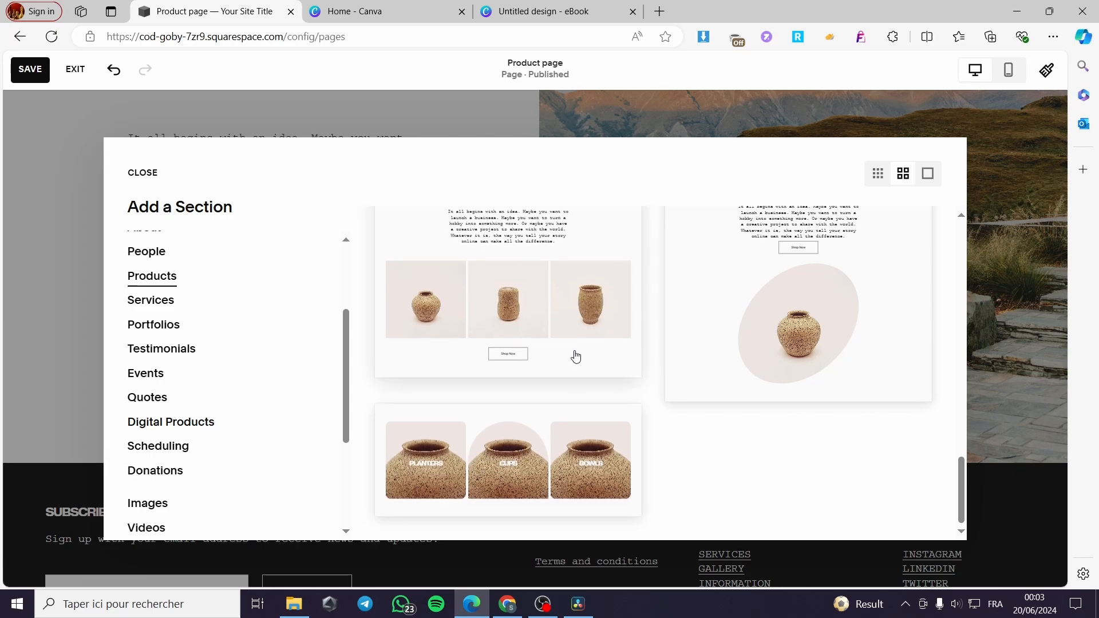
scroll(474, 367, "up", 3)
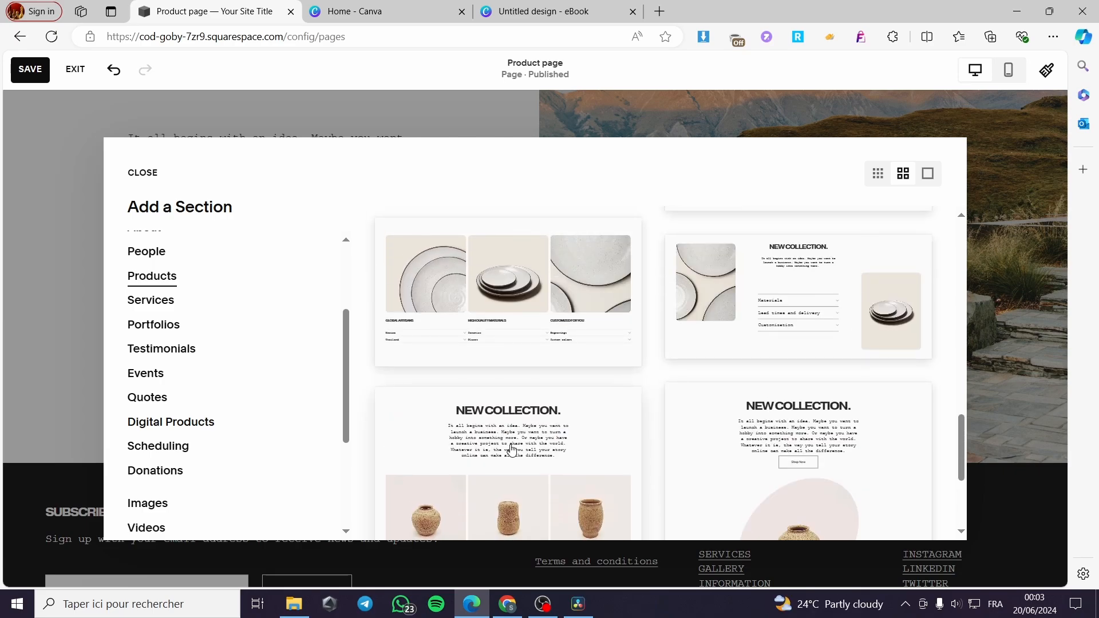
scroll(523, 416, "down", 1)
left_click(517, 412)
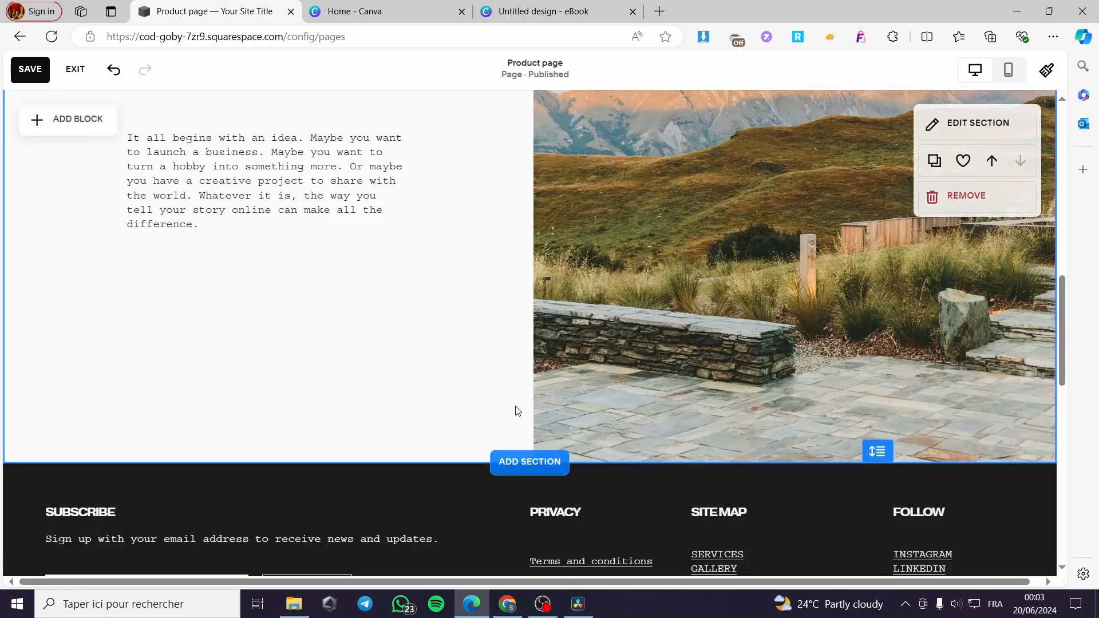
scroll(493, 392, "down", 6)
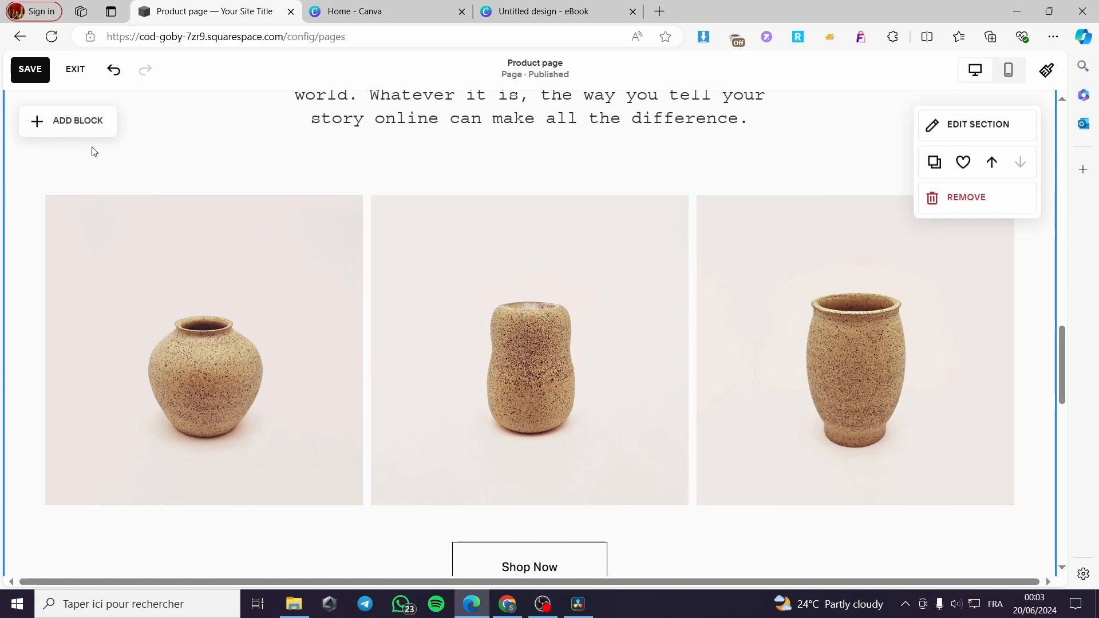
- Add an empty image block beside the "New Collection" heading and resize it to a narrow, tall shape ending just above the first vase image
scroll(247, 220, "up", 2)
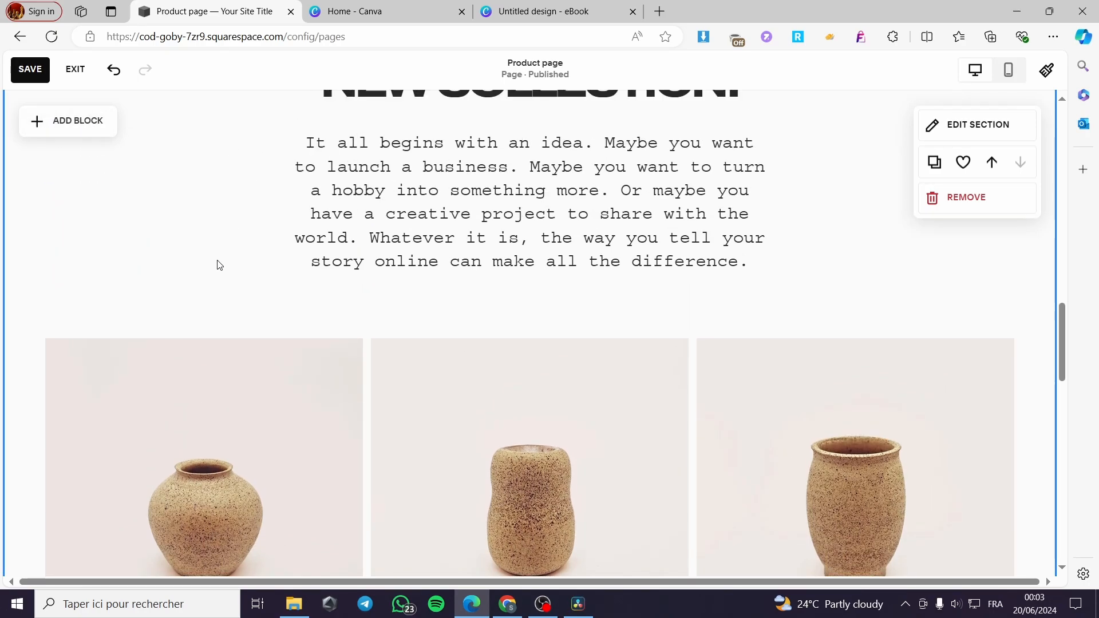
scroll(229, 275, "up", 3)
left_click(79, 162)
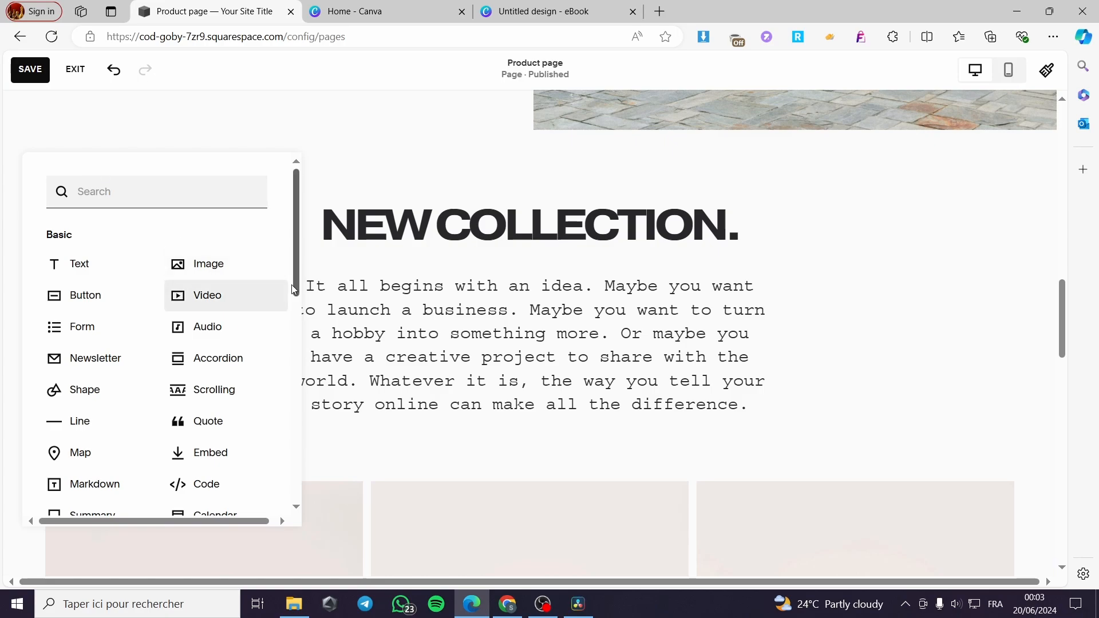
left_click(197, 269)
scroll(245, 287, "down", 3)
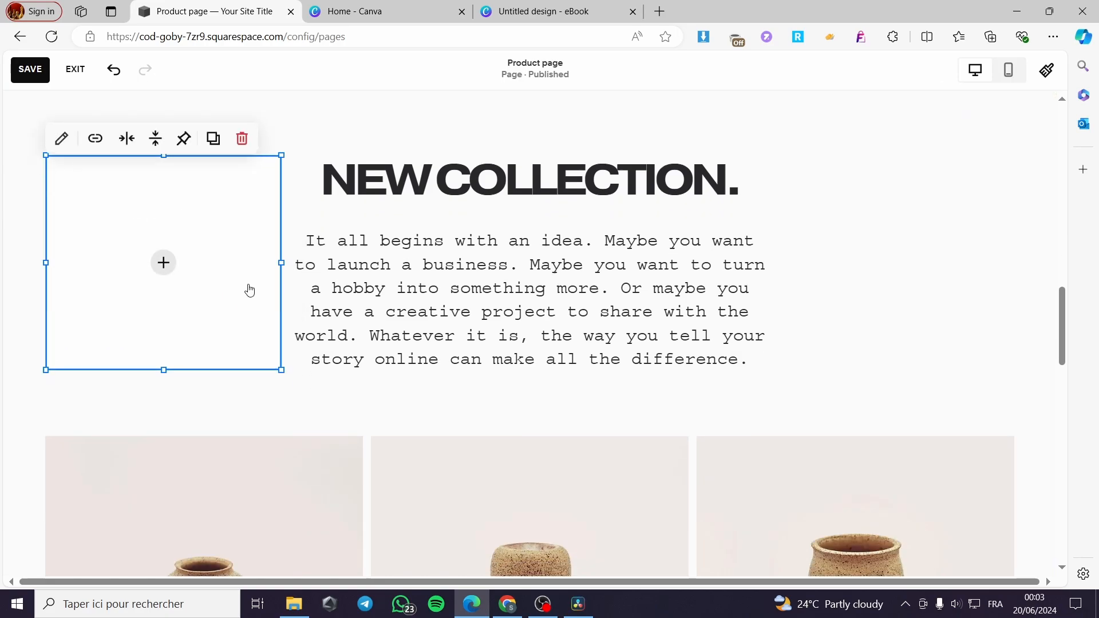
left_click_drag(276, 269, 194, 332)
left_click_drag(149, 270, 168, 276)
left_click(228, 214)
scroll(228, 214, "up", 1)
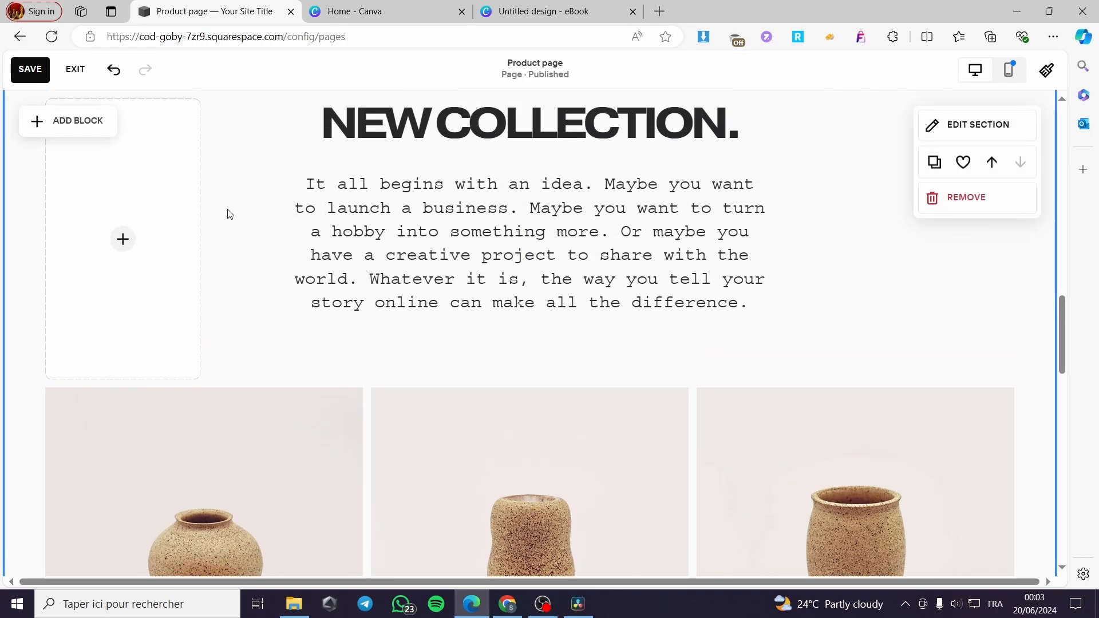
- Add a button block to the "New Collection" section and place it directly beneath the first vase image
left_click(88, 123)
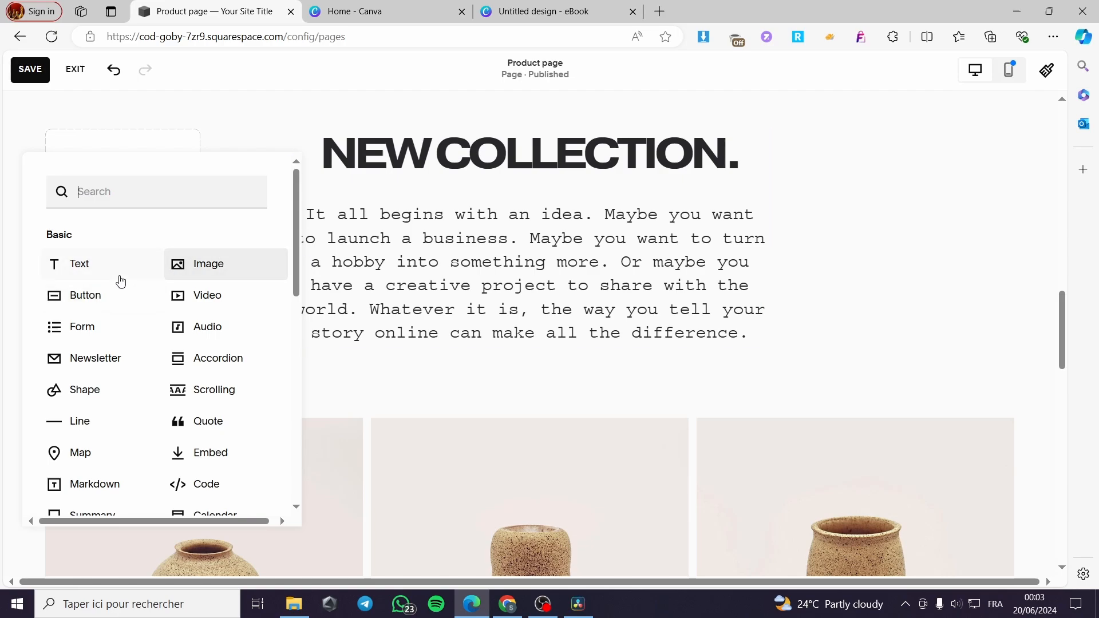
left_click(89, 294)
scroll(211, 162, "down", 1)
scroll(218, 229, "up", 2)
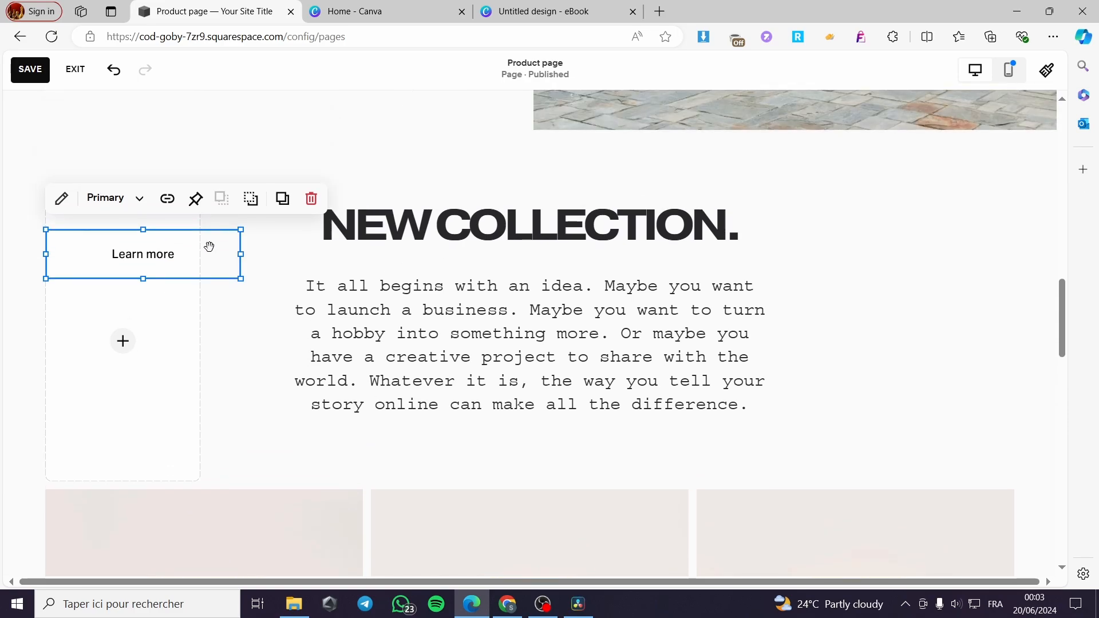
left_click_drag(209, 245, 236, 510)
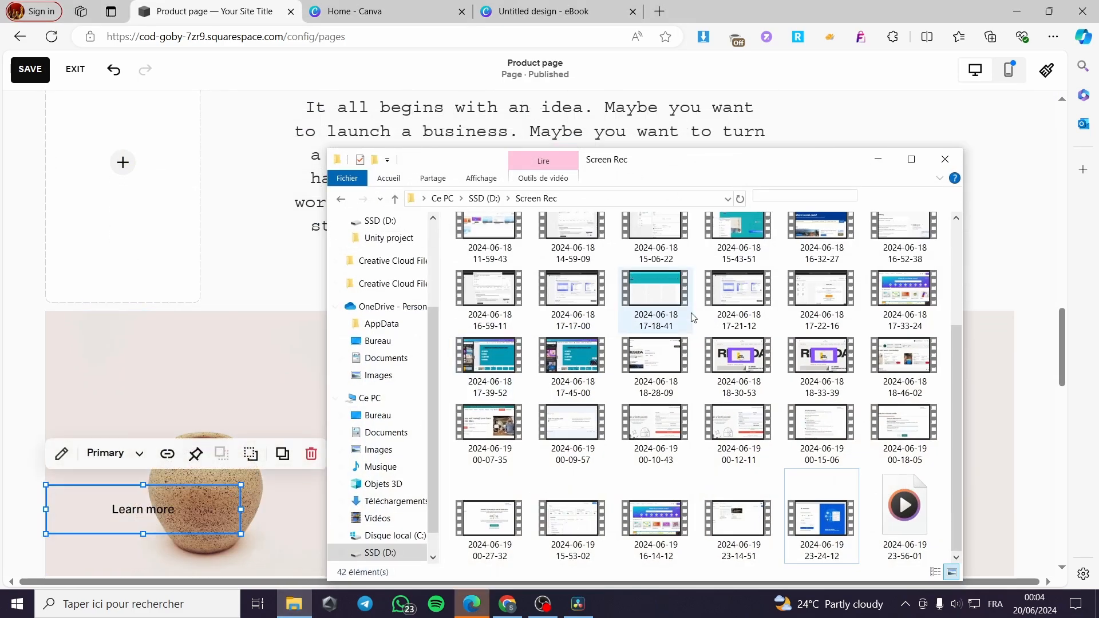
left_click(878, 160)
scroll(366, 392, "down", 3)
scroll(366, 393, "down", 3)
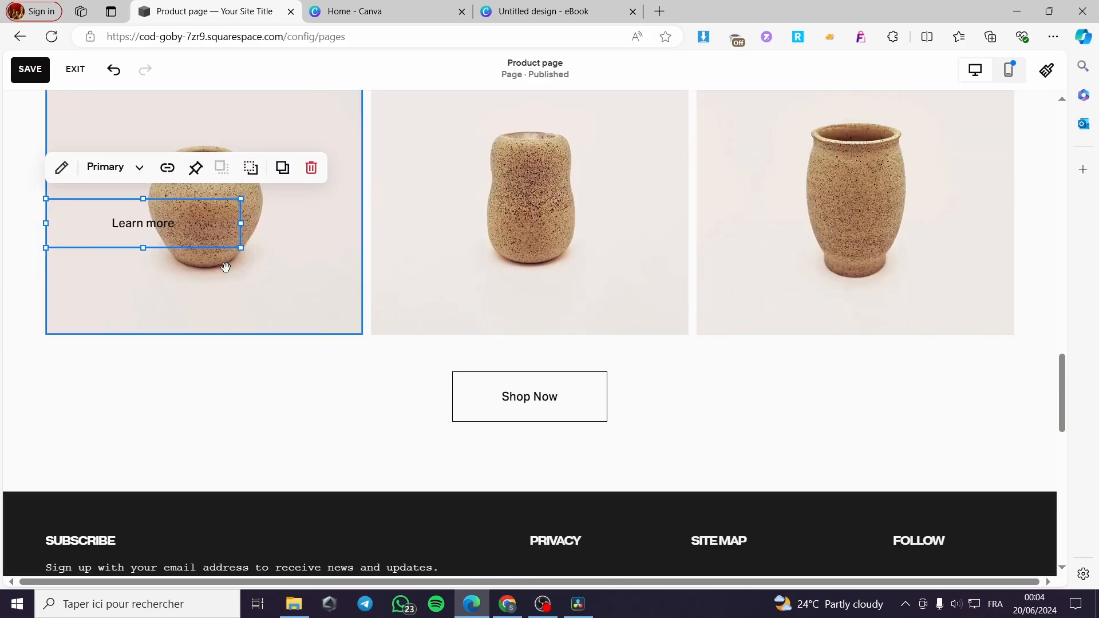
left_click_drag(227, 244, 252, 385)
- Change the text of the button beneath the first vase image to "Buy Now"
double_click(210, 372)
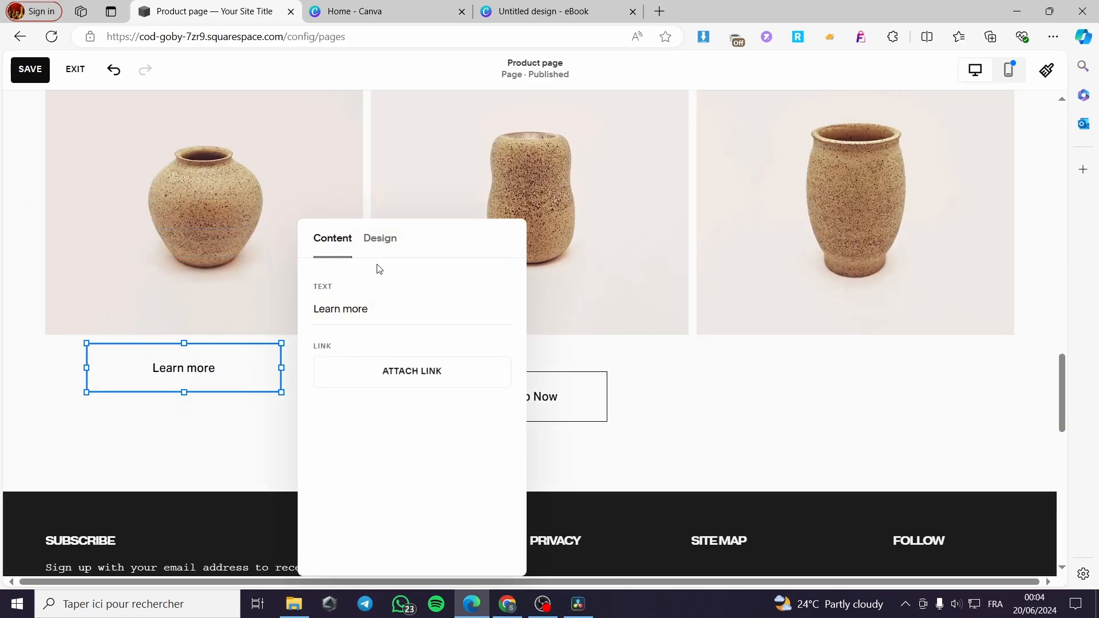
left_click_drag(378, 308, 286, 314)
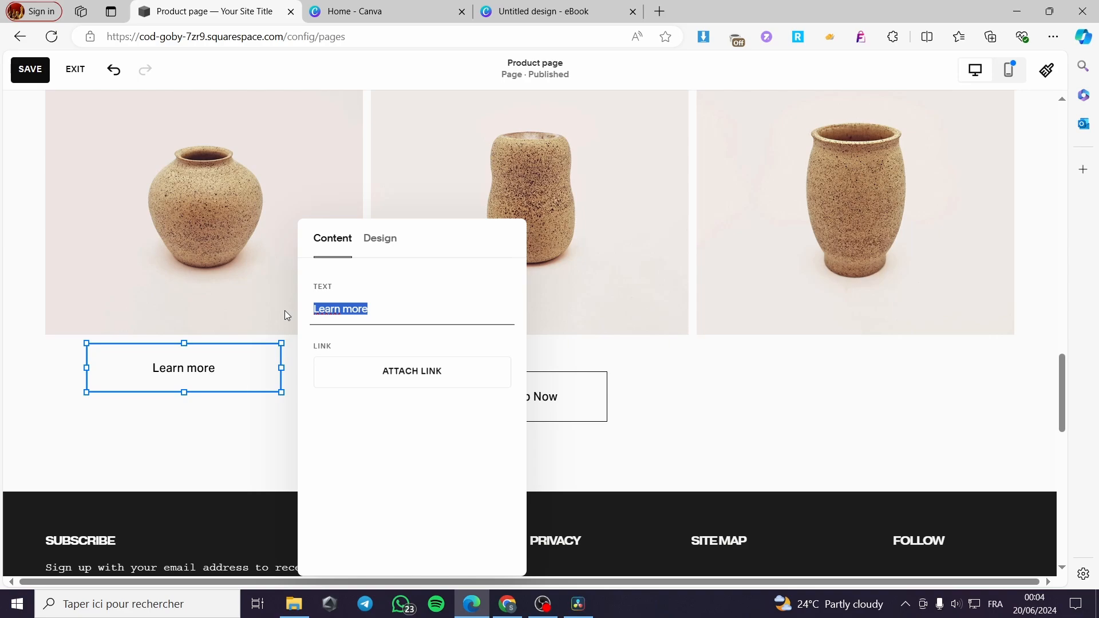
type("Buy N")
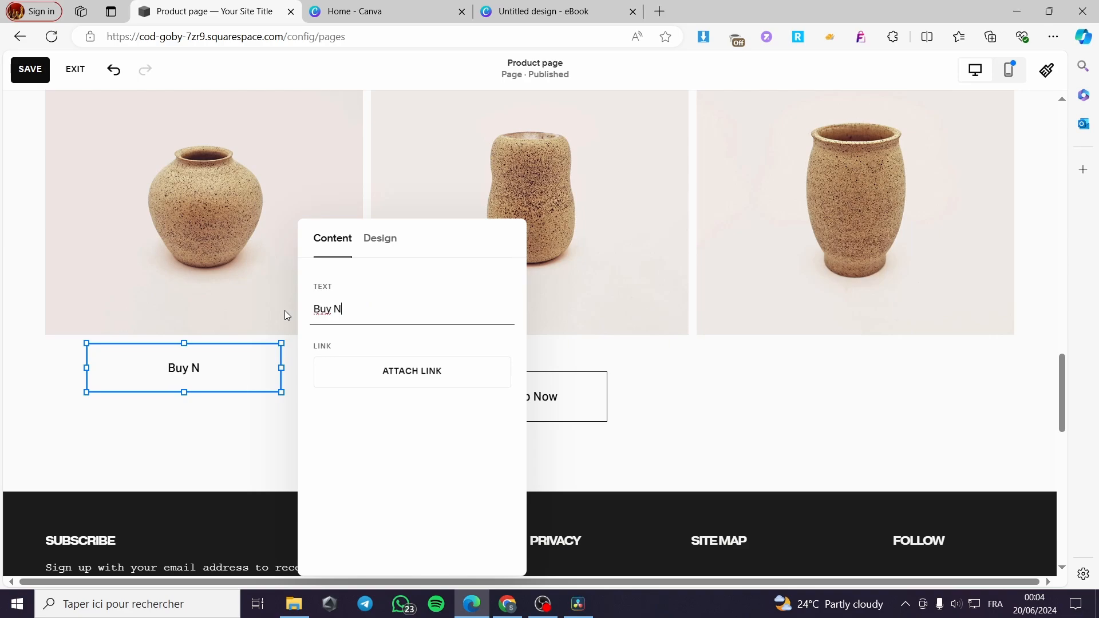
type("ow")
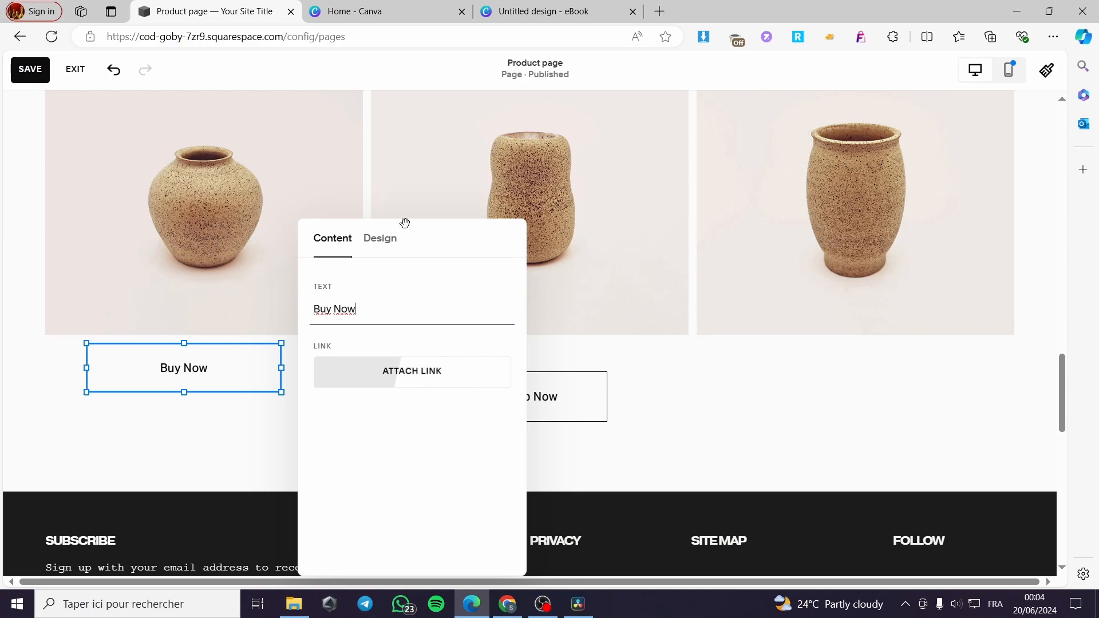
- Give the Buy Now button the Secondary Button style with Fill sizing
left_click(392, 241)
left_click(371, 309)
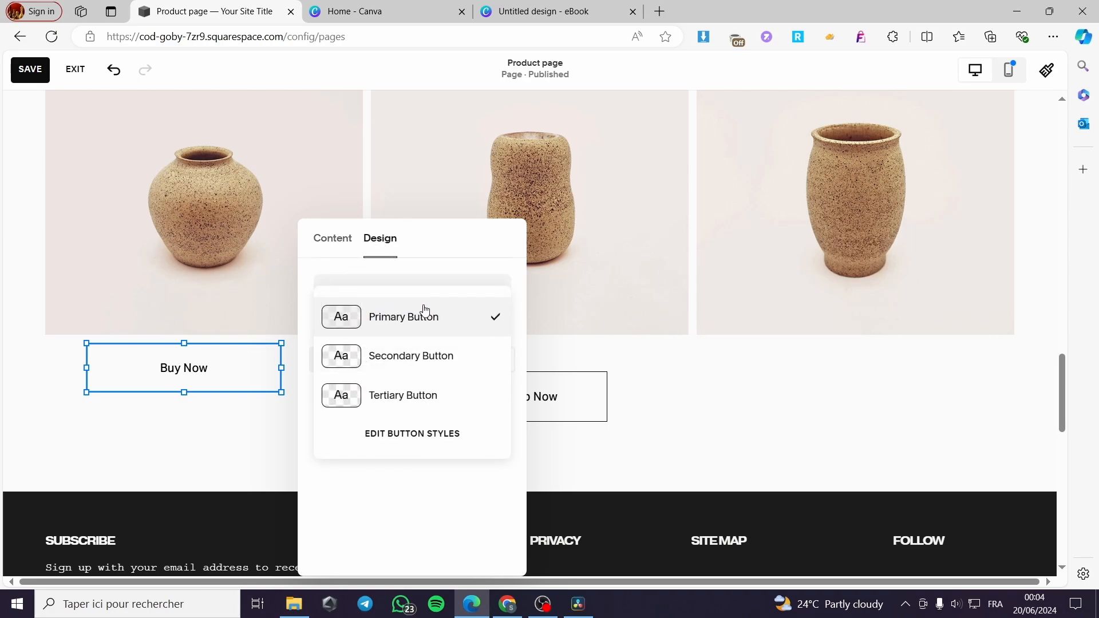
left_click(424, 325)
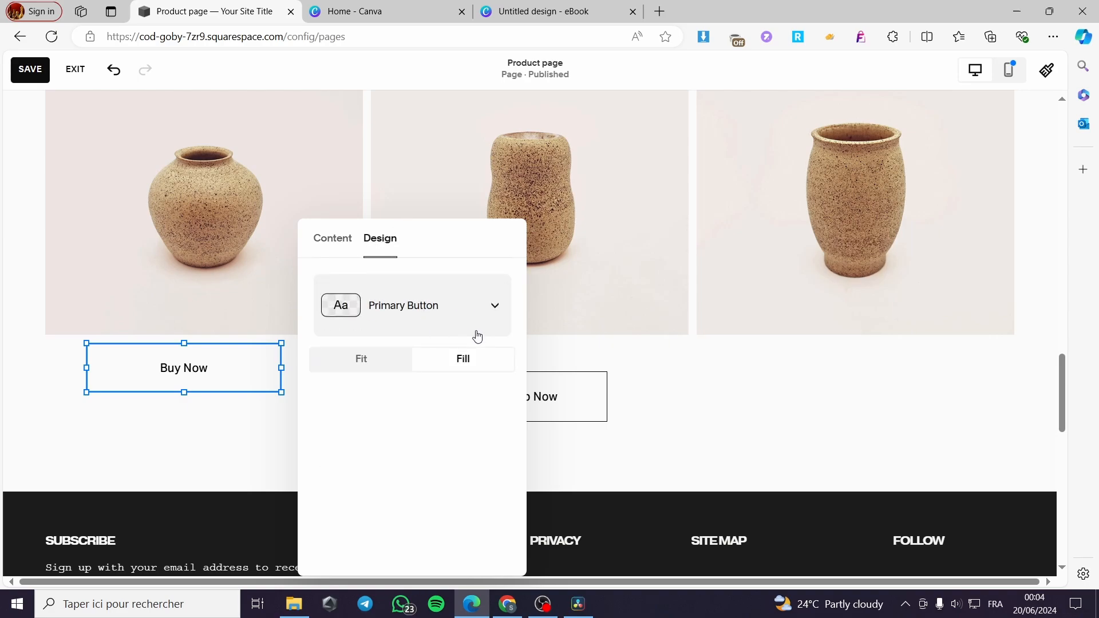
left_click(381, 365)
left_click(467, 366)
left_click(363, 286)
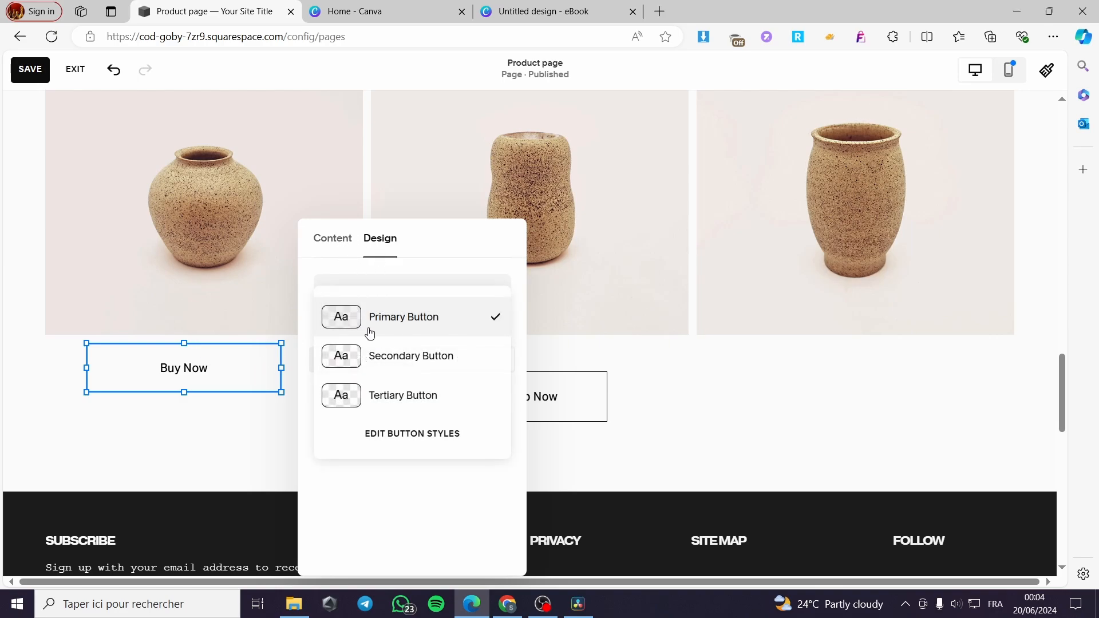
left_click(411, 357)
- Set the outline of the site's Primary button style to 2px and return to the Site Styles overview
left_click(423, 312)
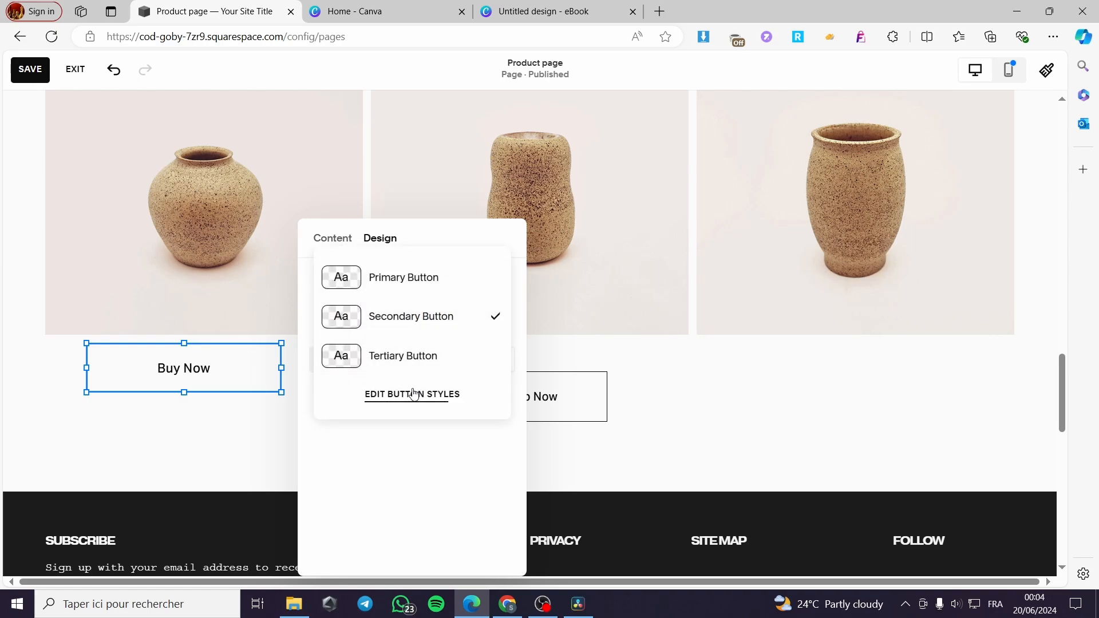
left_click(412, 394)
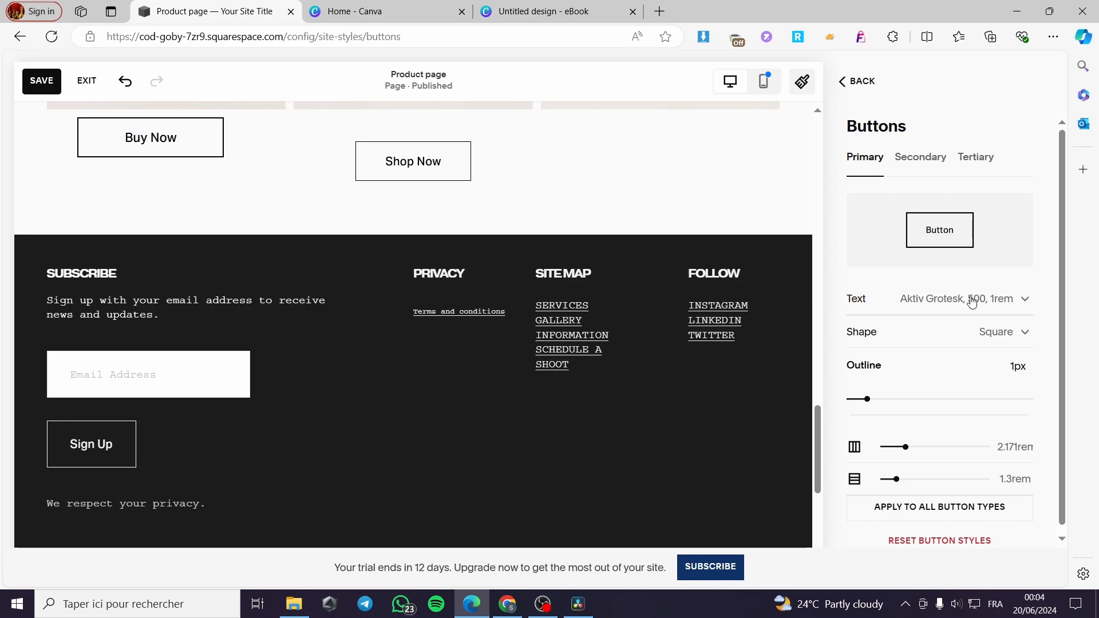
scroll(196, 246, "up", 3)
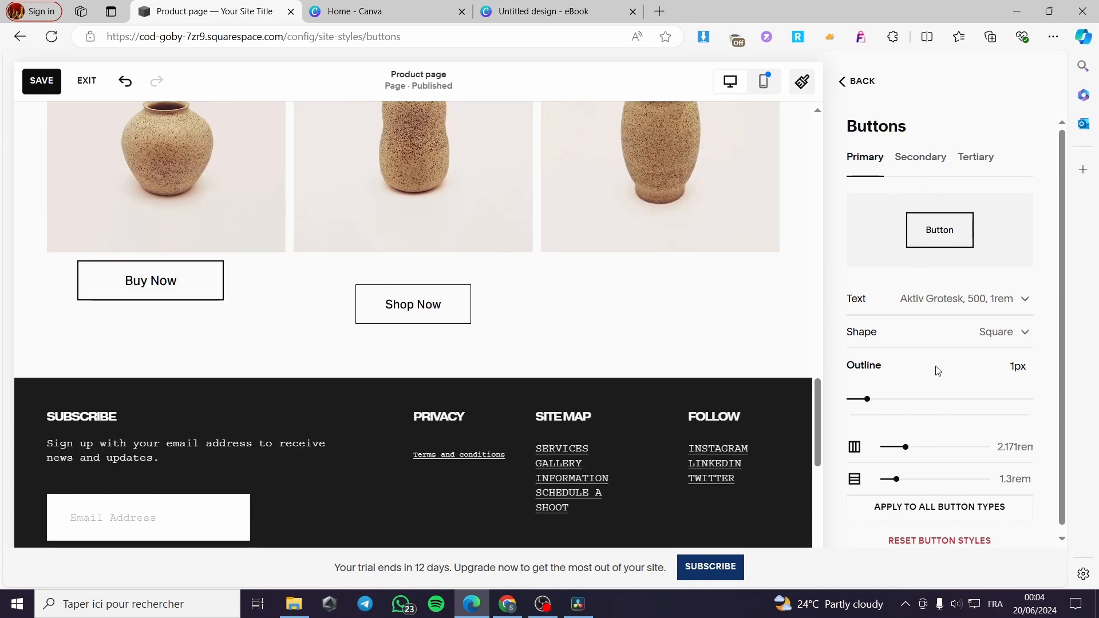
left_click(868, 399)
key("Right")
key("Right")
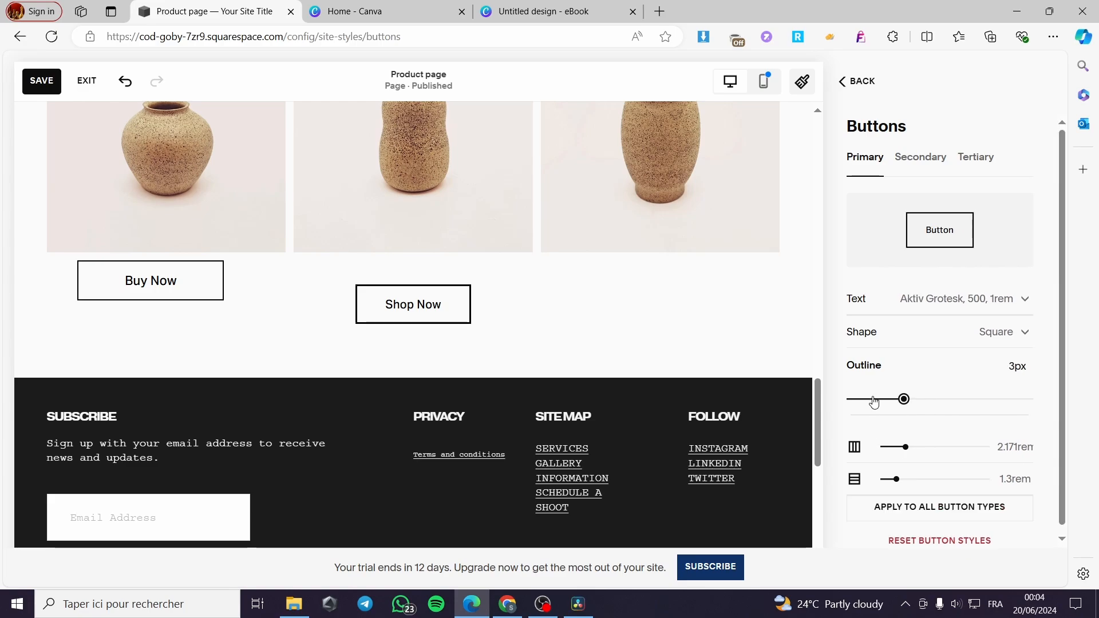
mouse_move(909, 402)
left_mouse_down()
mouse_move(865, 401)
mouse_move(995, 400)
mouse_move(871, 399)
mouse_move(887, 399)
left_mouse_up()
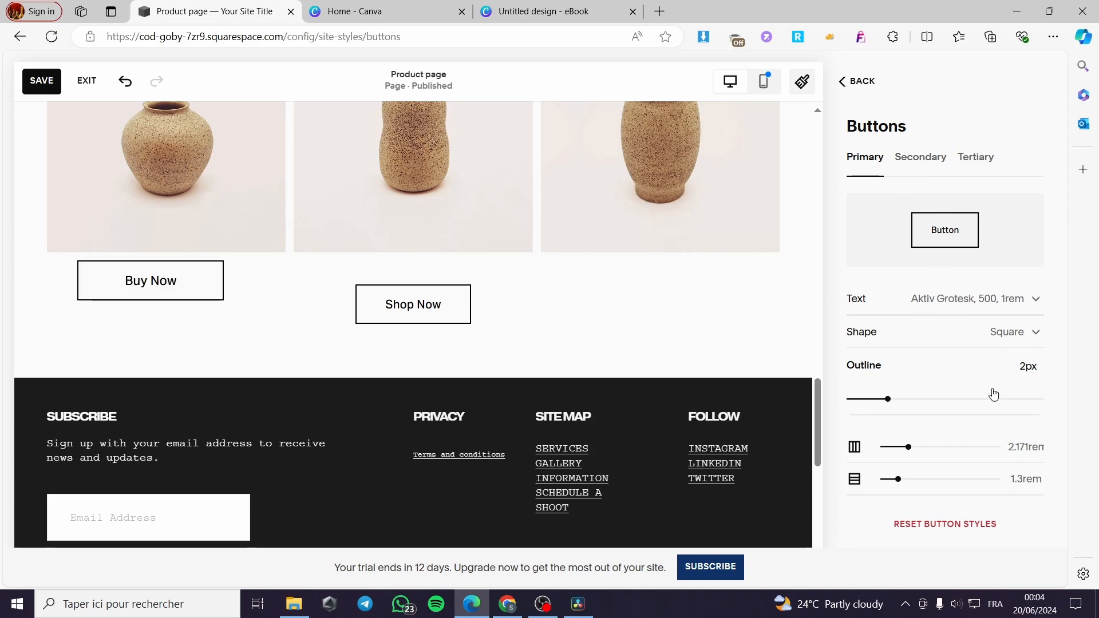
left_click(843, 83)
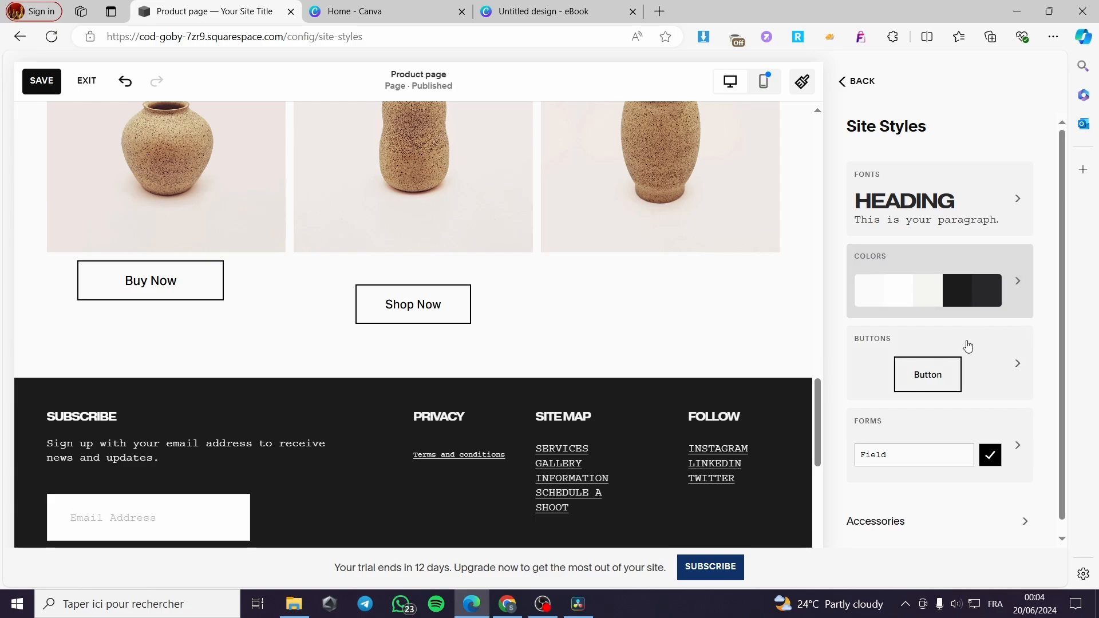
- Review the page from the "About the product" section down to the Buy Now and Shop Now buttons, then leave Site Styles
scroll(250, 331, "up", 6)
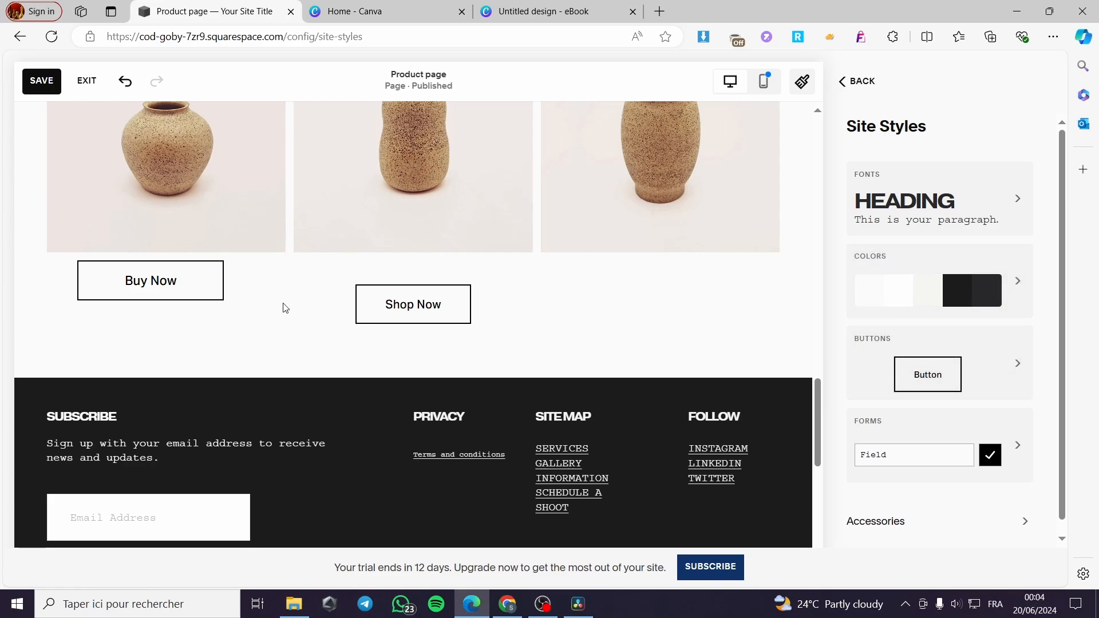
scroll(441, 348, "down", 4)
scroll(559, 297, "up", 4)
scroll(550, 351, "up", 10)
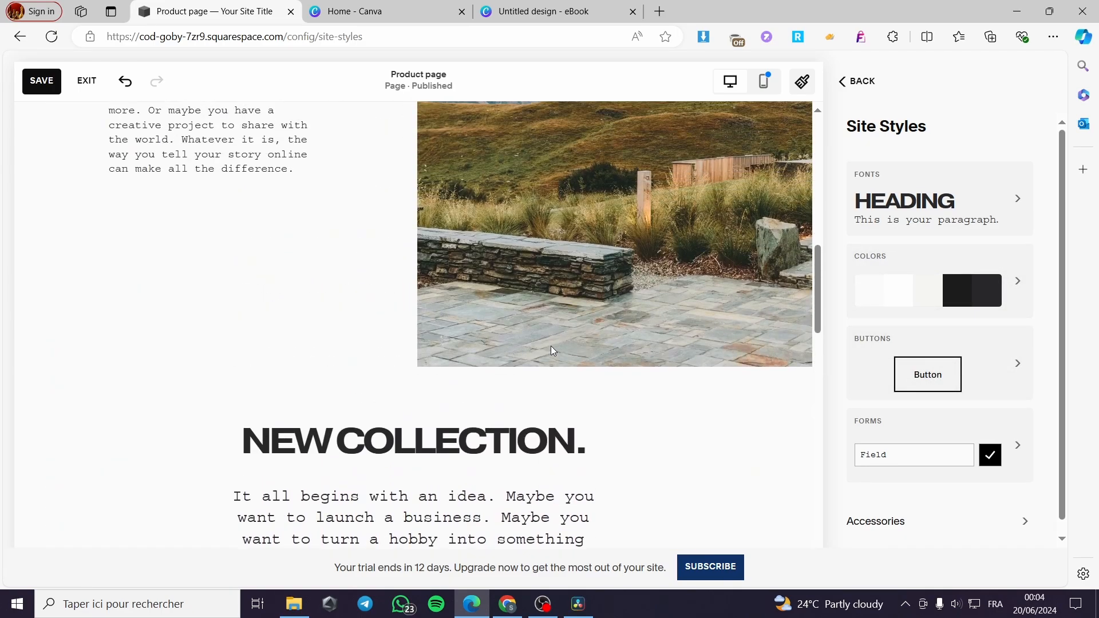
scroll(447, 330, "down", 5)
scroll(461, 298, "up", 8)
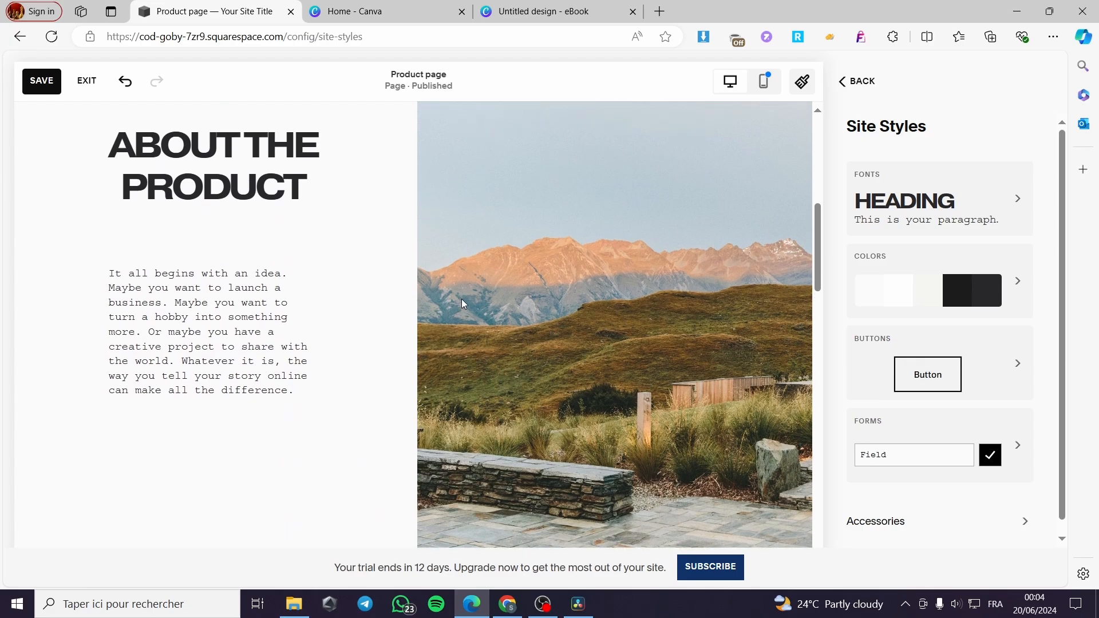
scroll(444, 266, "down", 7)
scroll(456, 256, "down", 3)
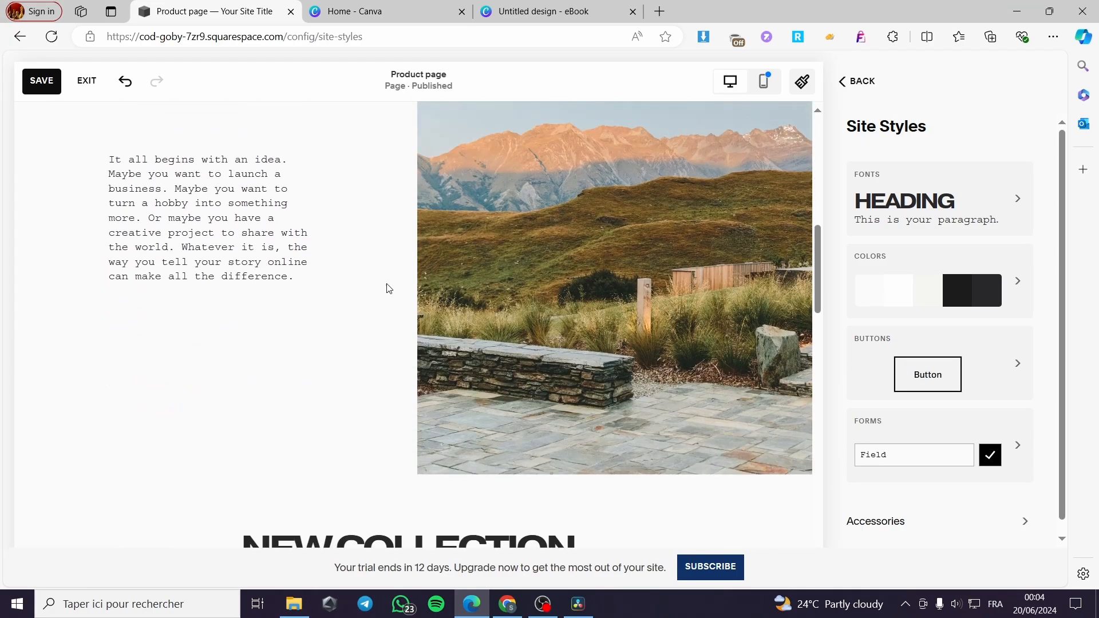
scroll(386, 287, "up", 3)
scroll(370, 344, "down", 6)
scroll(290, 364, "down", 9)
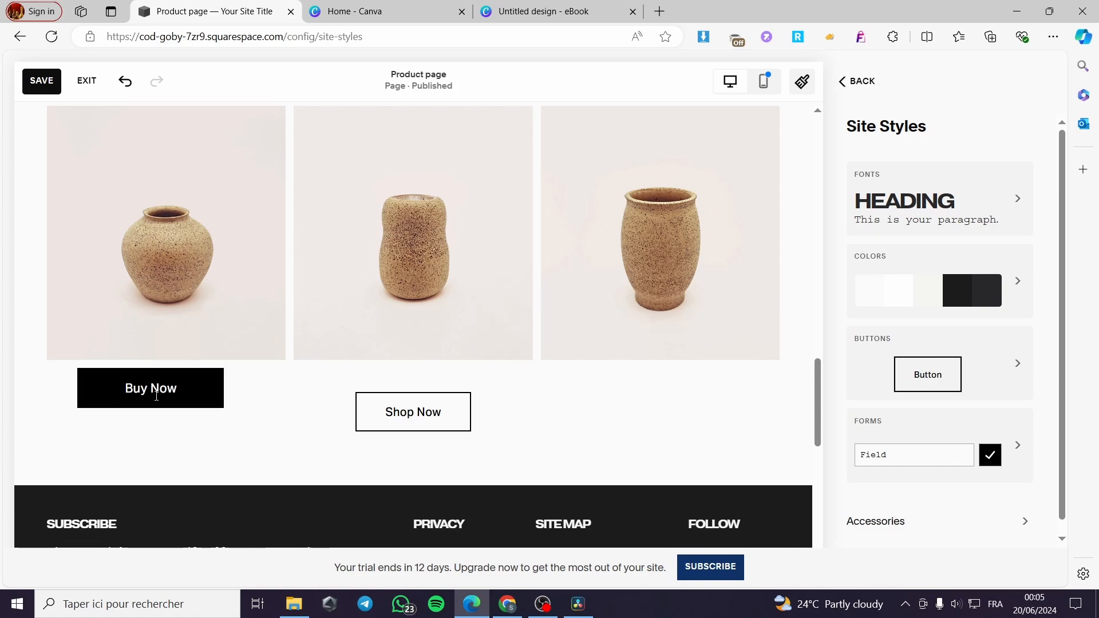
left_click(842, 81)
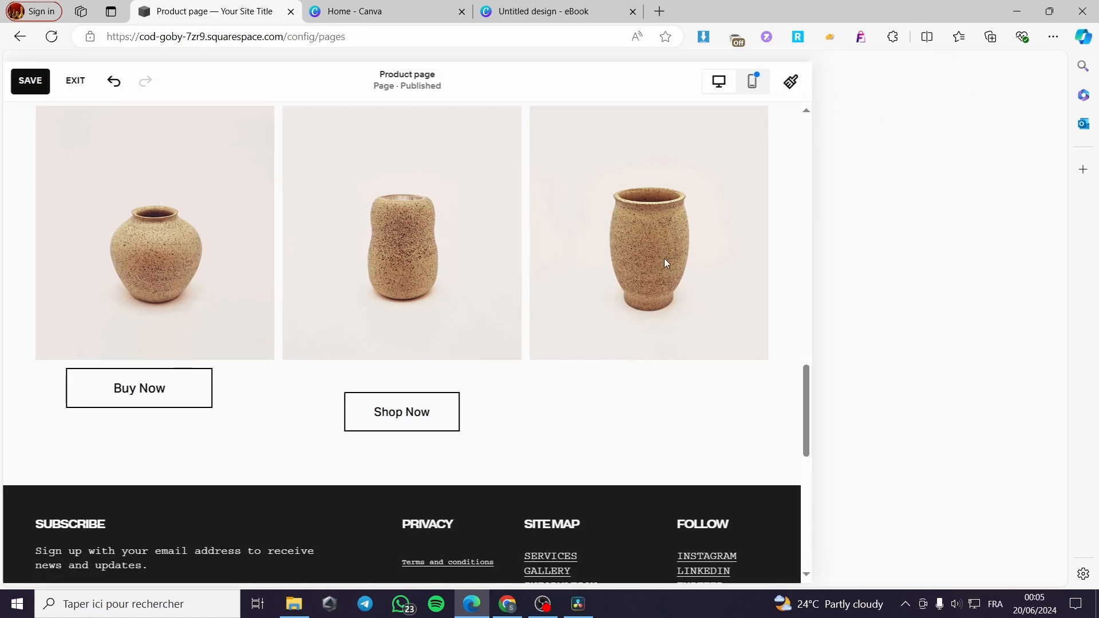
- Add a Testimonials section above the footer, using the "Make it stand out" layout with round portraits scattered around the text
scroll(327, 366, "down", 5)
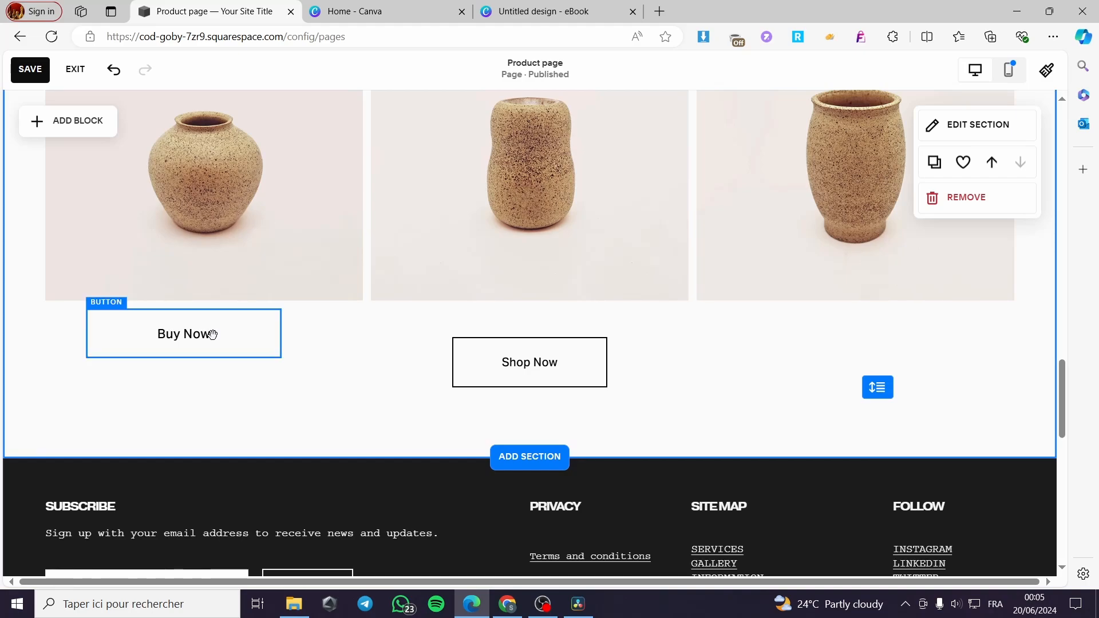
left_click(522, 457)
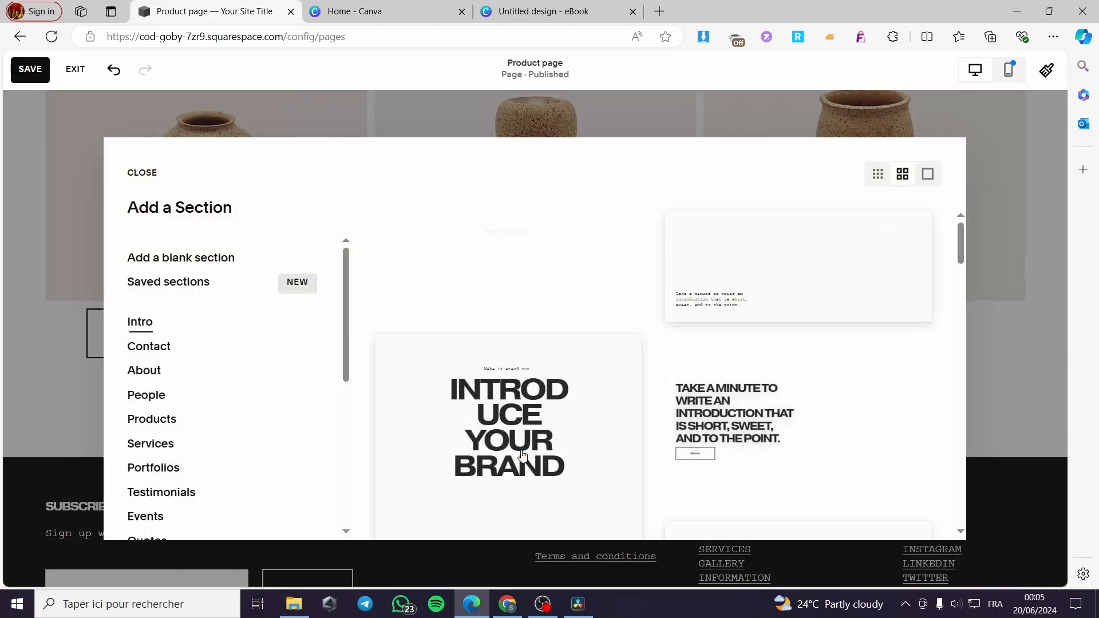
scroll(238, 368, "down", 5)
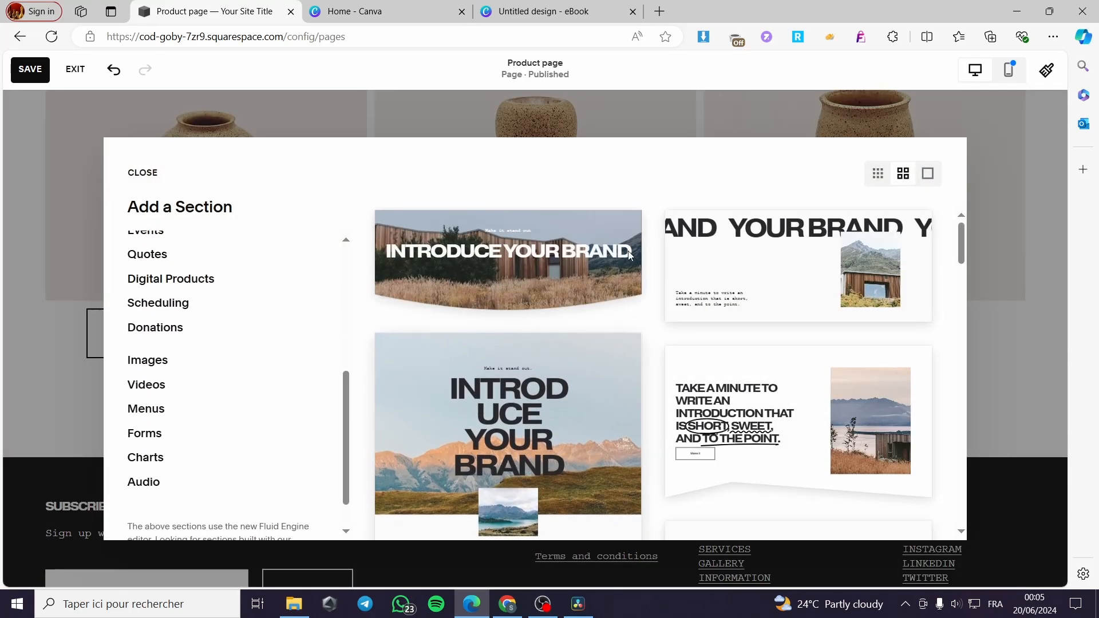
scroll(274, 353, "down", 2)
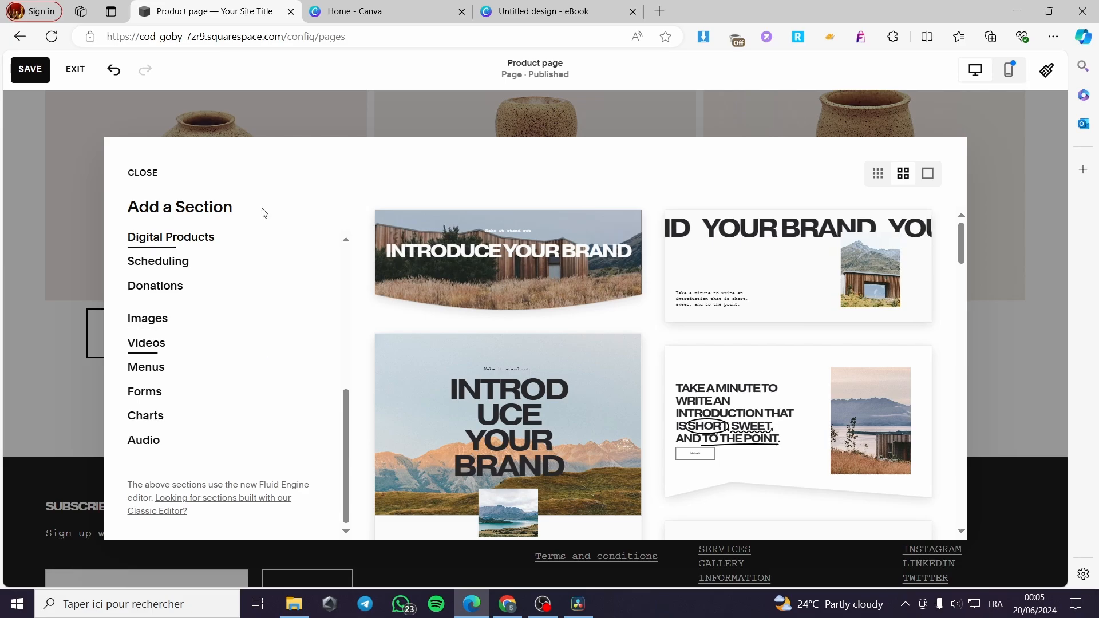
scroll(294, 343, "up", 3)
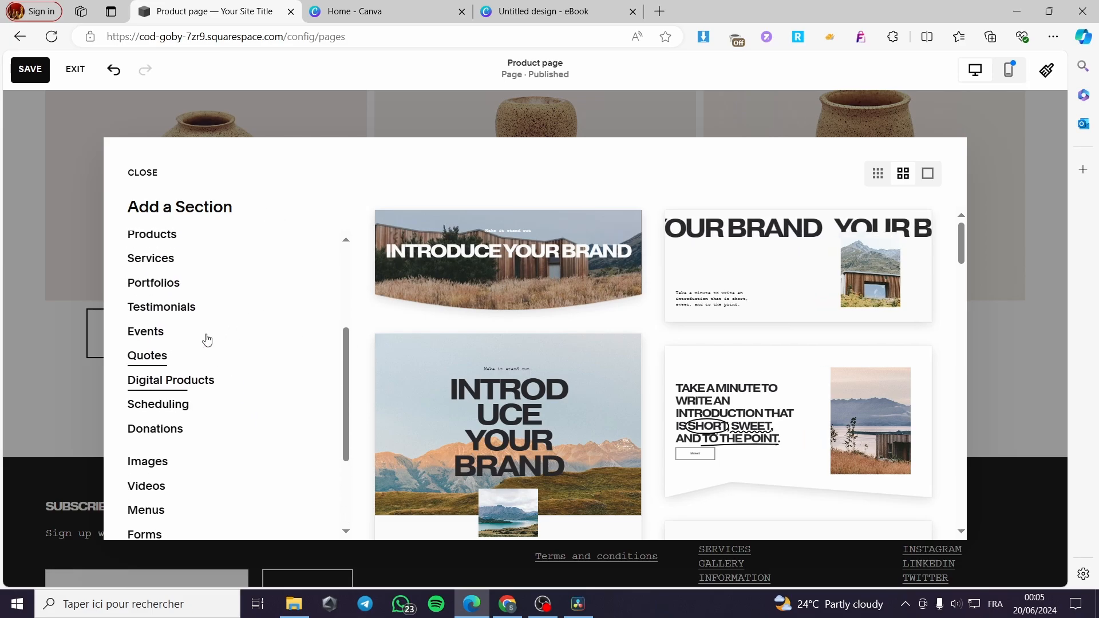
left_click(164, 309)
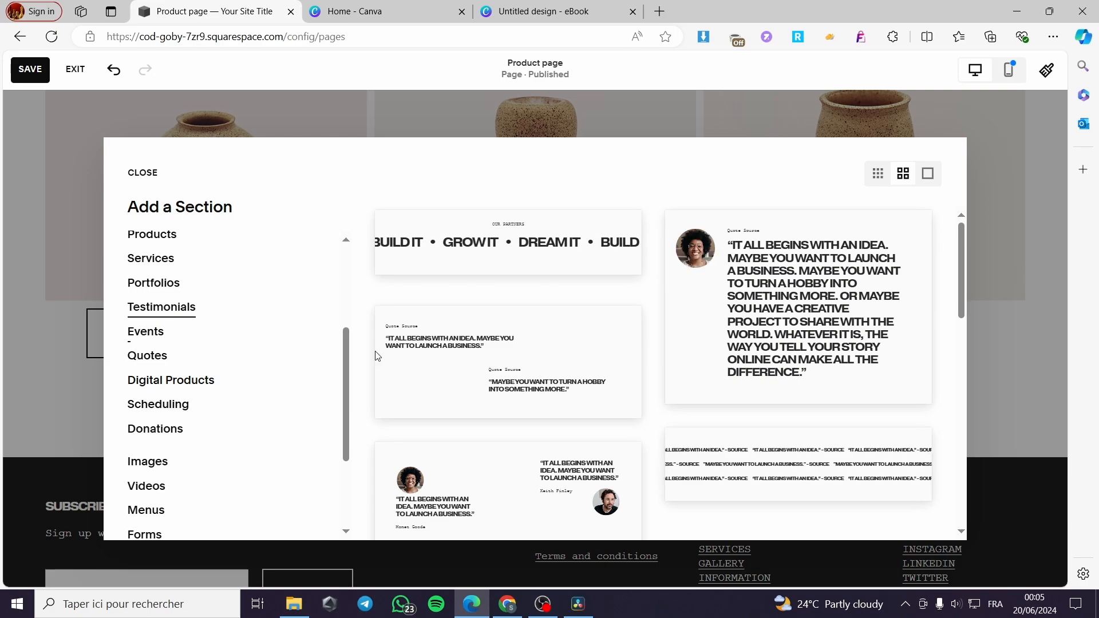
scroll(528, 340, "down", 3)
scroll(527, 341, "down", 3)
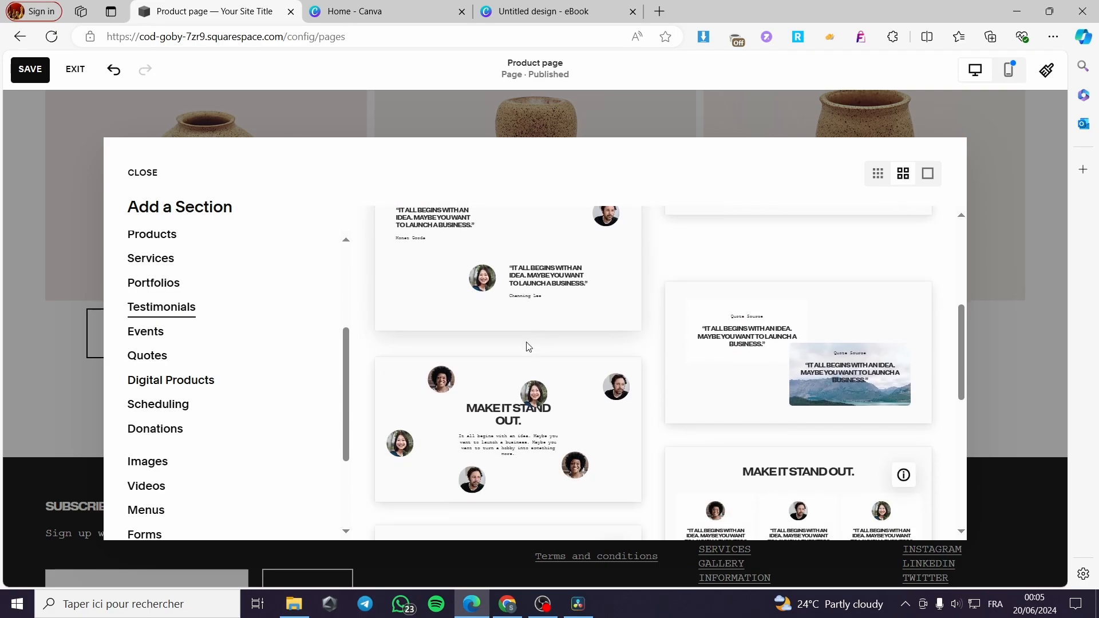
left_click(528, 438)
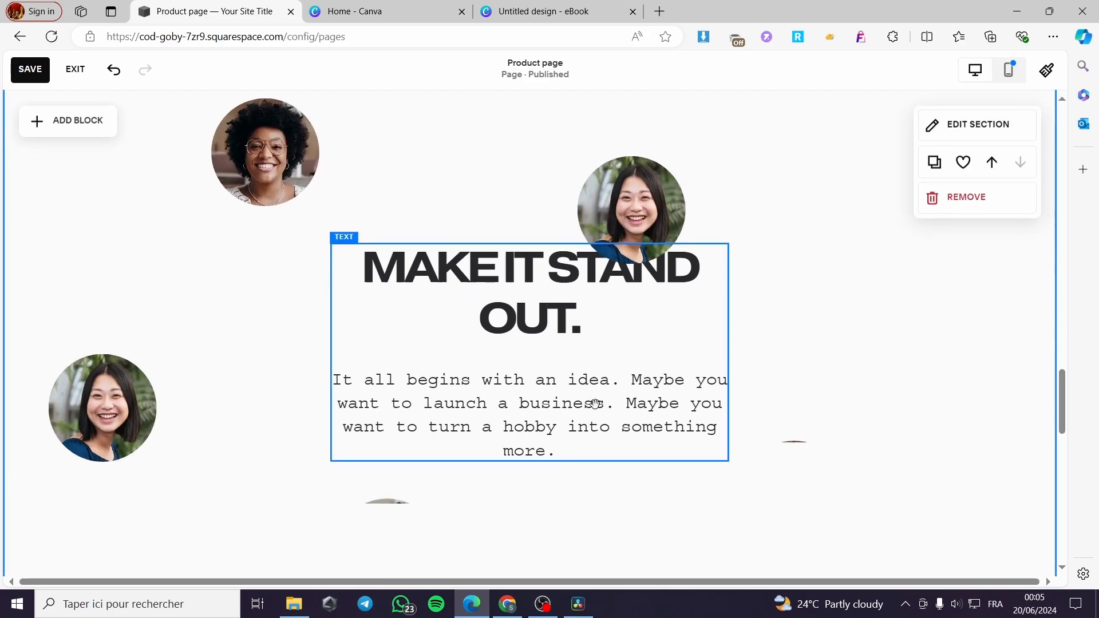
- Remove the testimonials section that has round portraits scattered around the text
scroll(439, 417, "down", 2)
scroll(624, 351, "up", 3)
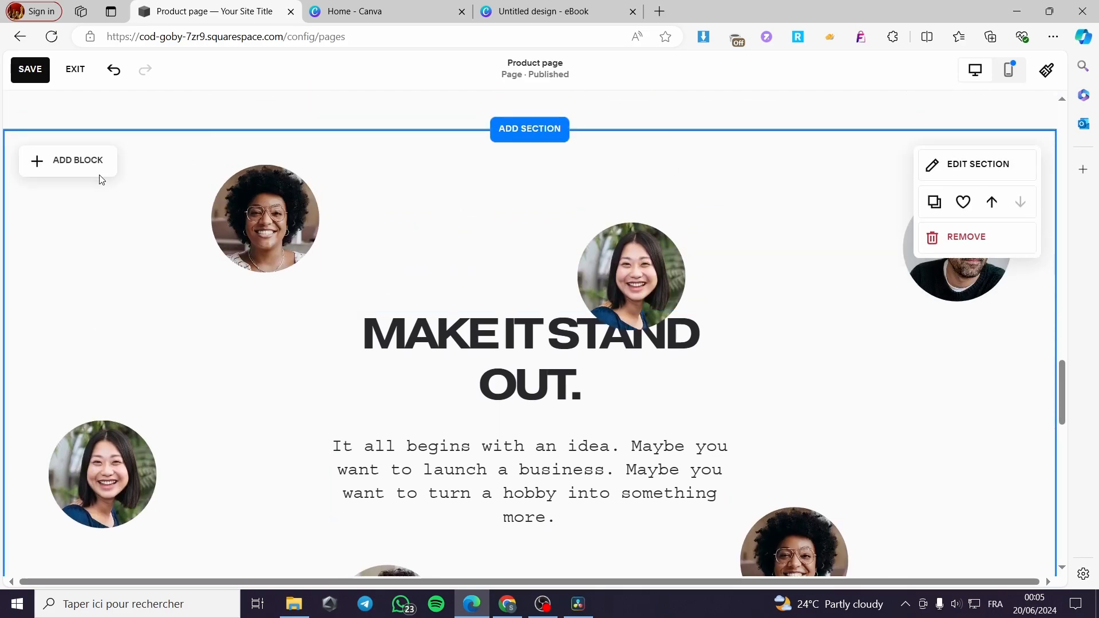
left_click(961, 237)
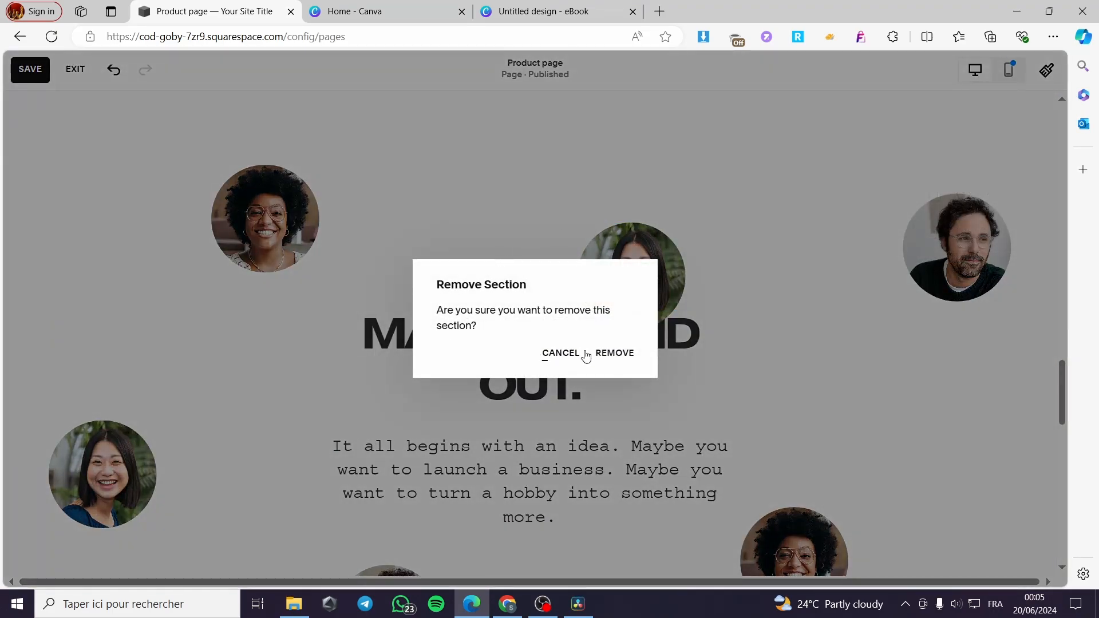
left_click(615, 353)
- Add a Testimonials section above the footer with the centred "Make it stand out" card carousel layout, and open its content settings
scroll(546, 346, "up", 5)
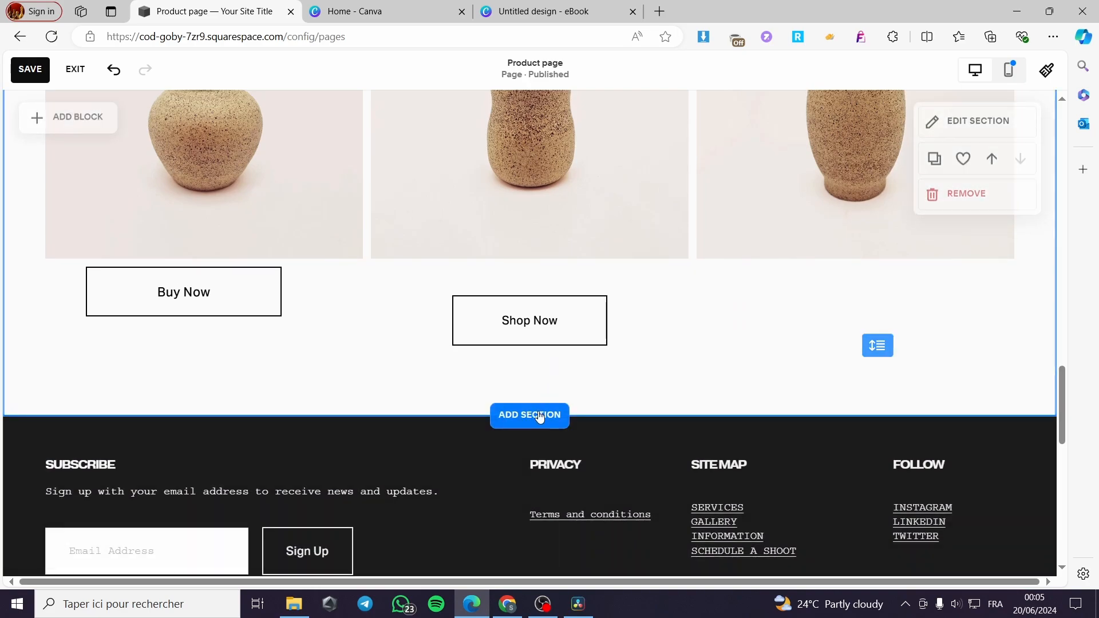
left_click(538, 417)
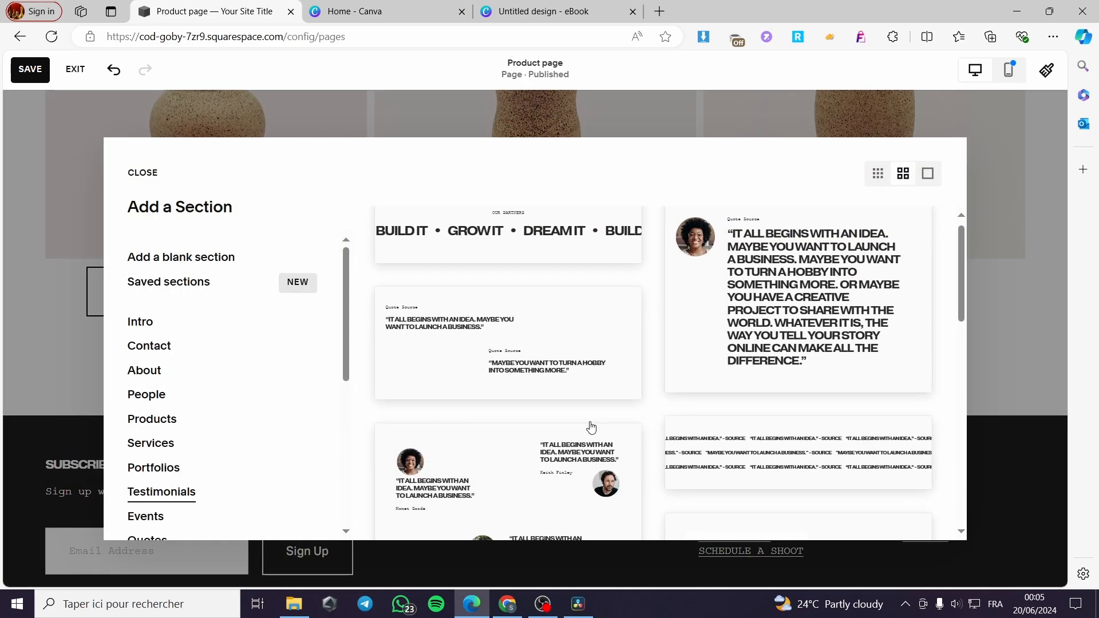
scroll(591, 427, "down", 5)
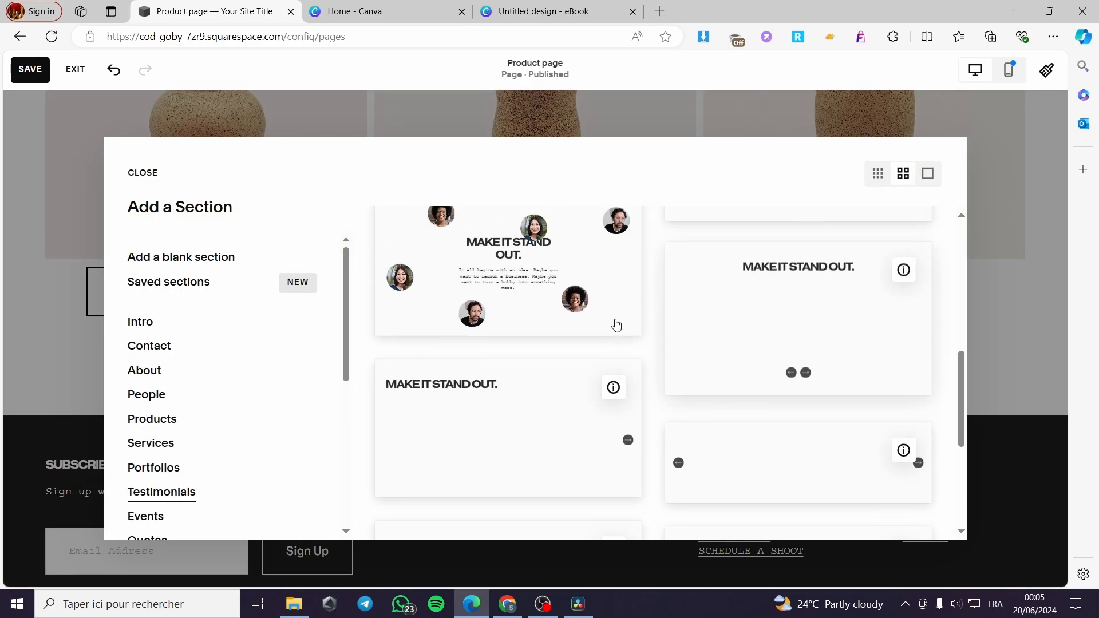
scroll(616, 325, "up", 1)
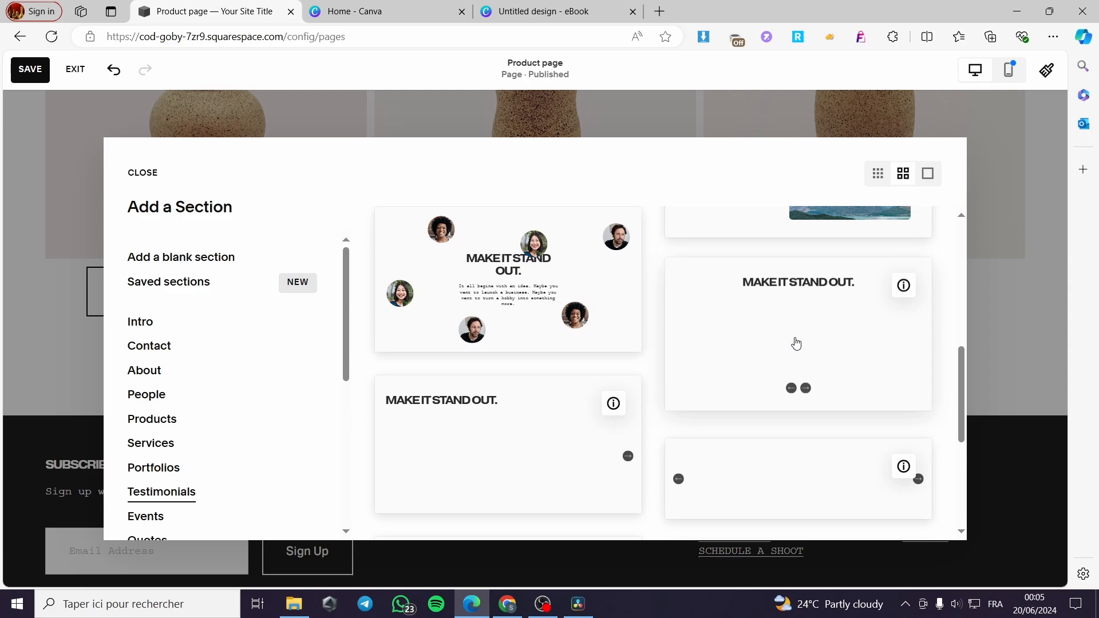
left_click(796, 344)
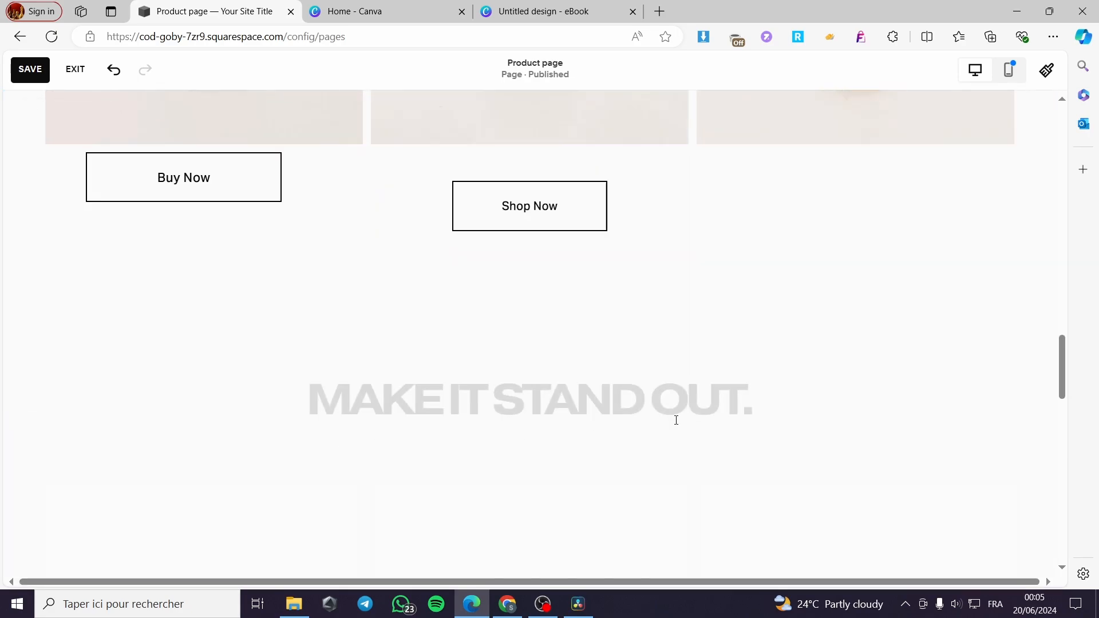
scroll(678, 384, "down", 3)
scroll(327, 339, "up", 3)
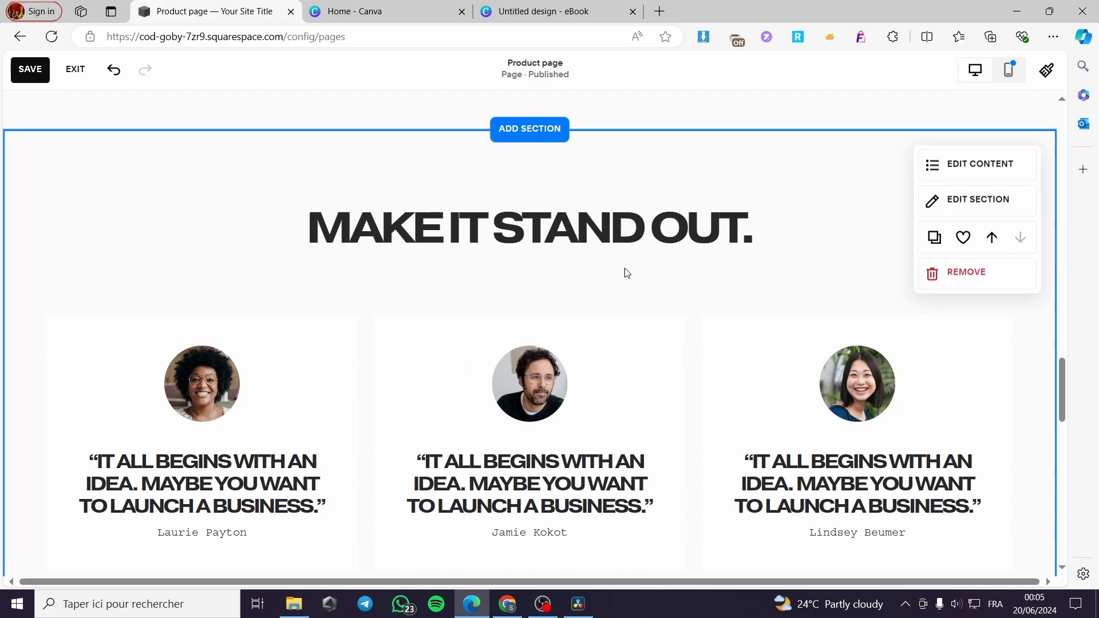
left_click(981, 166)
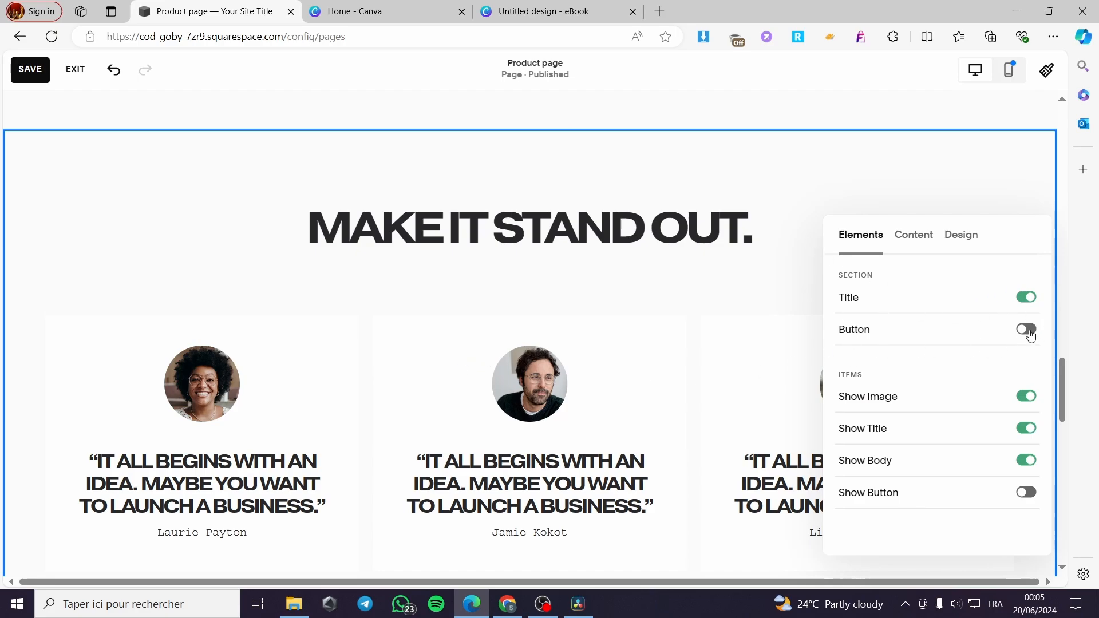
- Try switching the section button and the items' image, title and button on and off in the testimonials section
left_click(1027, 330)
scroll(685, 362, "down", 3)
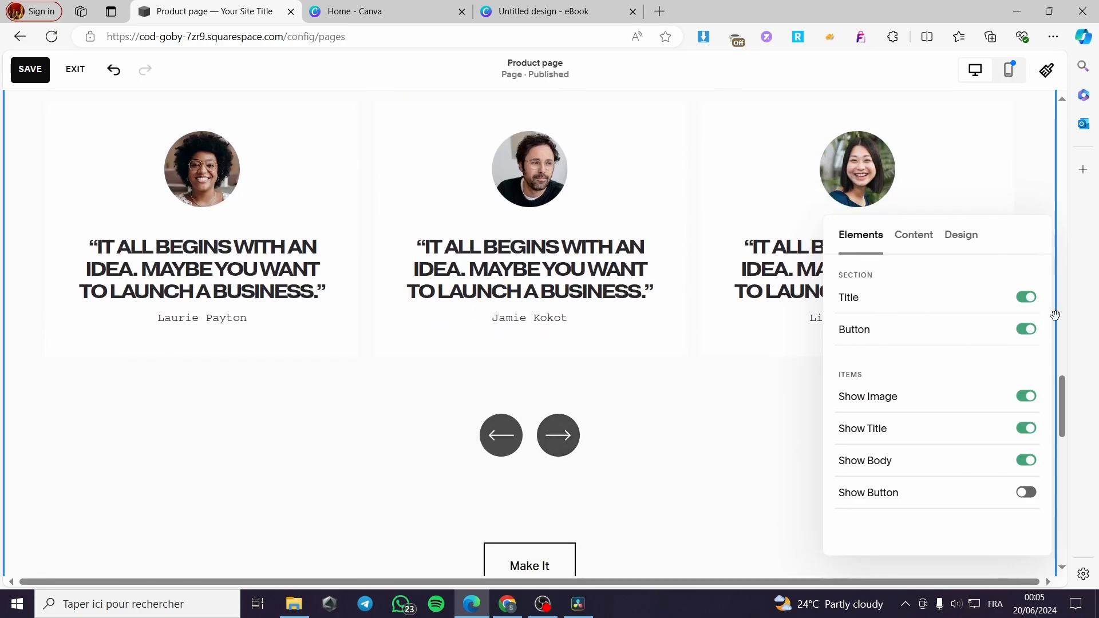
left_click(1034, 335)
left_click(1030, 338)
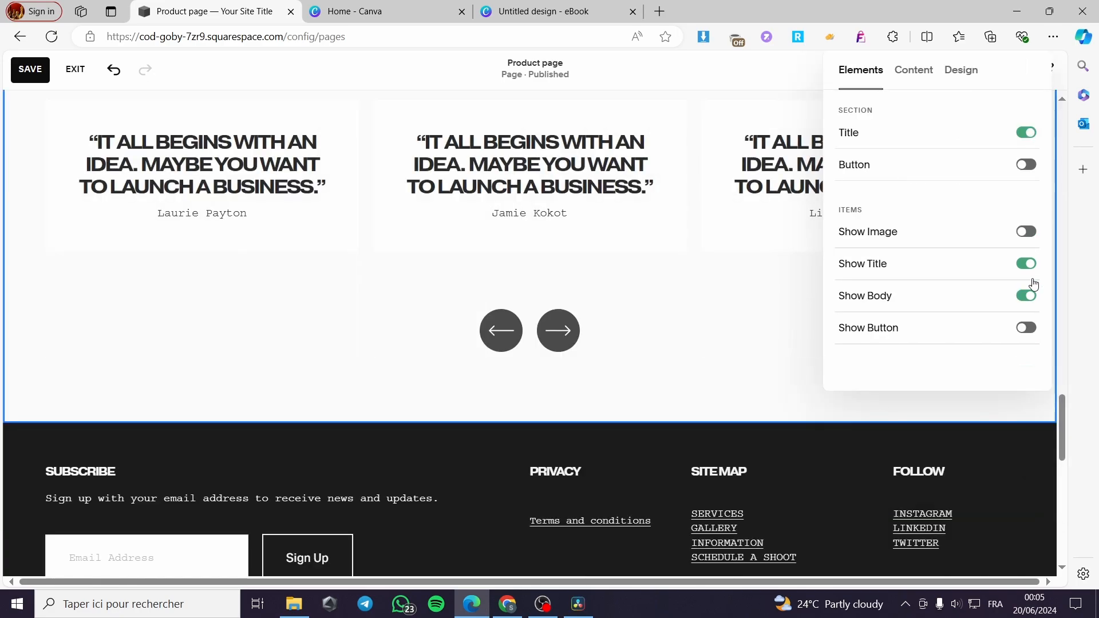
left_click(1029, 235)
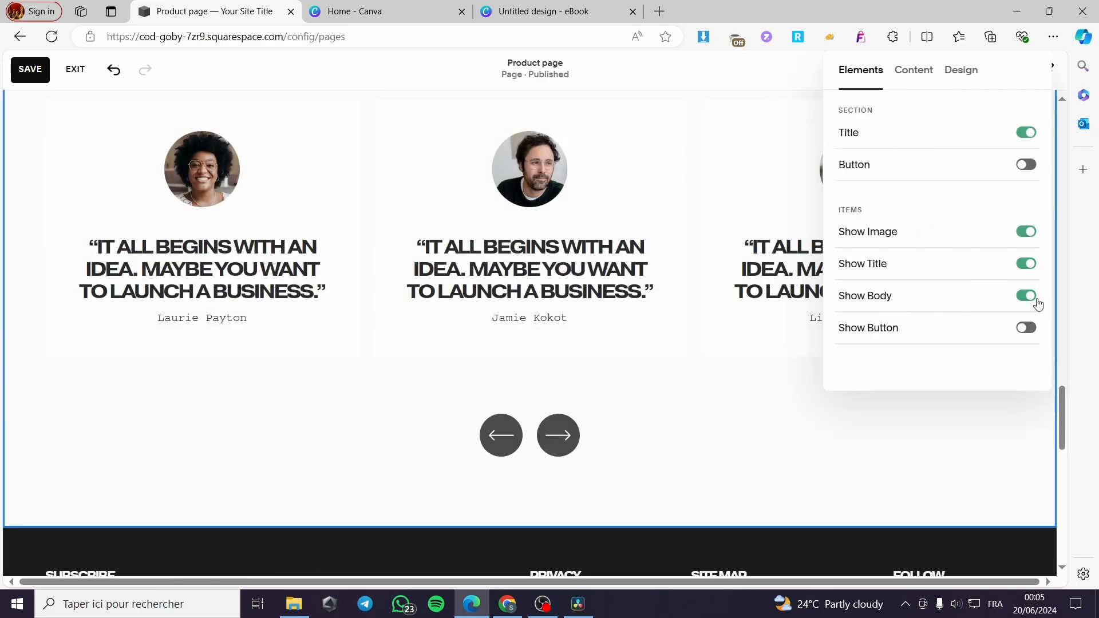
left_click(1024, 266)
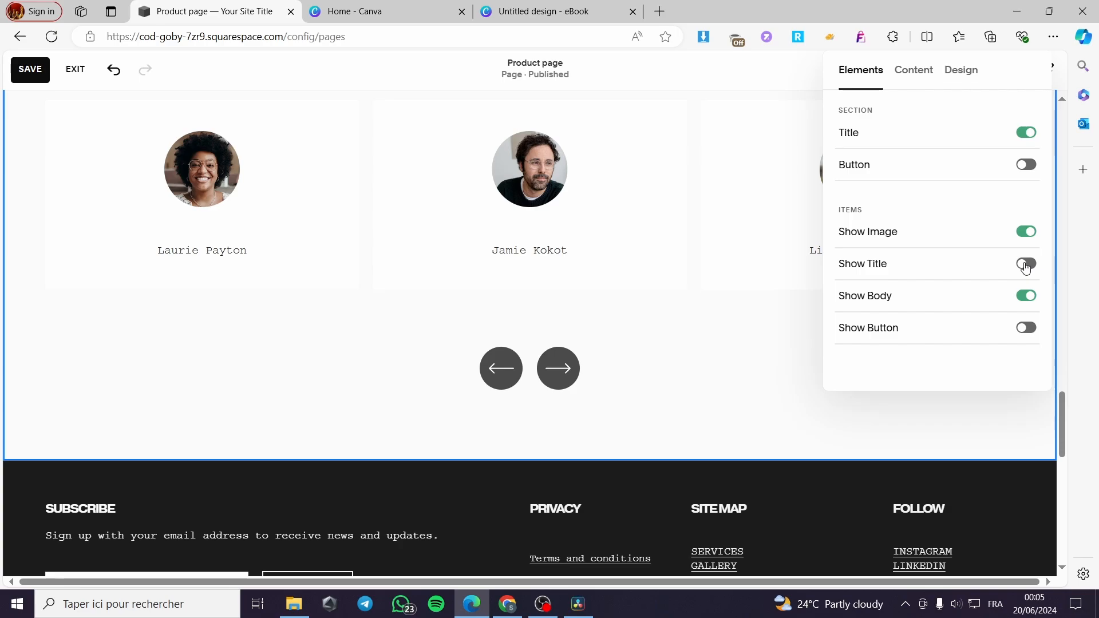
left_click(1025, 266)
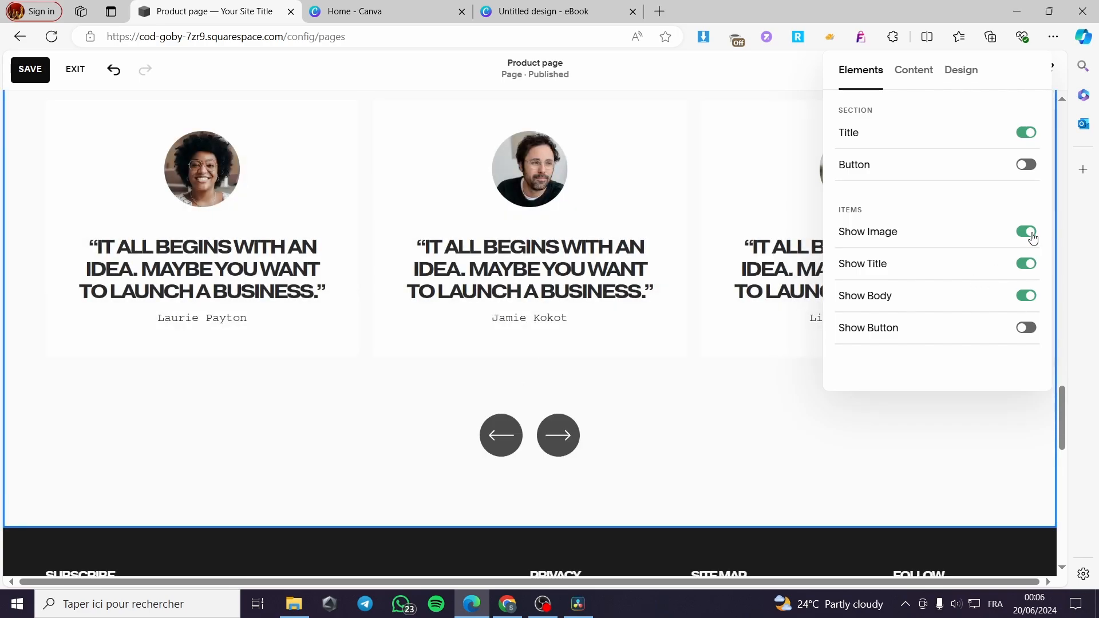
left_click(1028, 330)
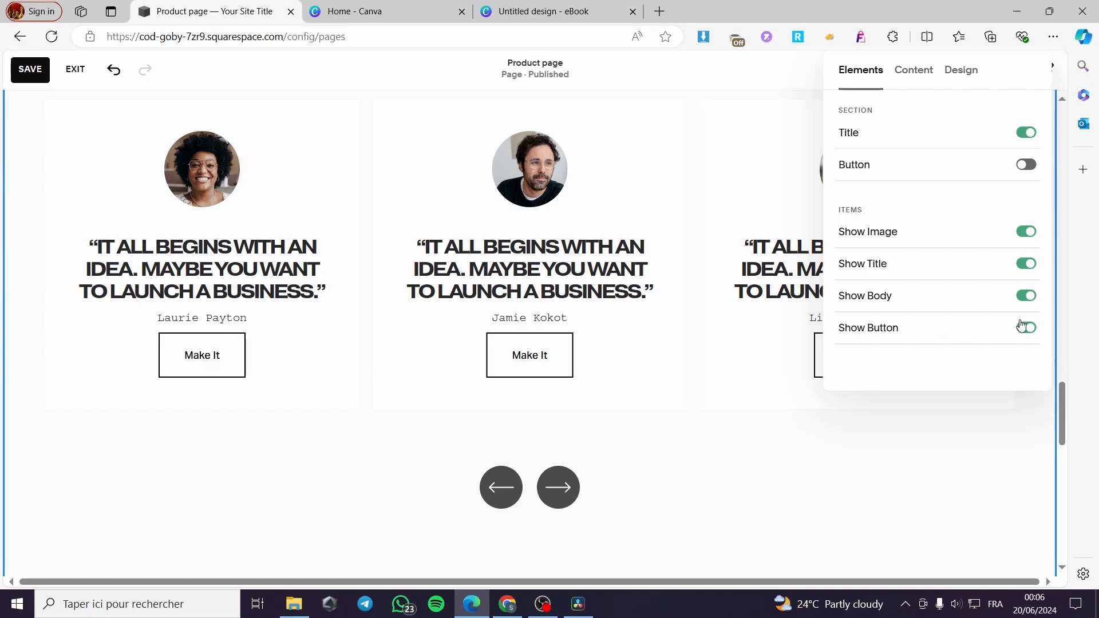
left_click(1027, 329)
- Add two new list items to the testimonials carousel
left_click(923, 71)
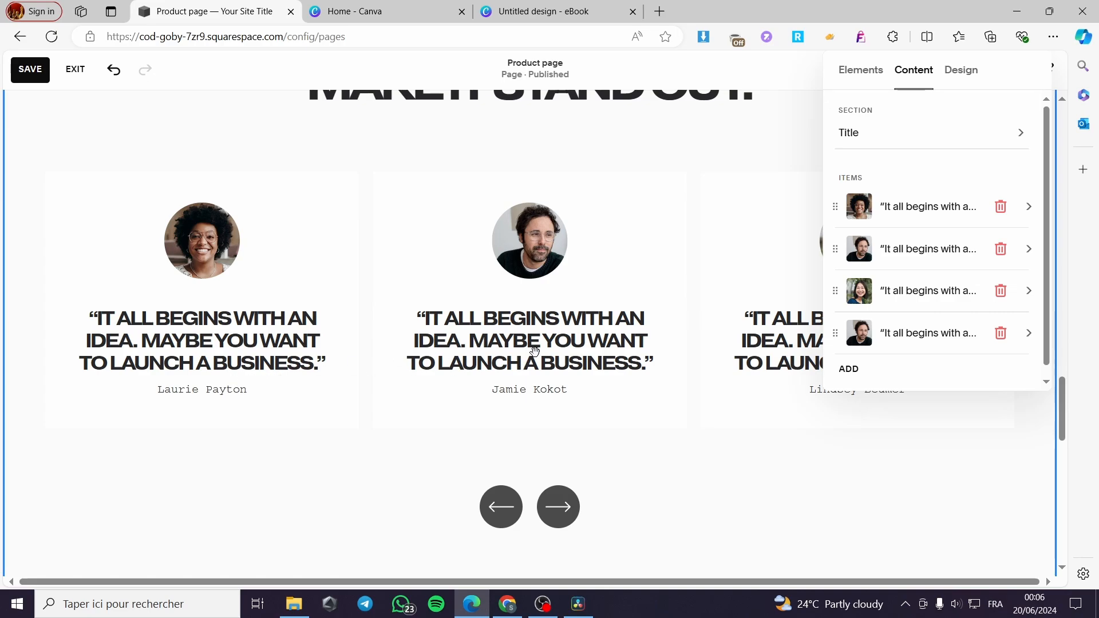
scroll(886, 341, "down", 1)
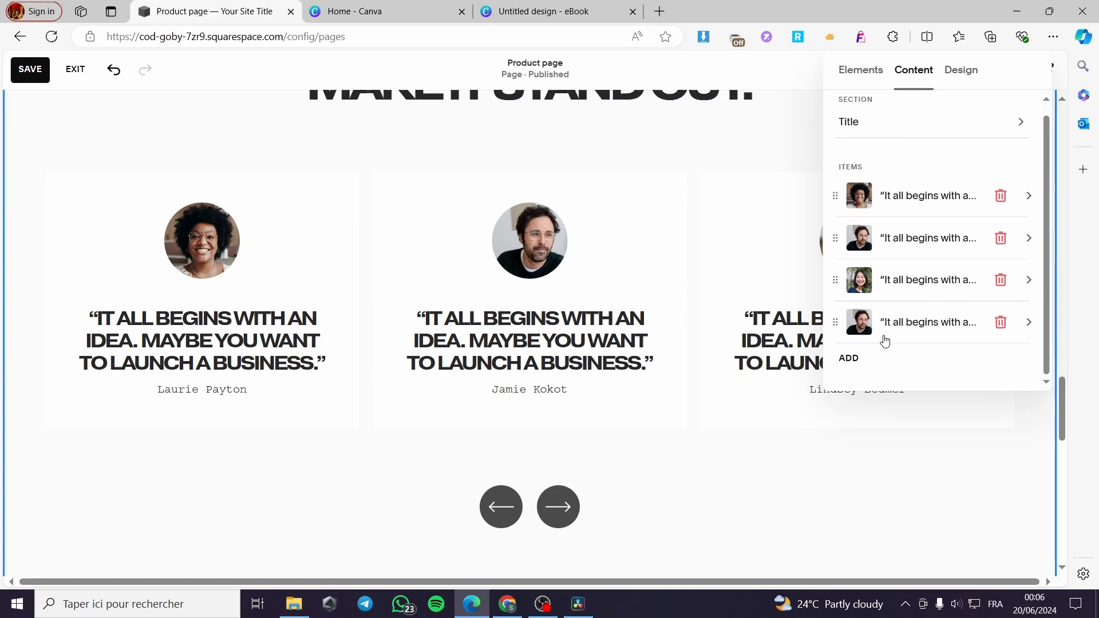
left_click(845, 359)
scroll(914, 369, "down", 3)
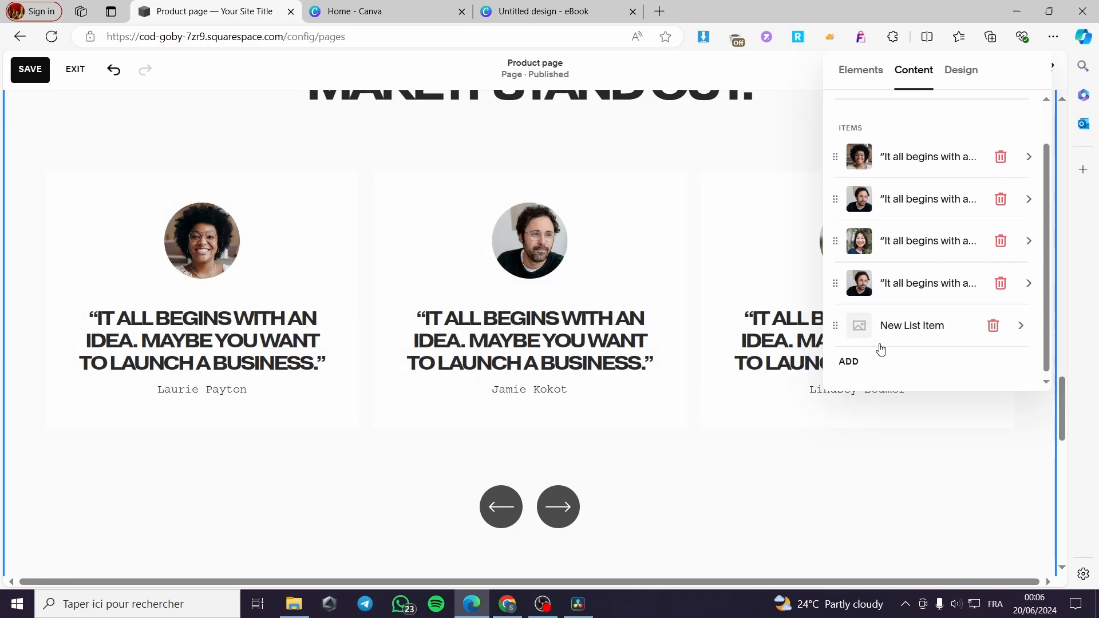
left_click(847, 359)
- Page through the testimonials carousel to check the existing quotes and the newly added items
scroll(814, 437, "down", 1)
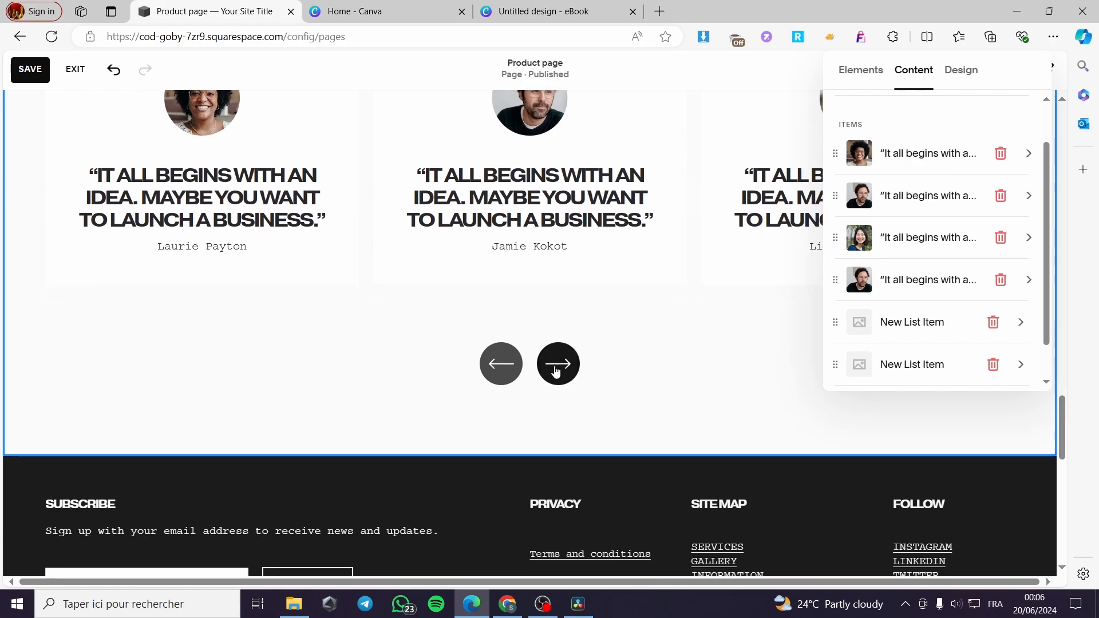
left_click(560, 366)
left_click(561, 371)
right_click(561, 371)
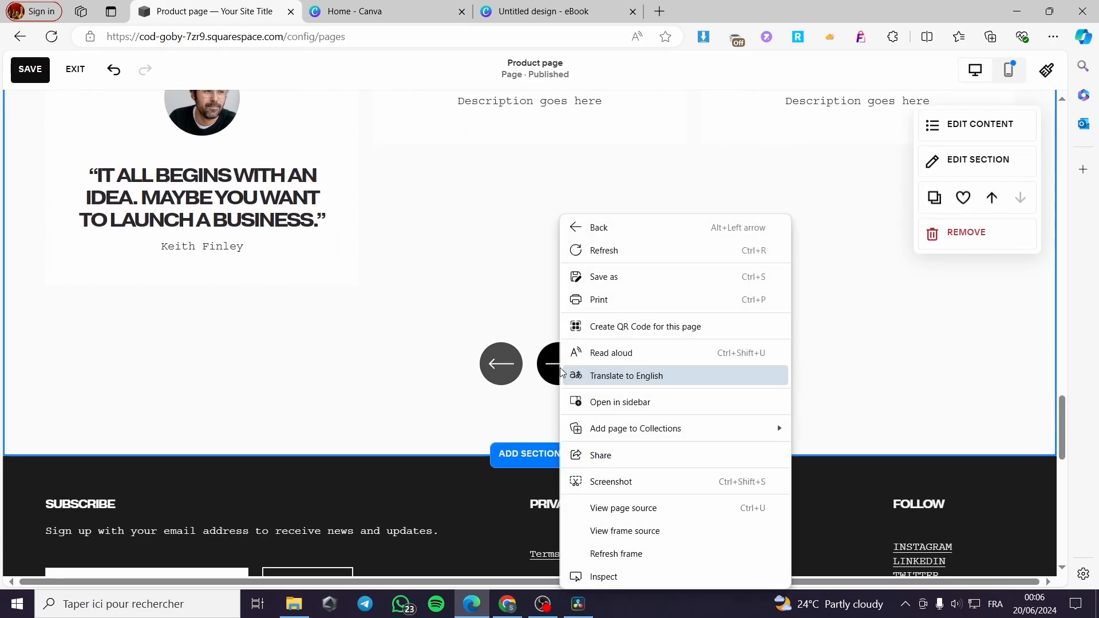
key("Escape")
scroll(474, 316, "up", 4)
scroll(429, 399, "down", 3)
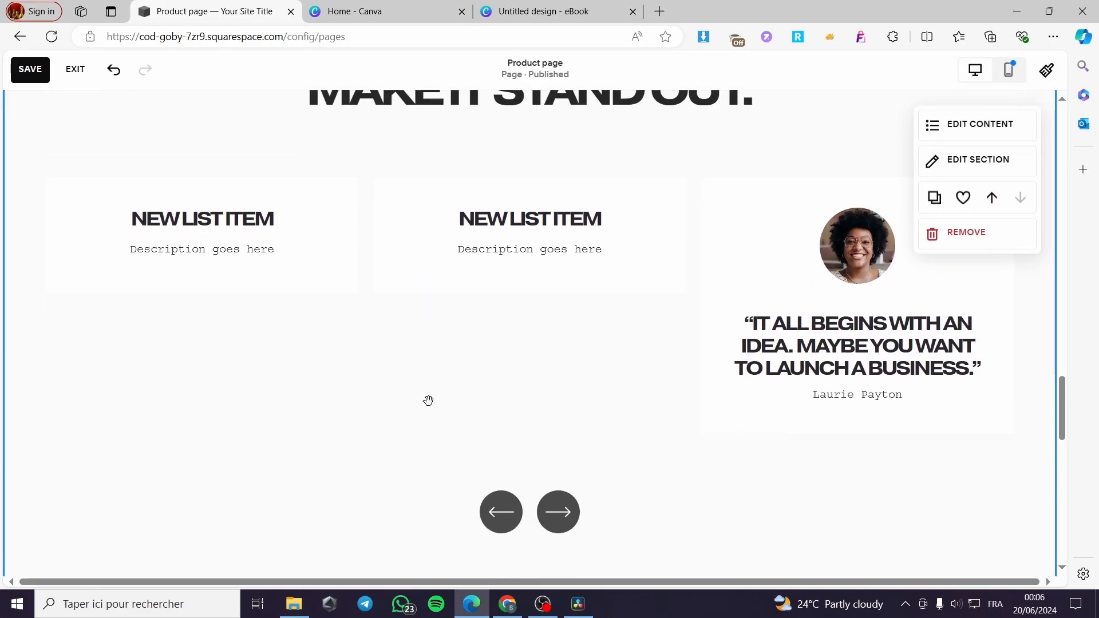
left_click(492, 438)
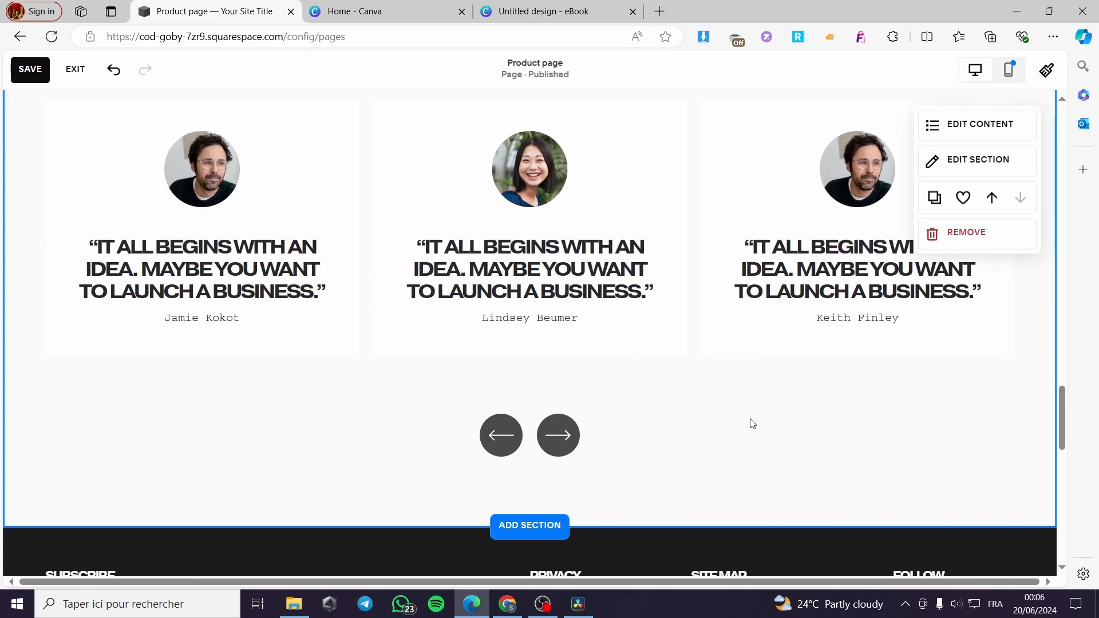
- Move the newsletter image in the intro section at the start of the page slightly to the left
scroll(632, 414, "up", 15)
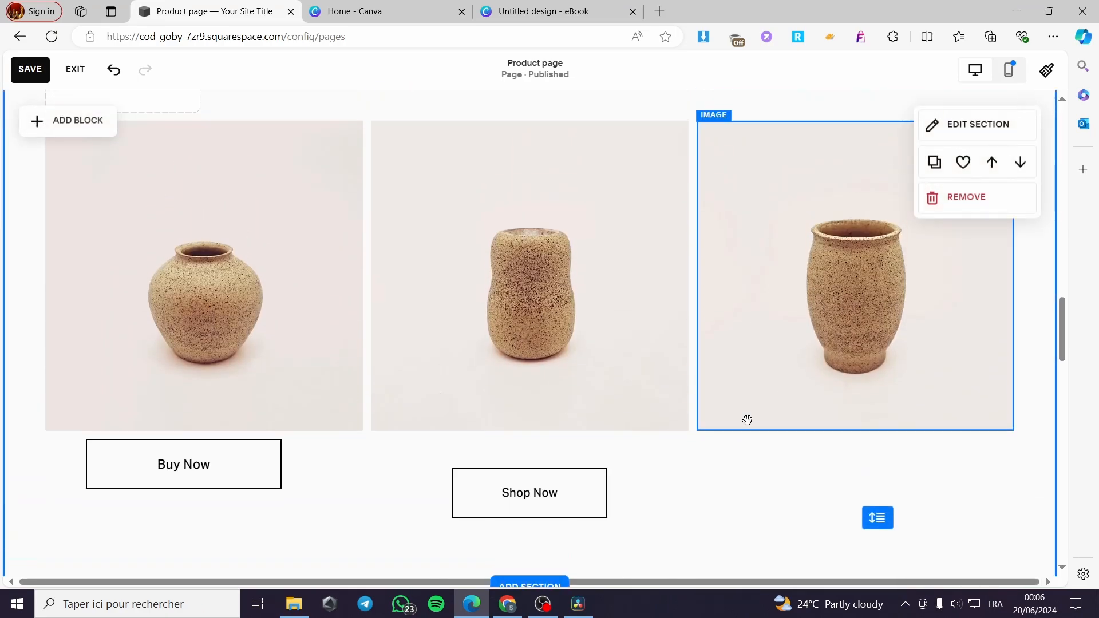
scroll(687, 408, "up", 12)
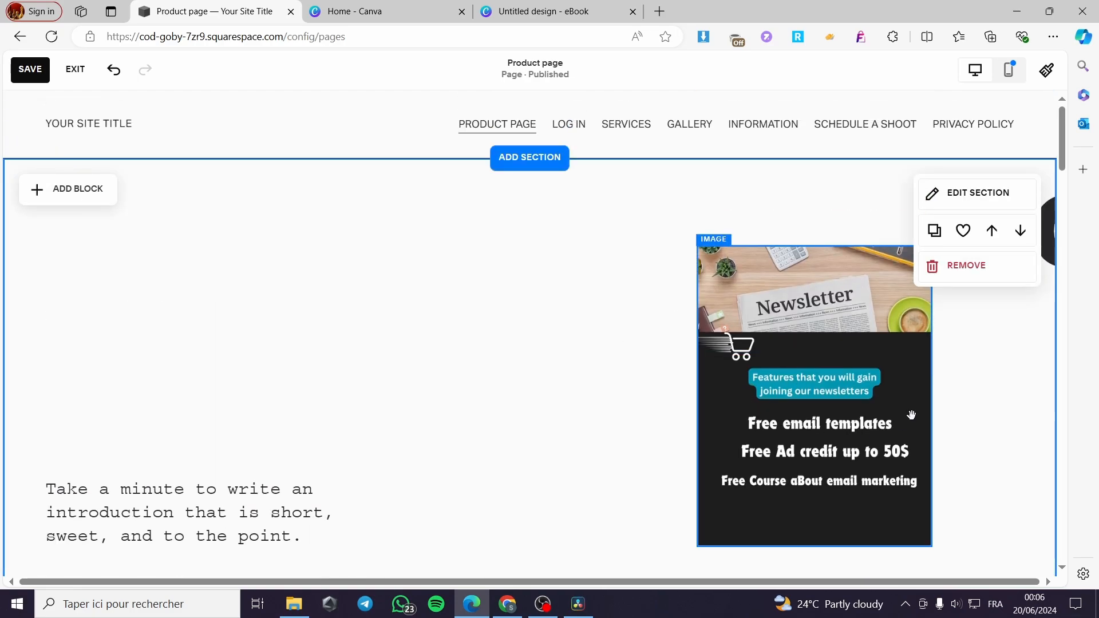
mouse_move(910, 403)
left_mouse_down()
mouse_move(714, 399)
mouse_move(888, 401)
left_mouse_up()
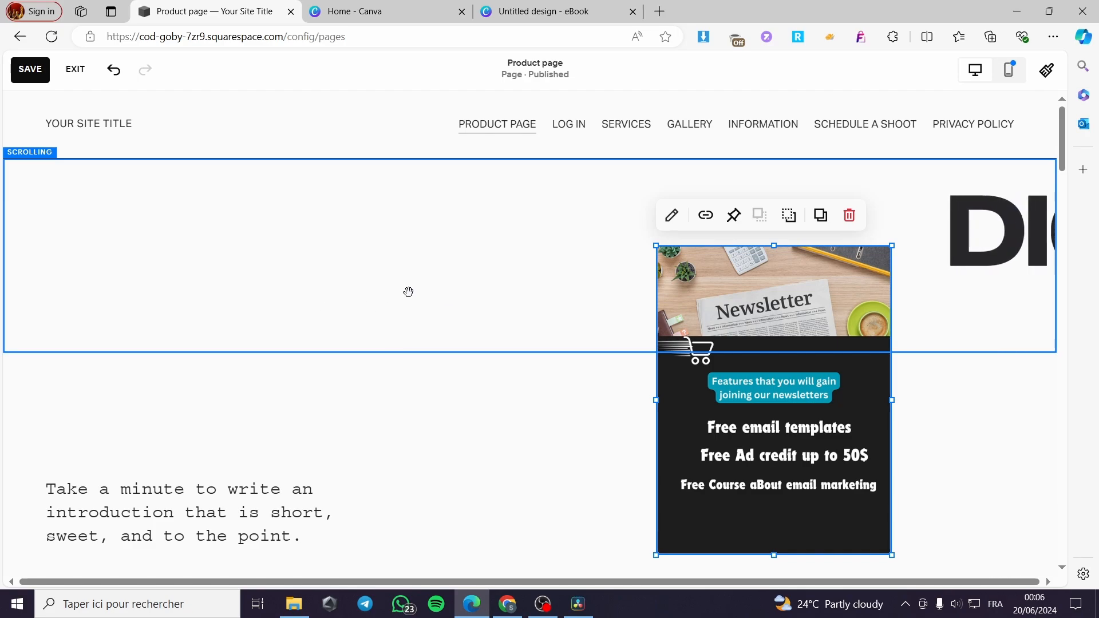
left_click(400, 407)
- Add a Social Links block to the intro section, between the introduction text and the newsletter image
left_click(79, 195)
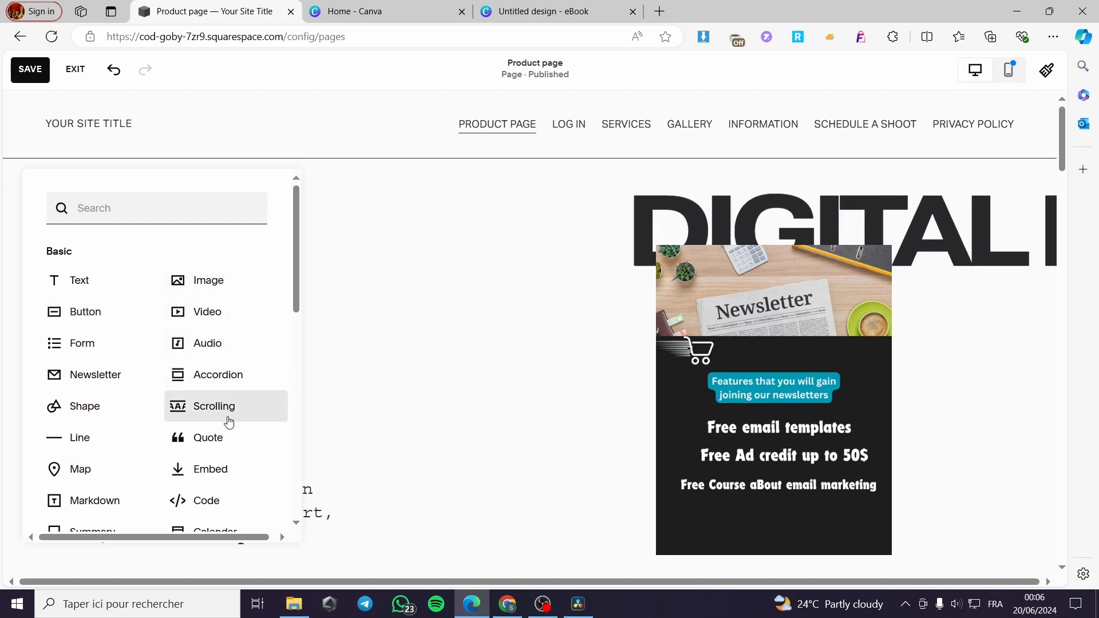
scroll(111, 474, "down", 1)
scroll(263, 454, "down", 1)
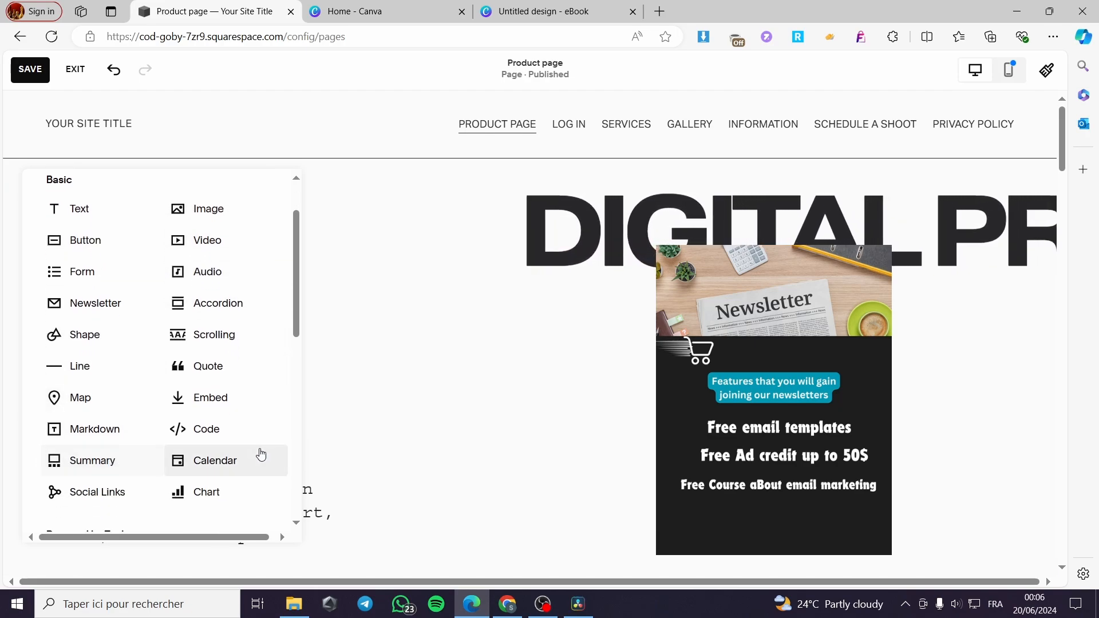
scroll(208, 452, "down", 2)
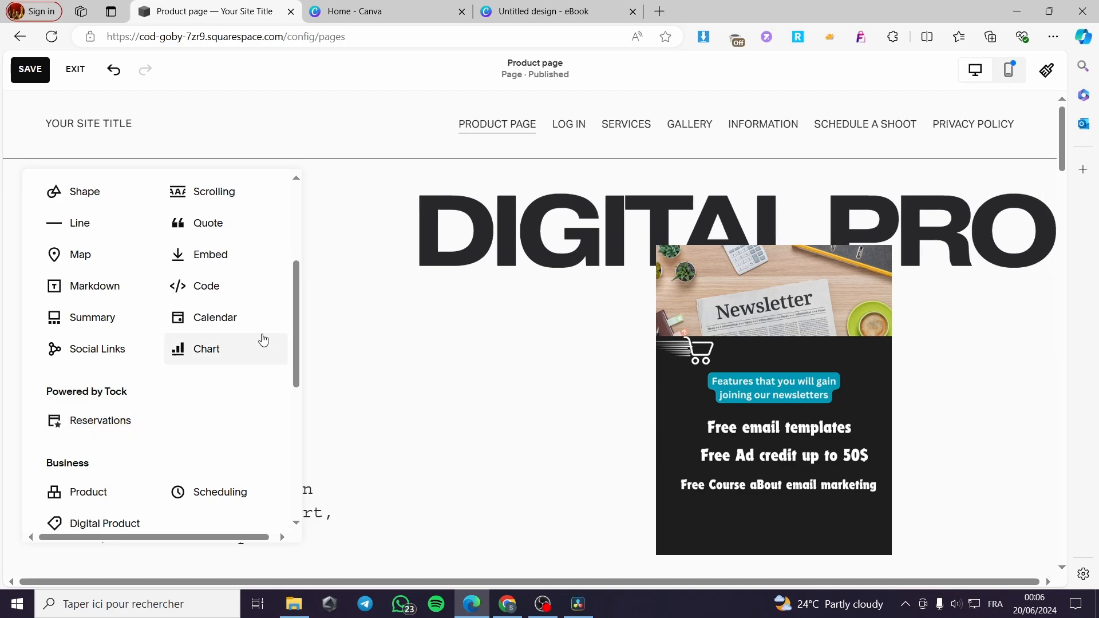
scroll(115, 356, "down", 3)
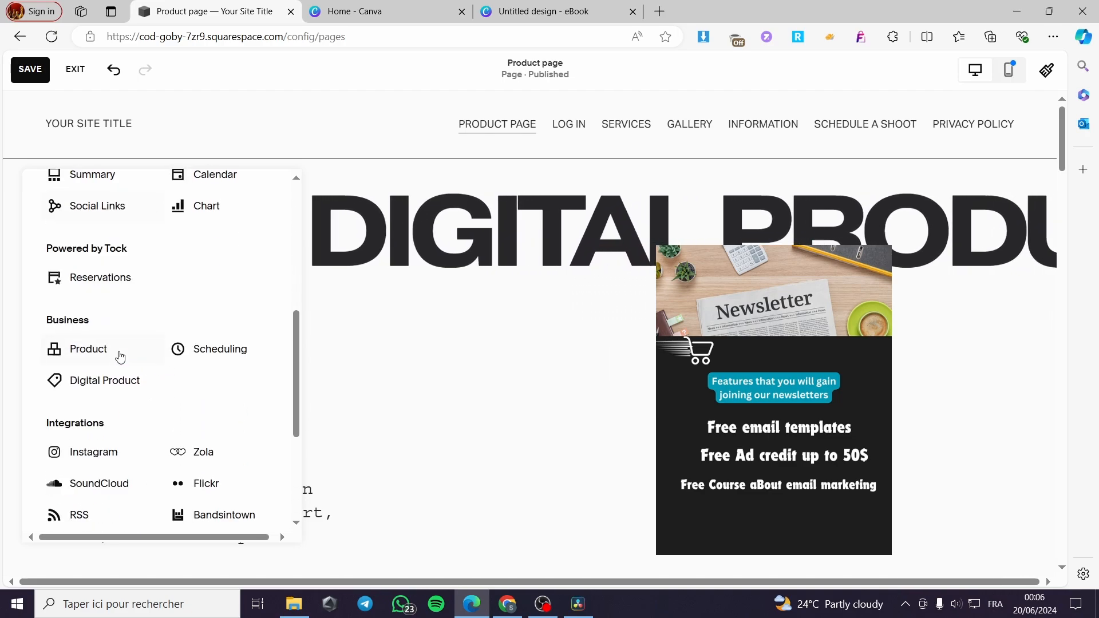
scroll(117, 395, "up", 3)
left_click(98, 349)
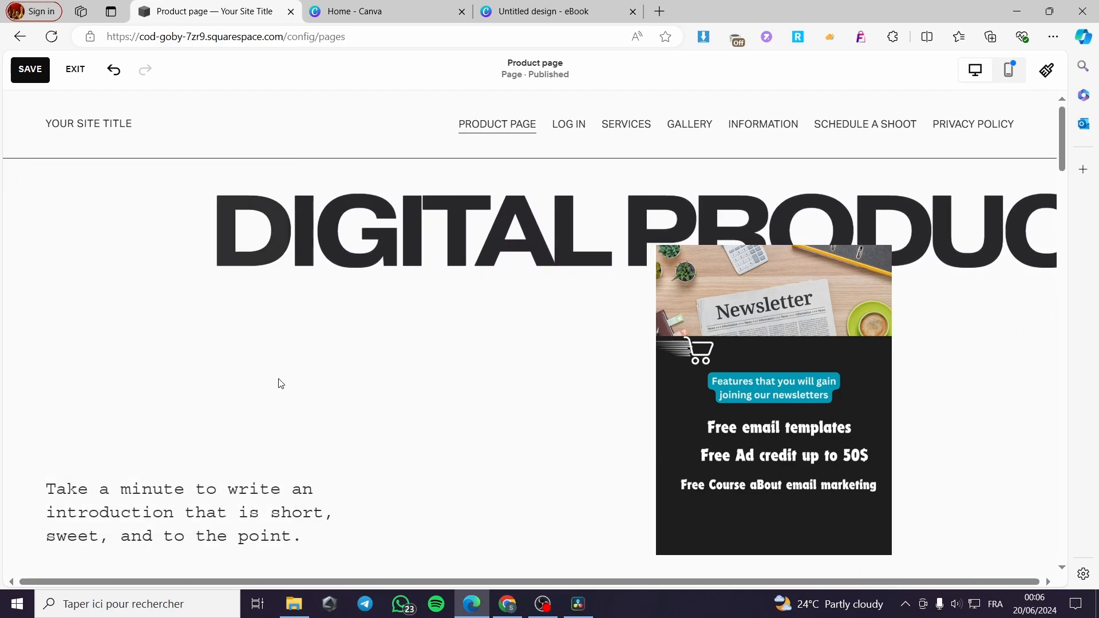
left_click_drag(137, 171, 538, 538)
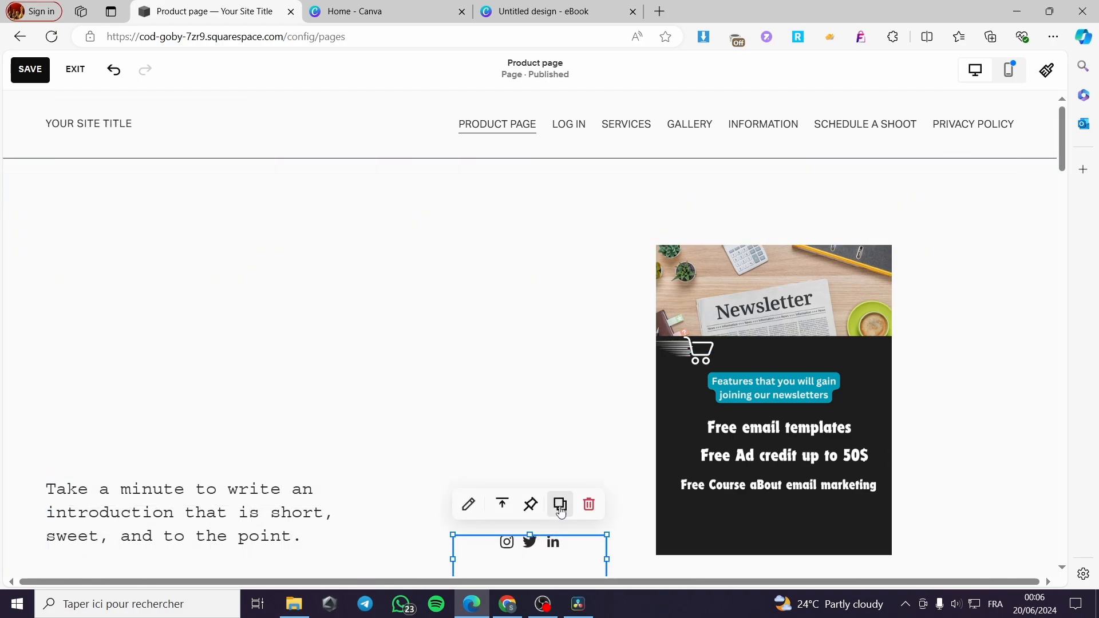
- Open the content settings of the Social Links block in the intro section and start a blank social link entry
left_click(598, 413)
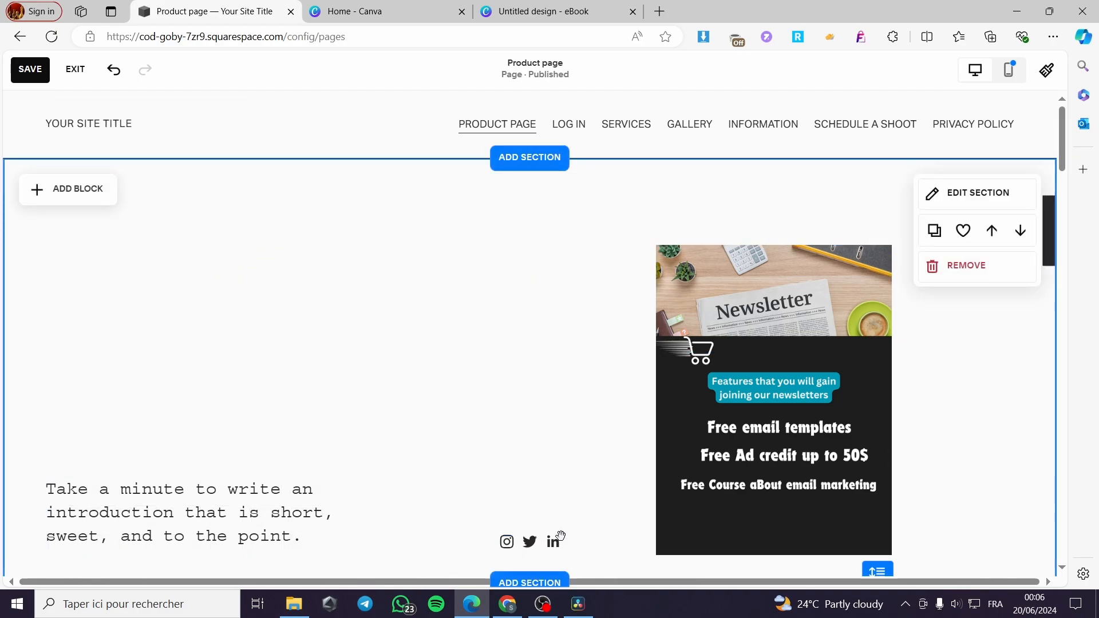
left_click(516, 543)
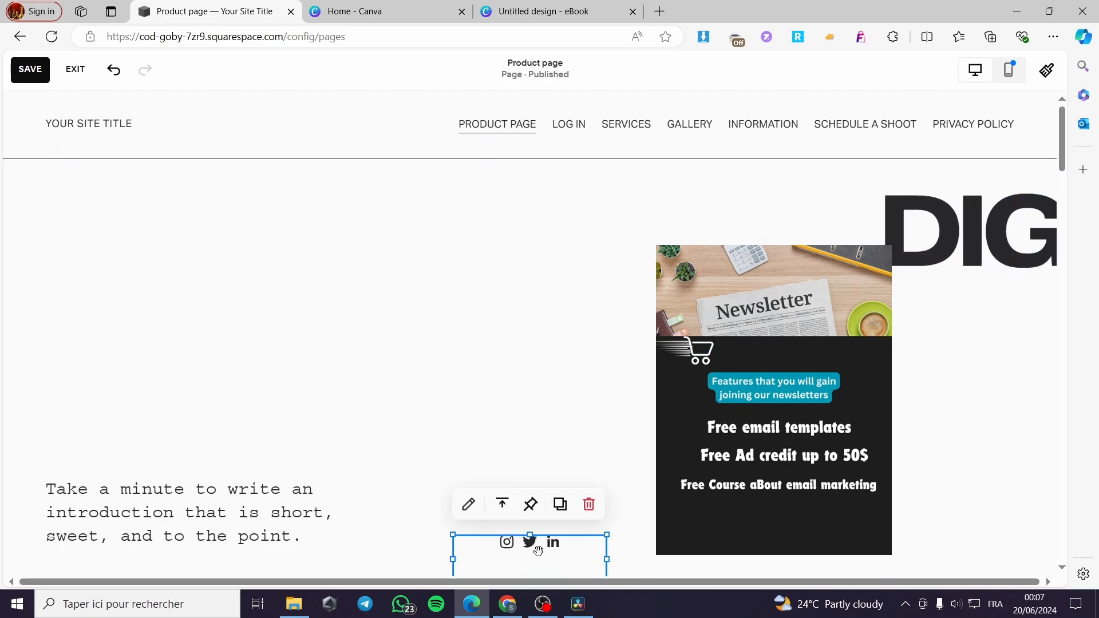
left_click(594, 414)
left_click(559, 545)
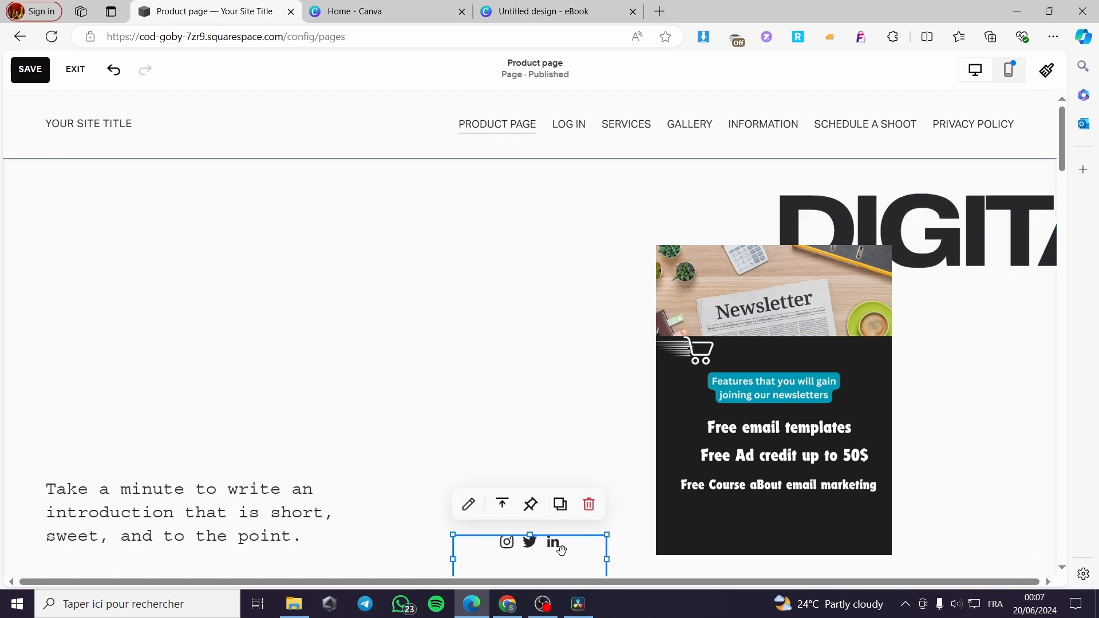
scroll(572, 504, "down", 4)
left_click(469, 289)
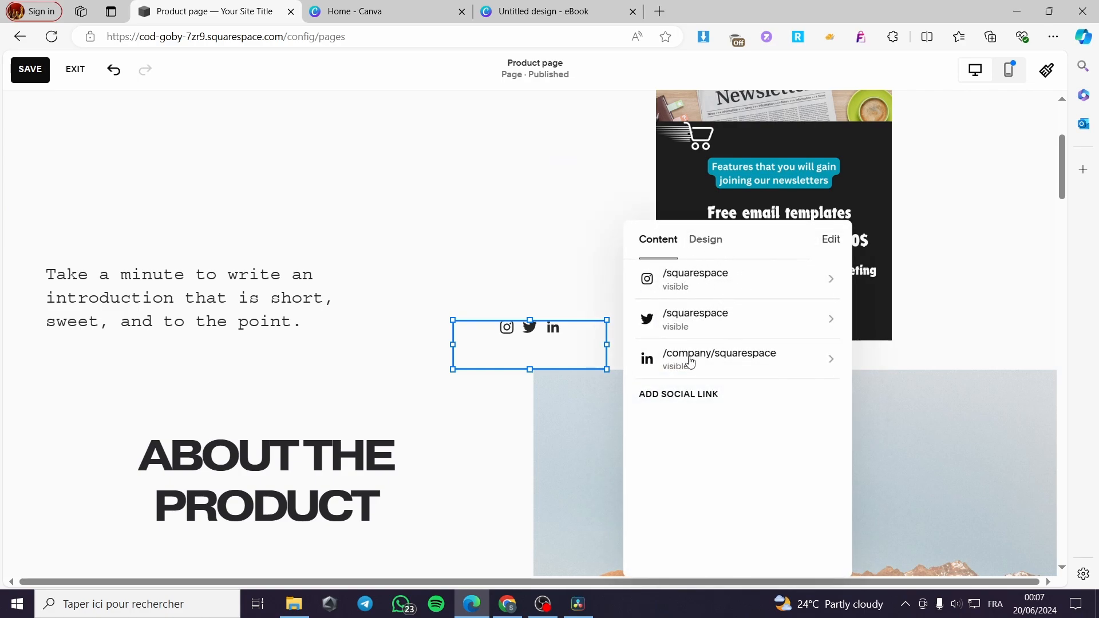
left_click(688, 400)
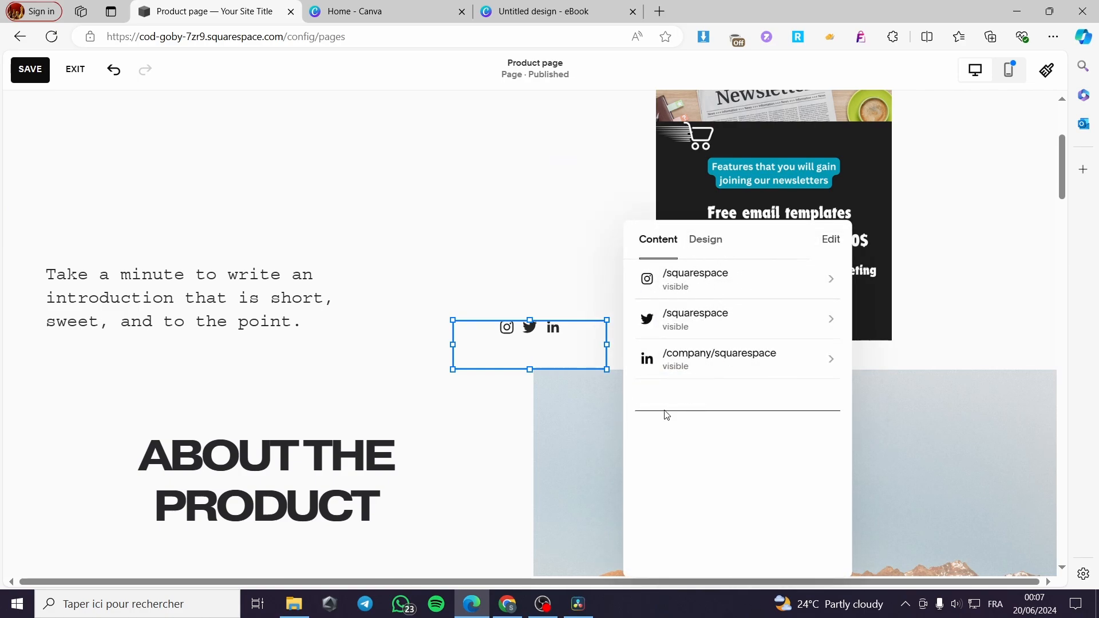
- Give the icons in the Social Links block a circular border, comparing it with the square and rounded-square styles
left_click(705, 239)
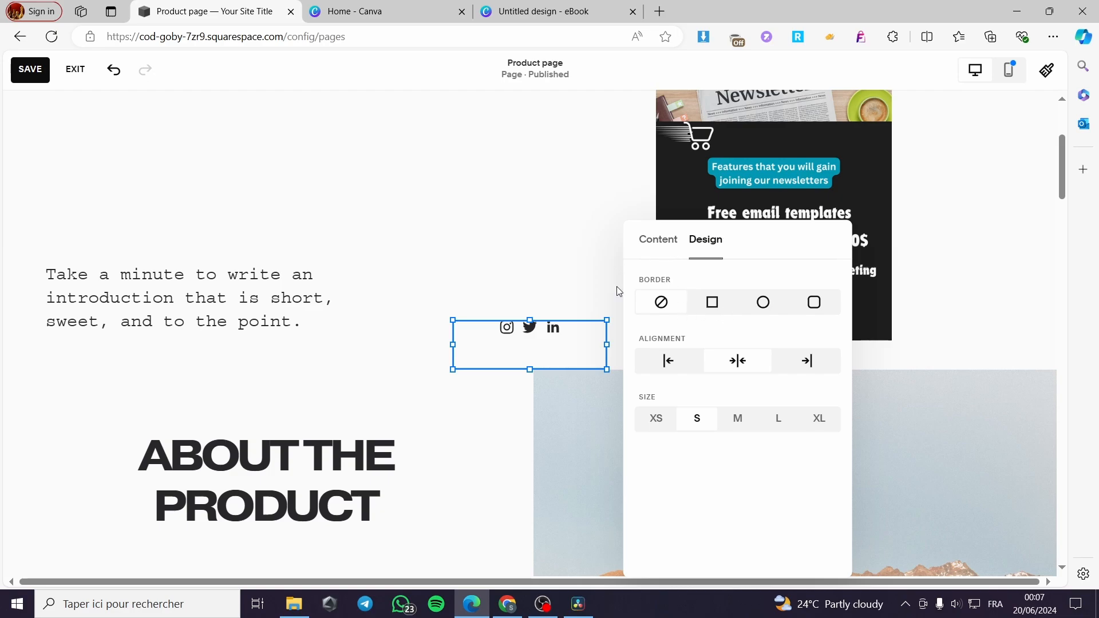
left_click(712, 303)
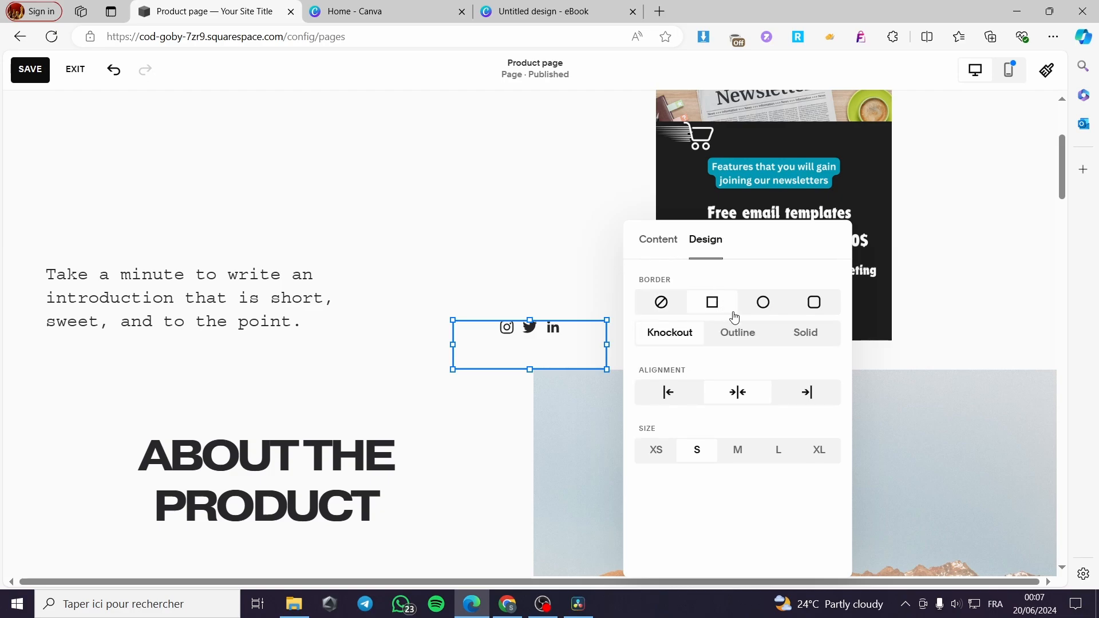
left_click(767, 309)
left_click(814, 307)
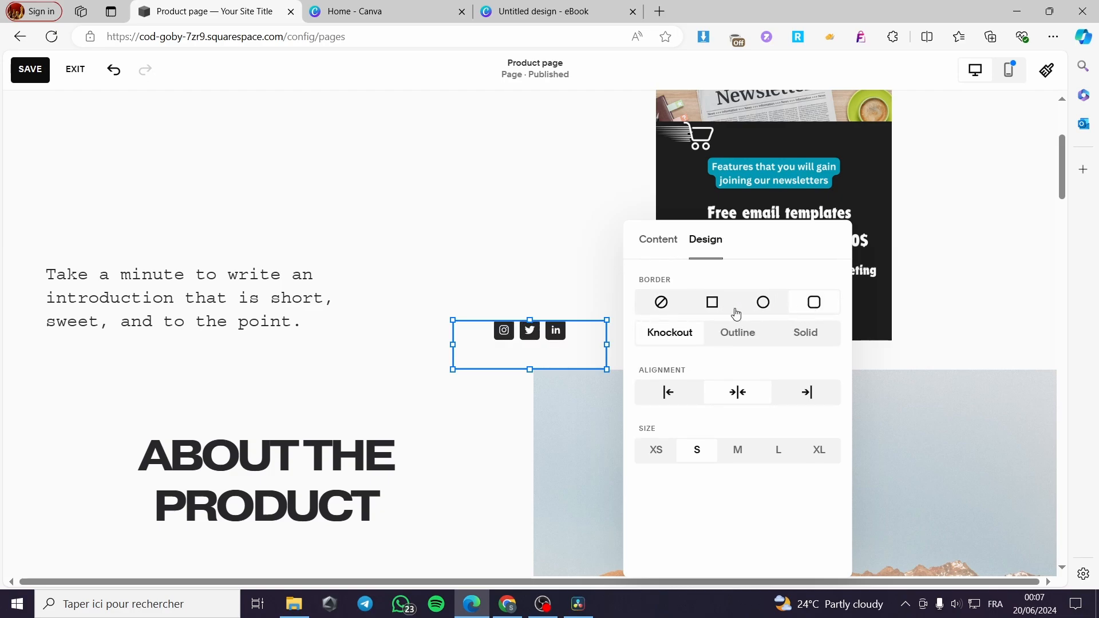
left_click(765, 301)
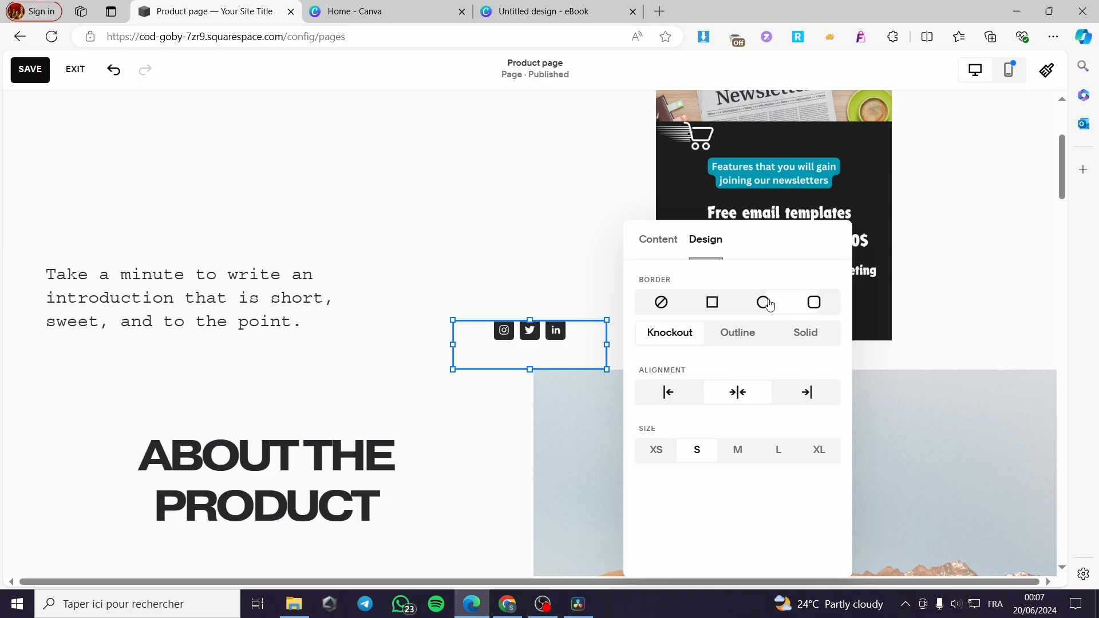
left_click(532, 239)
- Save the product page and exit its editing mode
left_click(30, 70)
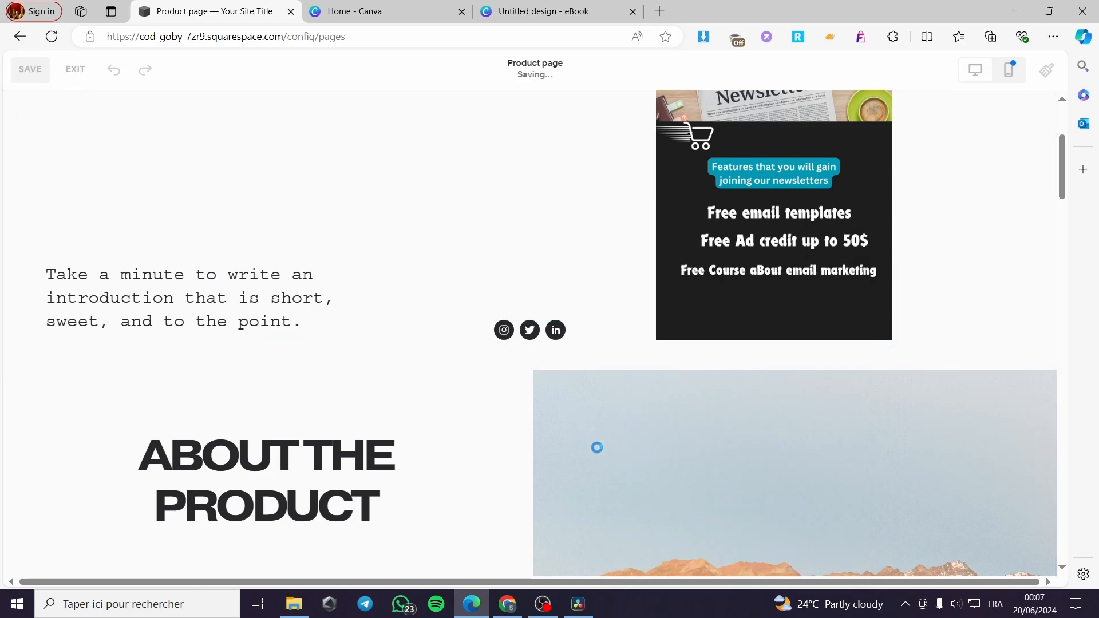
scroll(768, 405, "down", 7)
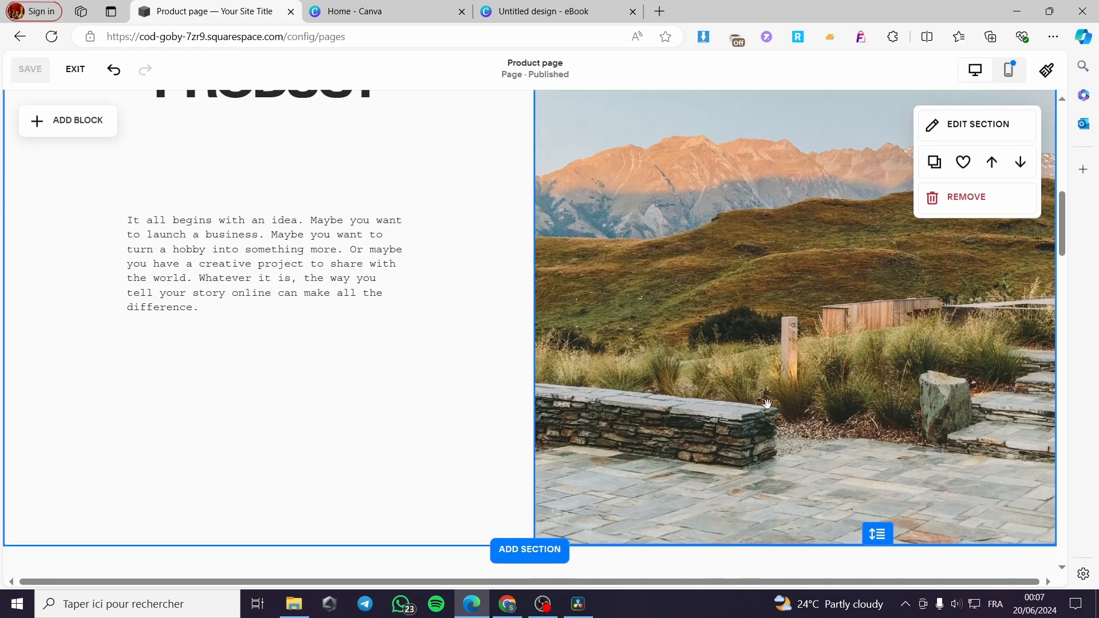
scroll(768, 404, "up", 10)
left_click(75, 69)
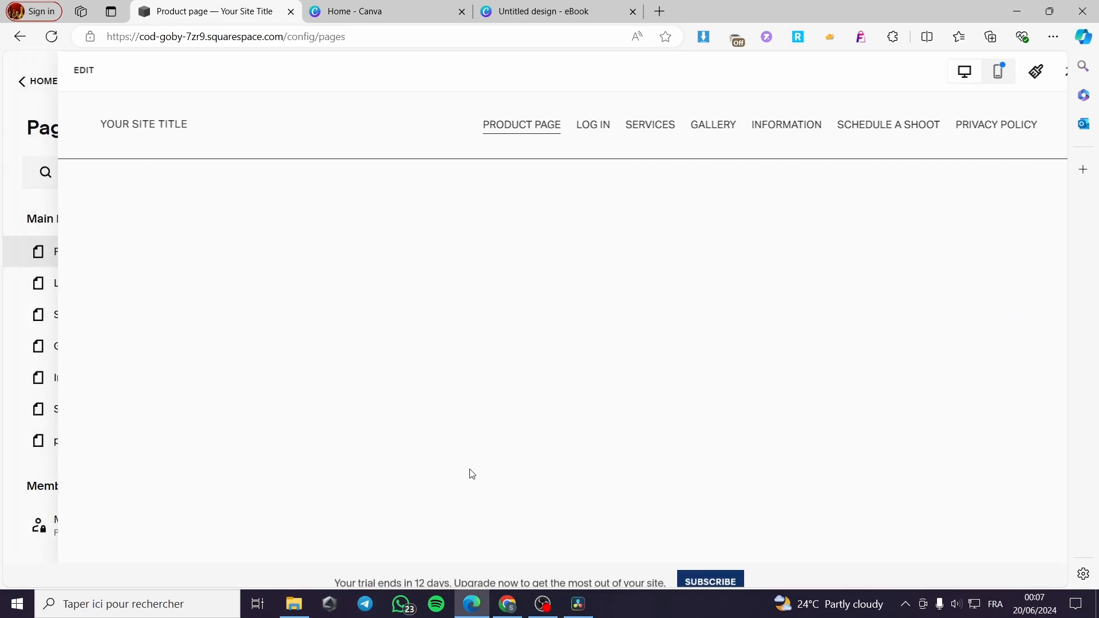
- Add a Store page to the Not Linked pages using the Store 2 layout
scroll(143, 444, "down", 5)
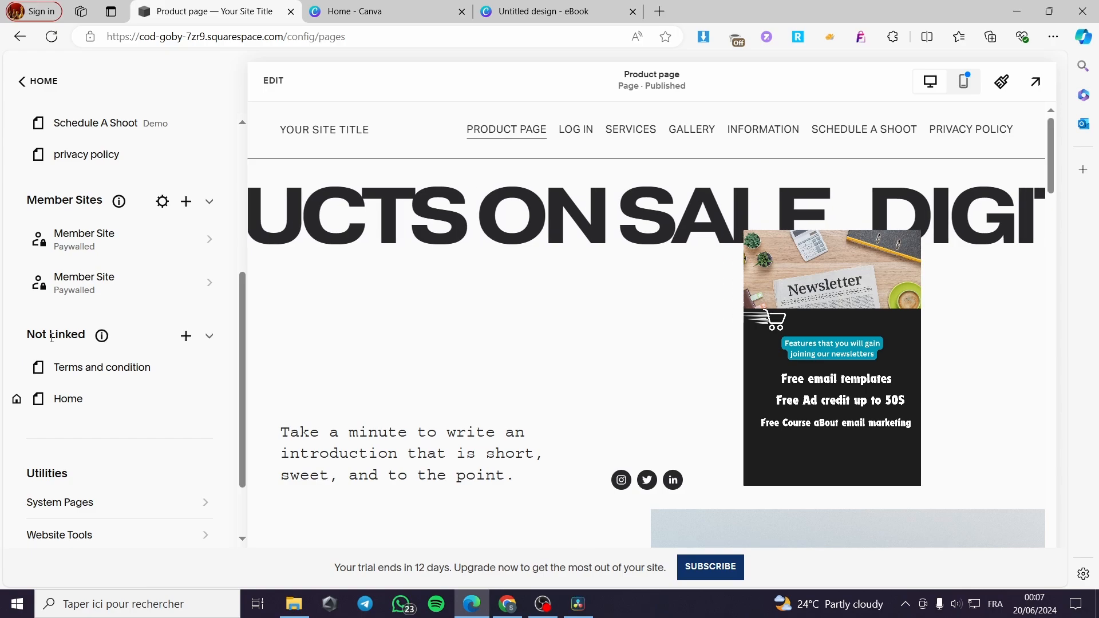
left_click(186, 337)
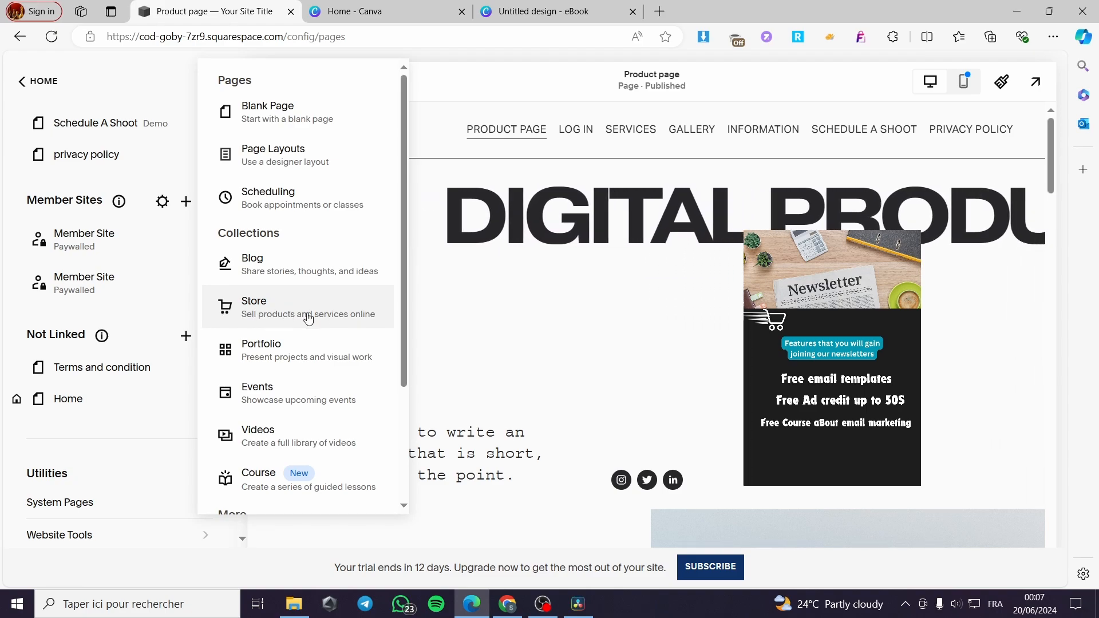
left_click(332, 314)
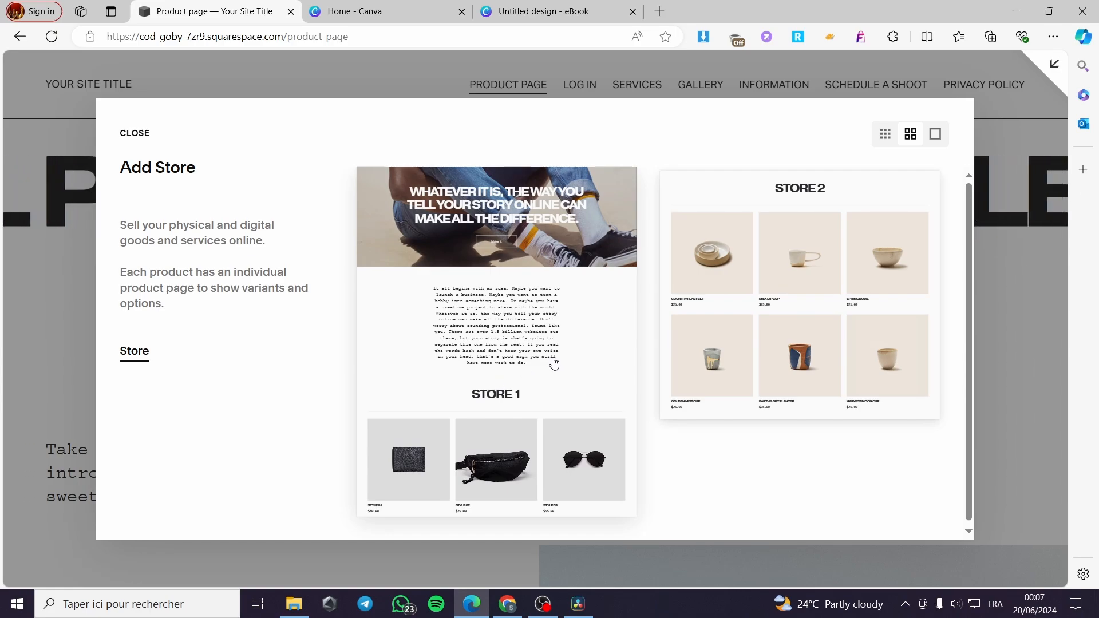
left_click(824, 331)
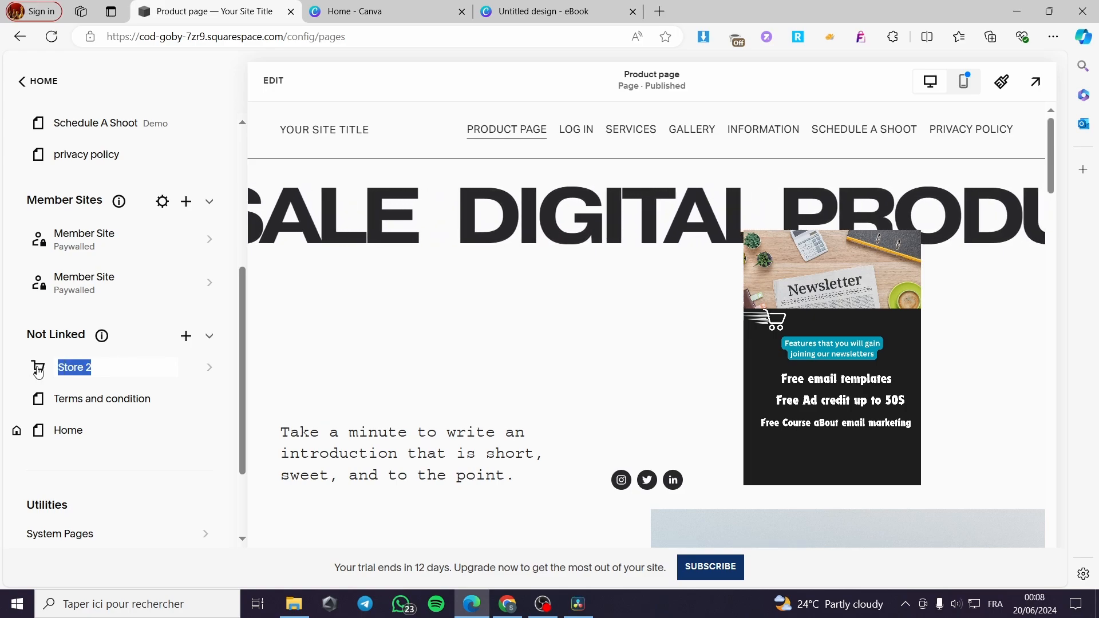
- Name the new store page "Jack's store"
type("Jacks")
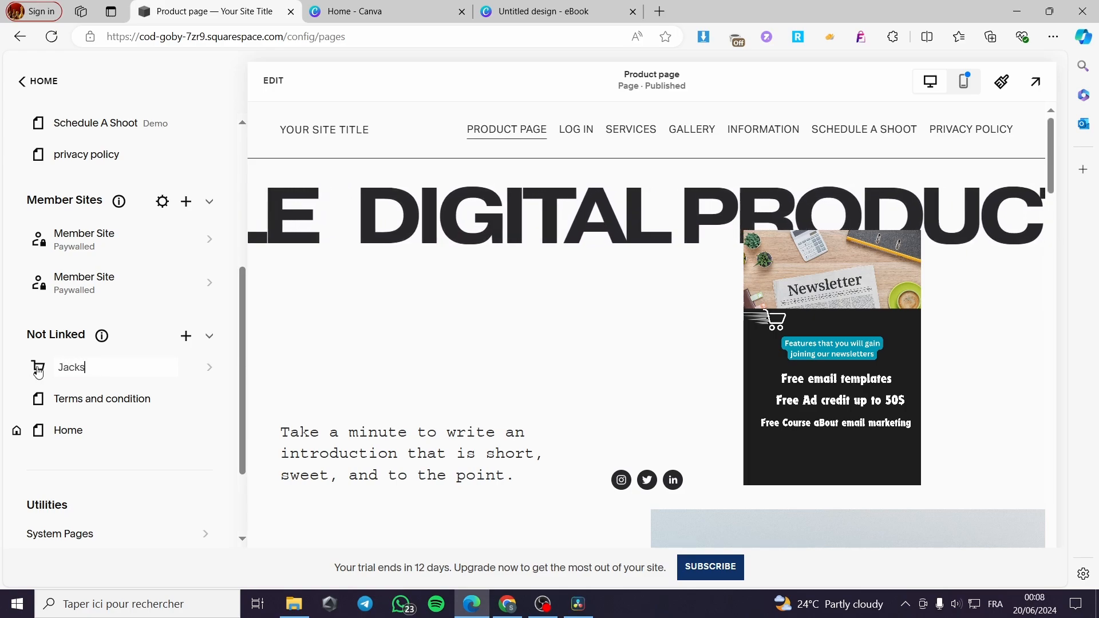
key("BackSpace")
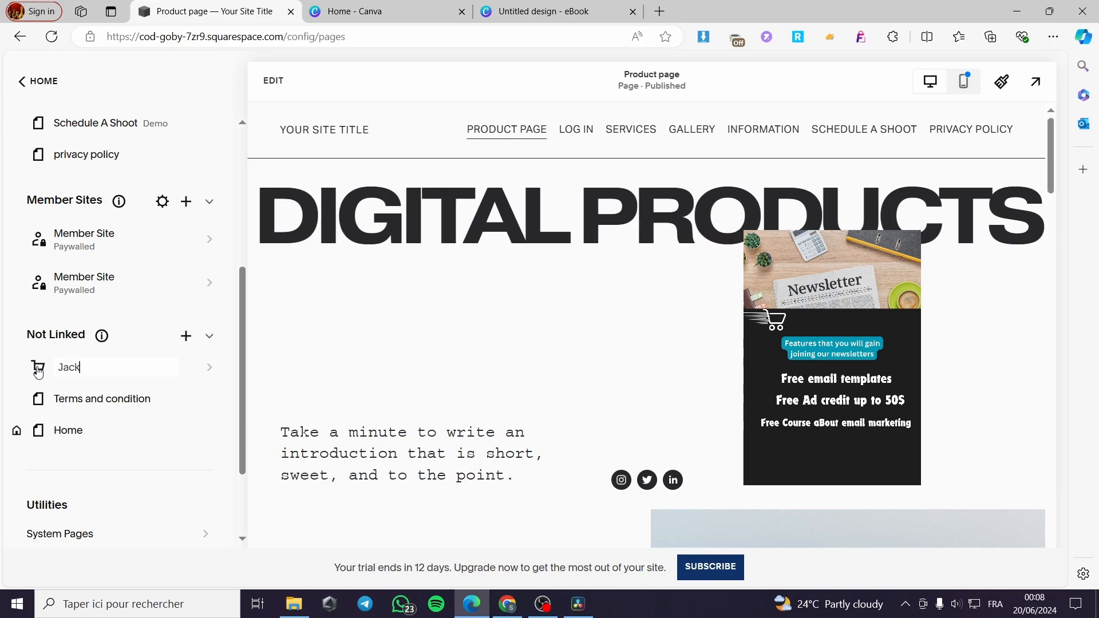
type("'s store")
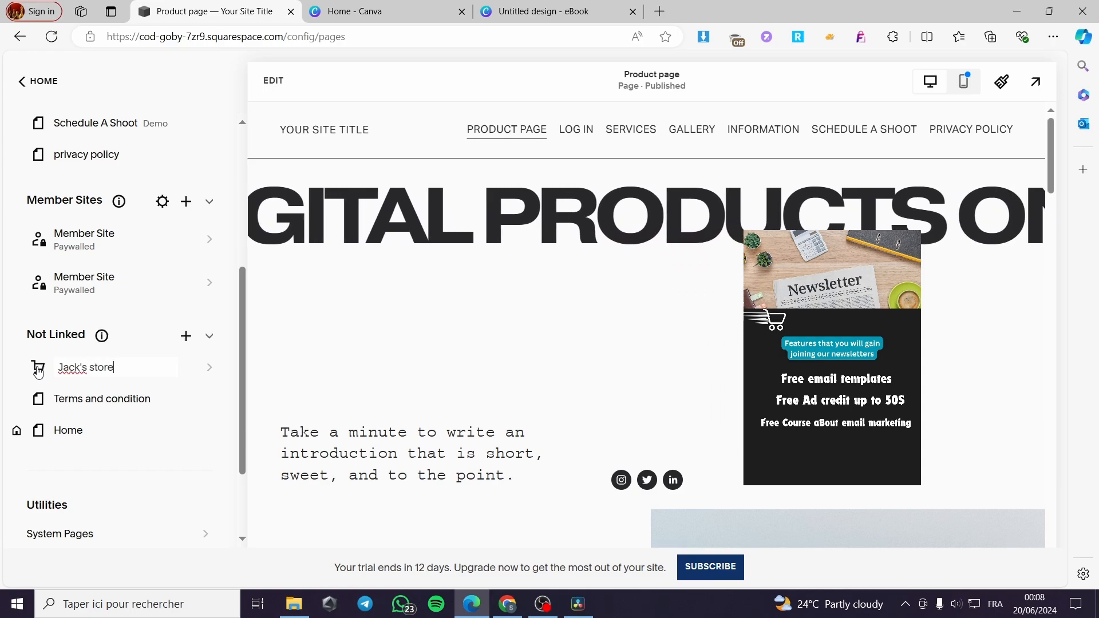
- Open the new store and view its Country Feast Set product page, closing the detail page layout selection
left_click(216, 367)
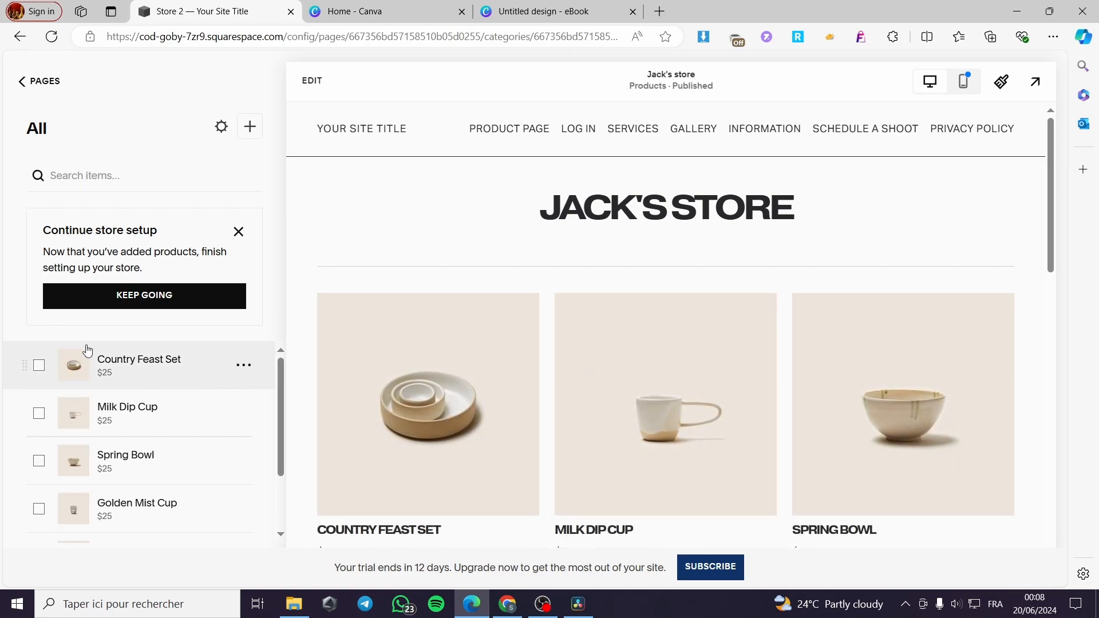
scroll(480, 280, "down", 3)
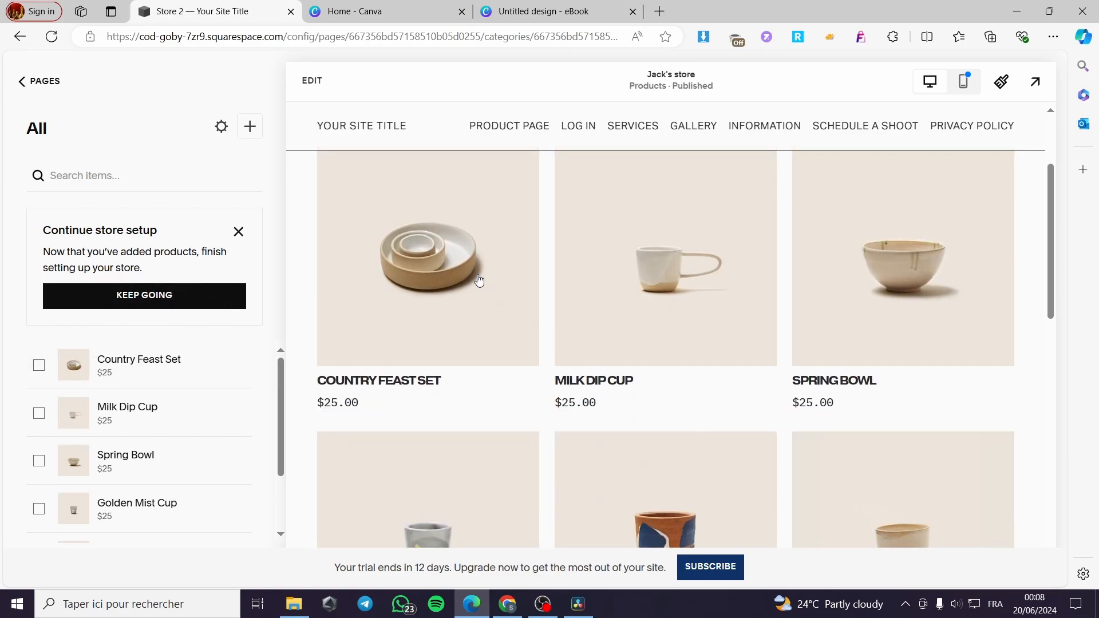
left_click(480, 281)
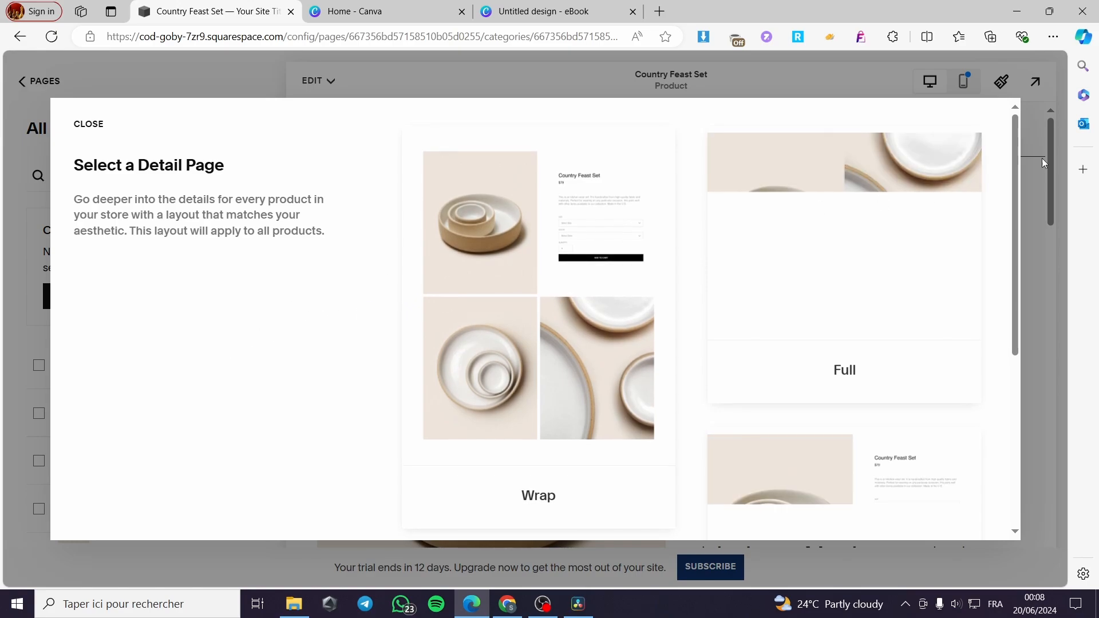
left_click(89, 124)
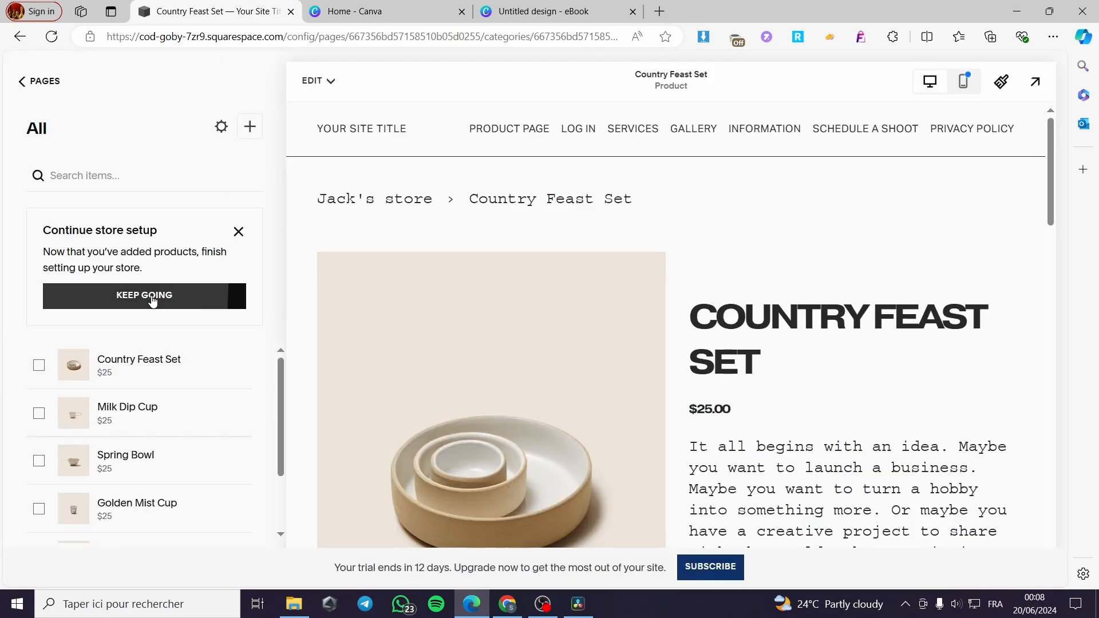
- Review the store's General, Categories, SEO, Social Image and Advanced settings, closing them without changes
left_click(229, 129)
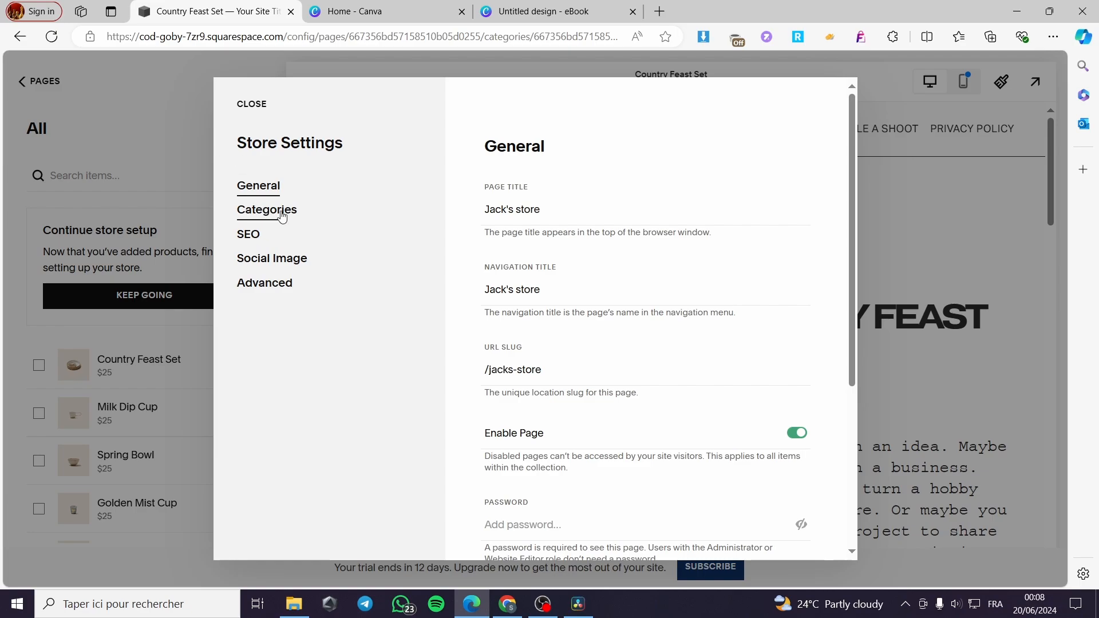
scroll(561, 189, "down", 4)
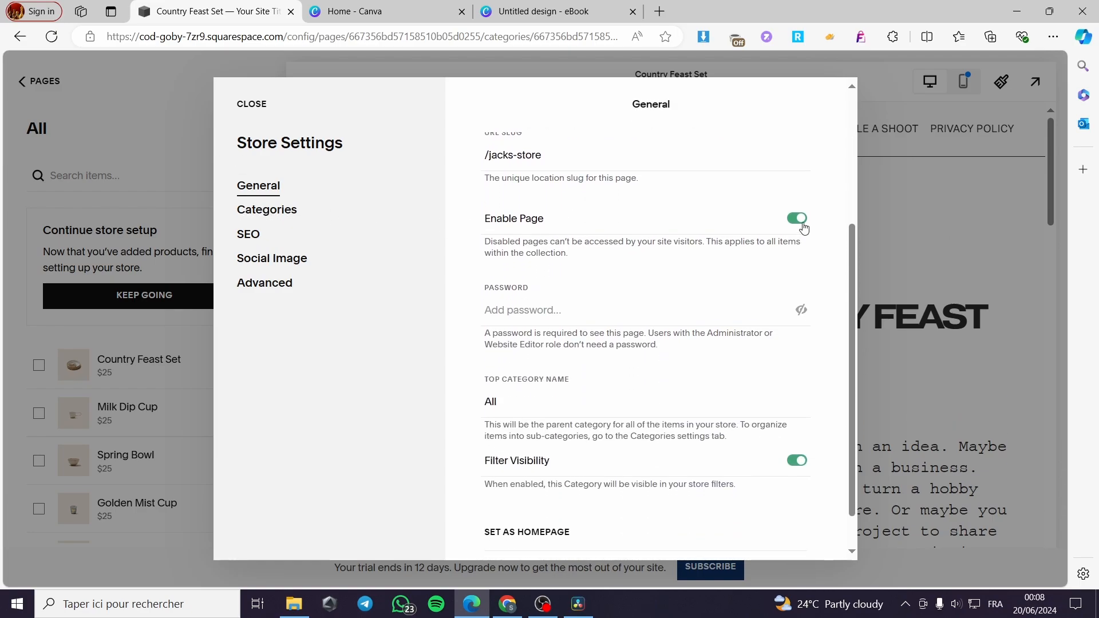
scroll(676, 389, "down", 1)
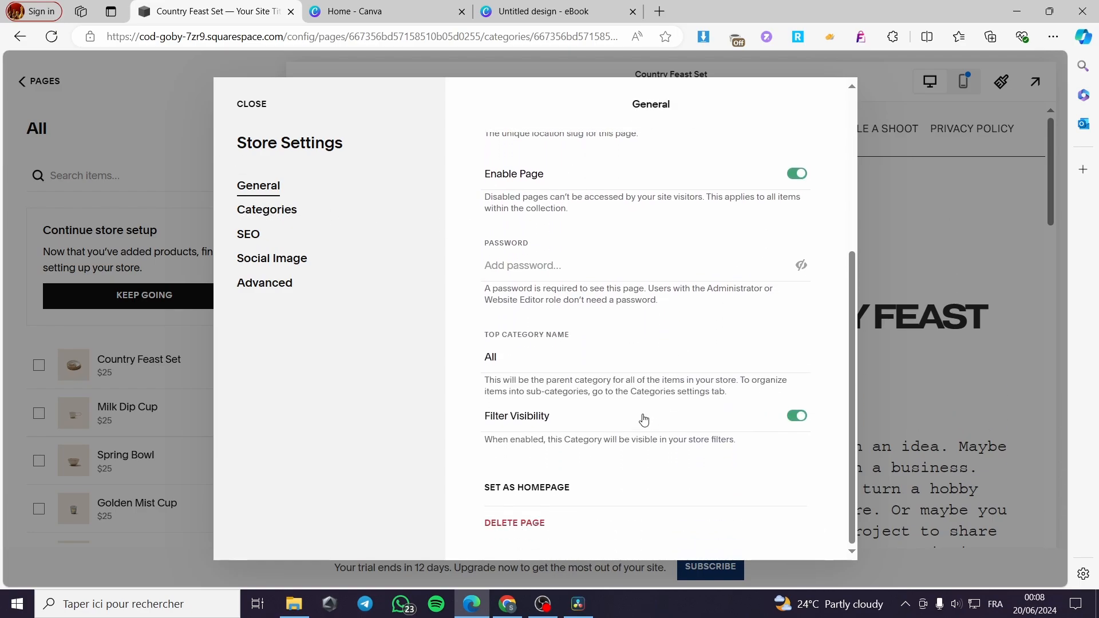
left_click(264, 212)
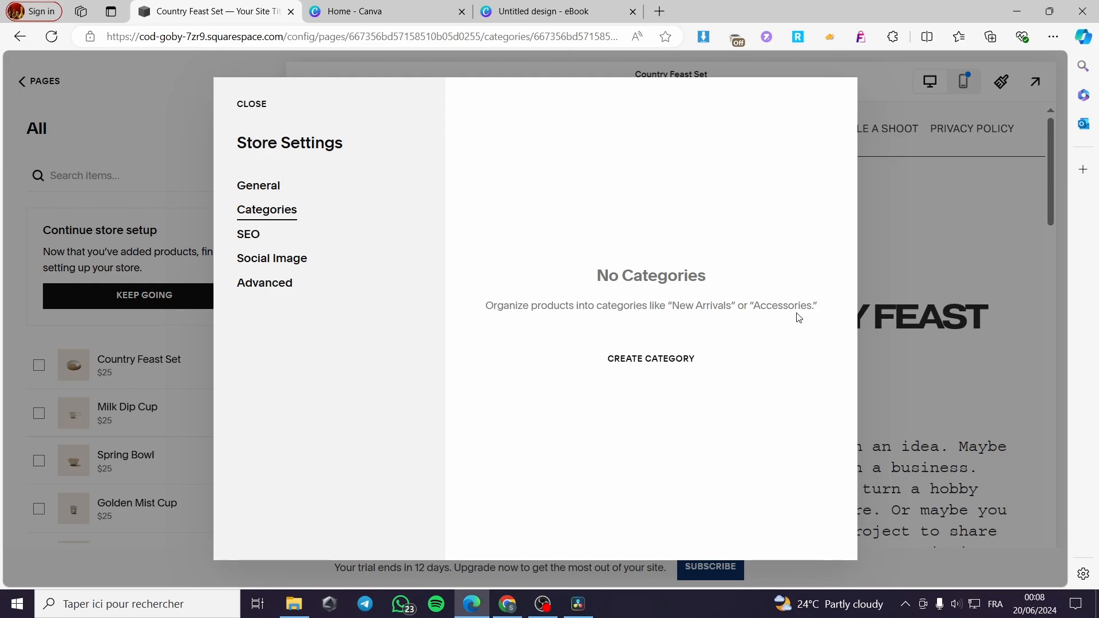
left_click(258, 236)
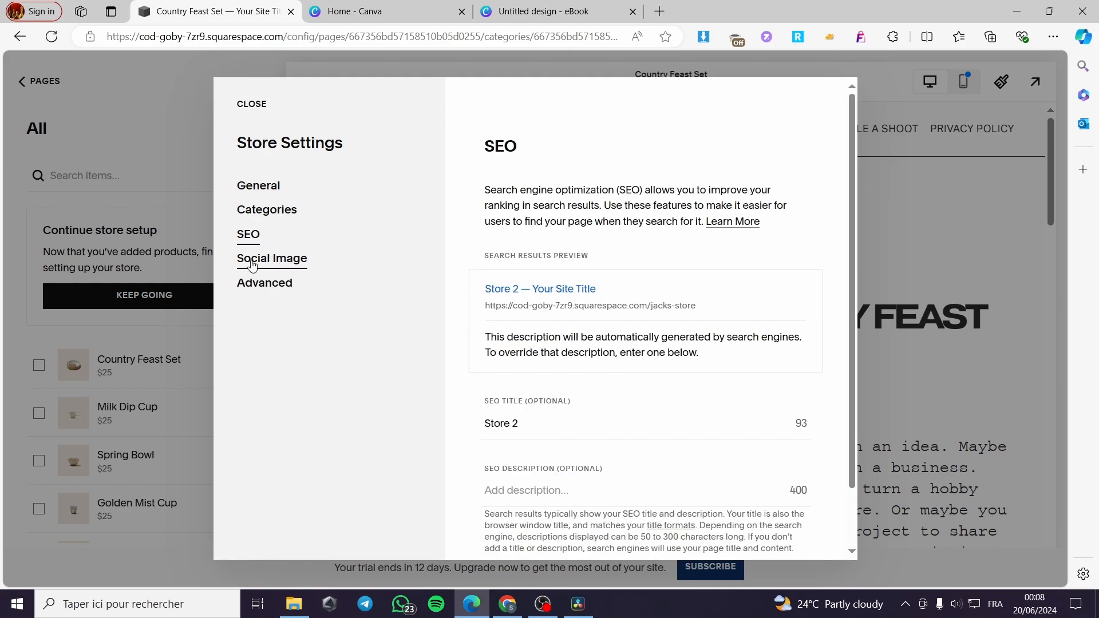
left_click(252, 262)
left_click(263, 286)
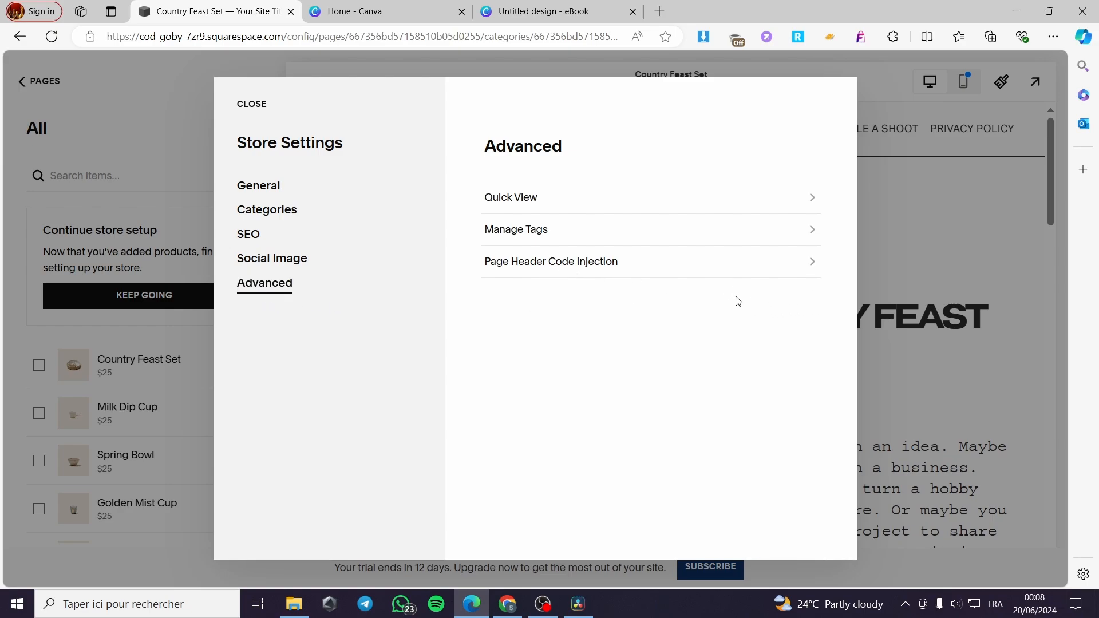
left_click(246, 106)
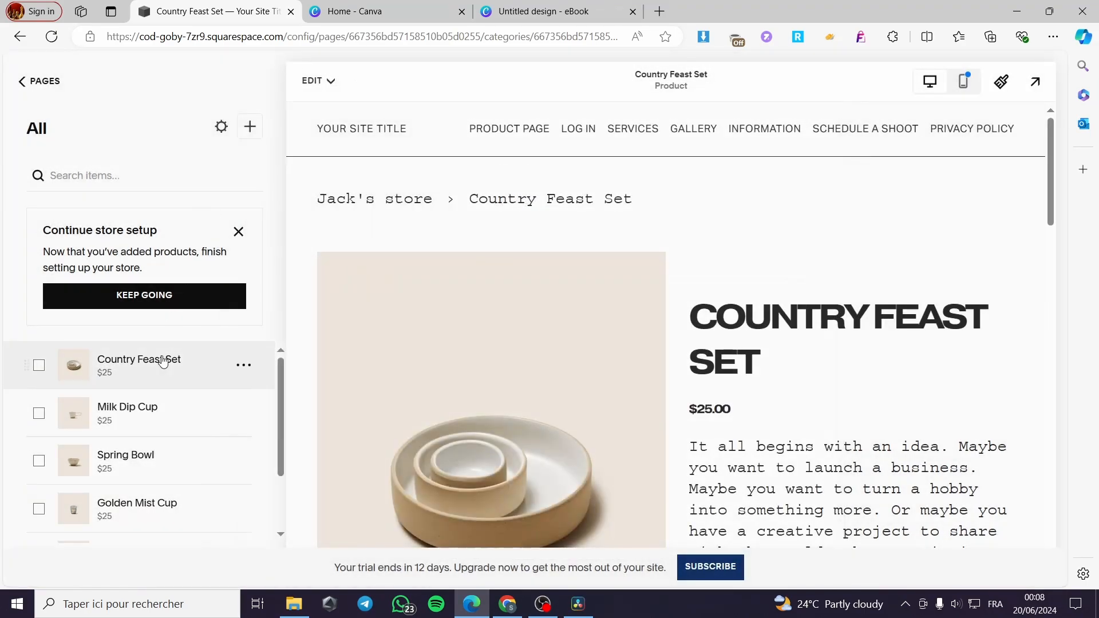
- Look through the Country Feast Set product page and open that product in the product editor
scroll(817, 382, "down", 7)
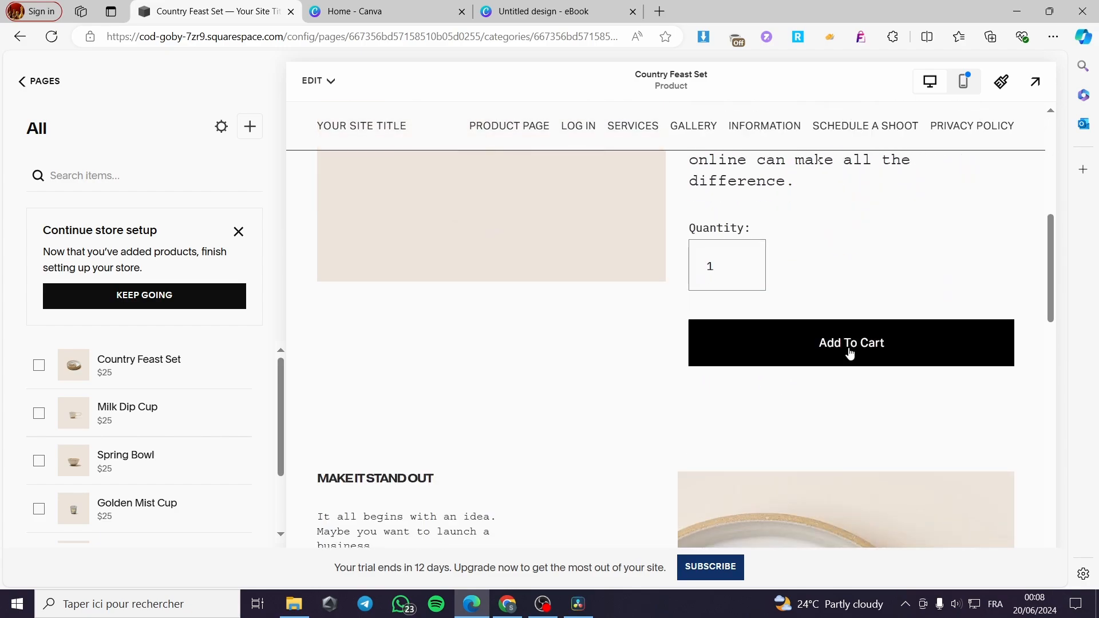
scroll(850, 352, "down", 10)
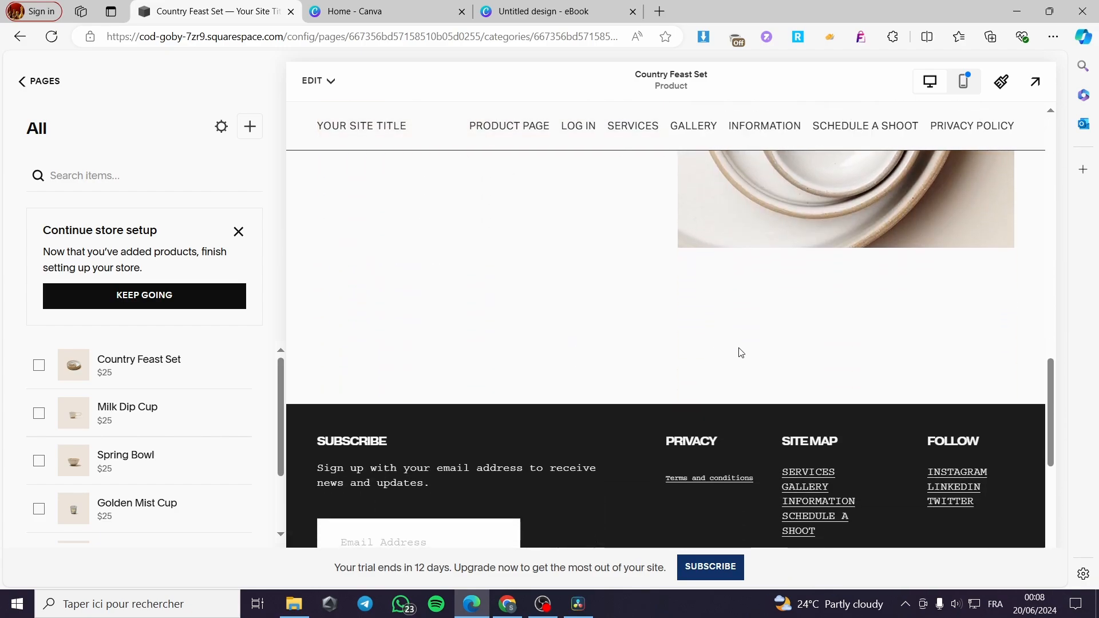
scroll(659, 338, "up", 2)
scroll(586, 319, "down", 2)
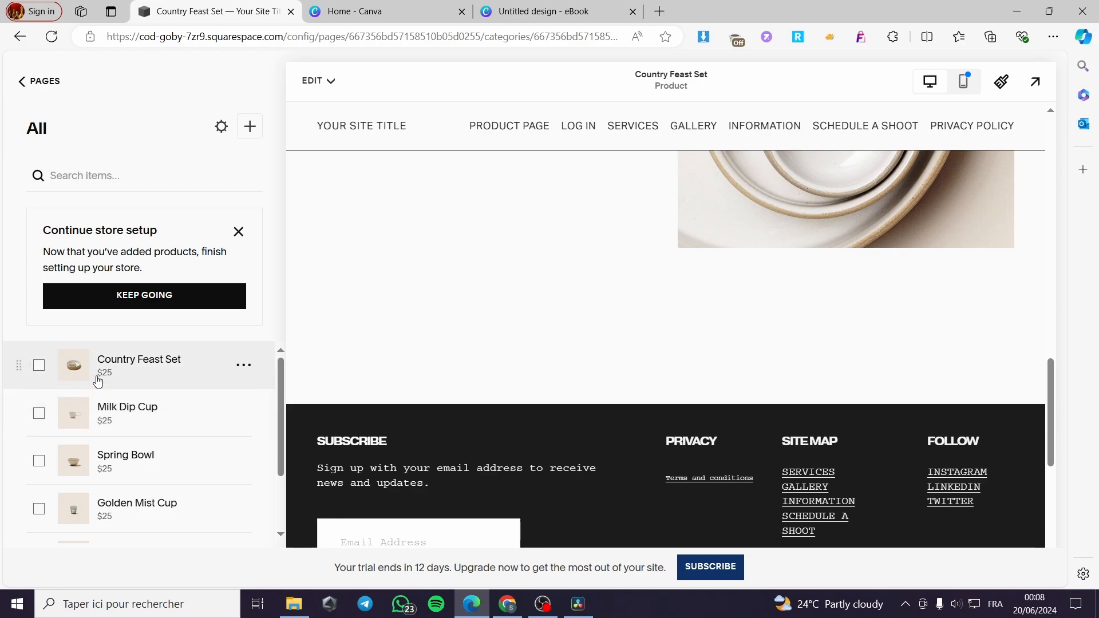
left_click(245, 367)
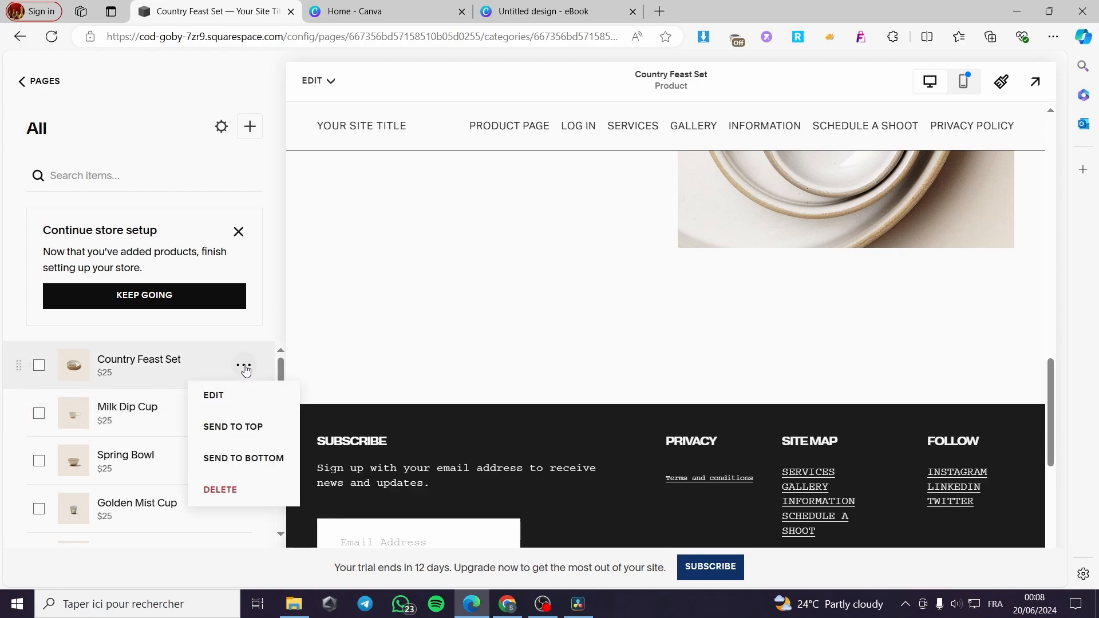
left_click(214, 396)
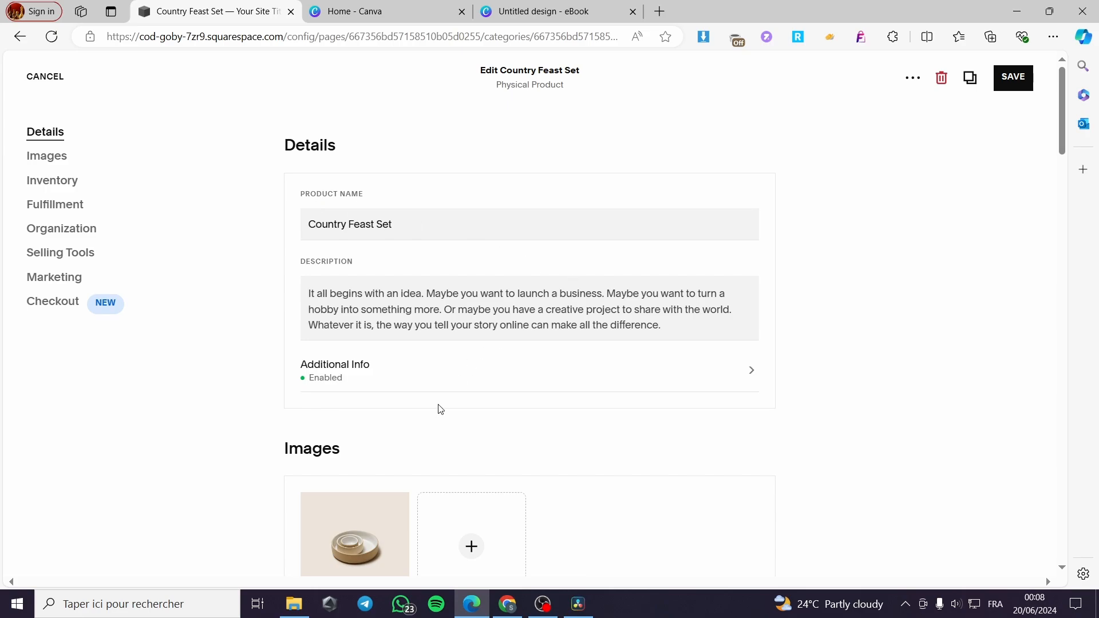
- Set the Country Feast Set's price to $60.00 in its inventory details
scroll(440, 409, "down", 1)
scroll(404, 393, "down", 2)
mouse_move(351, 345)
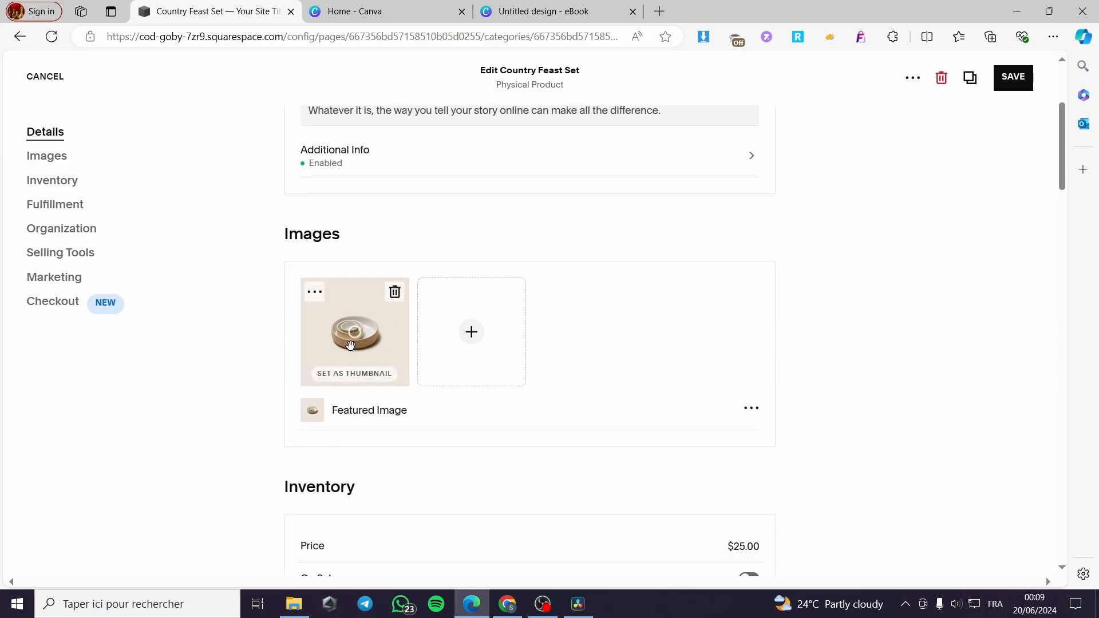
scroll(387, 344, "up", 3)
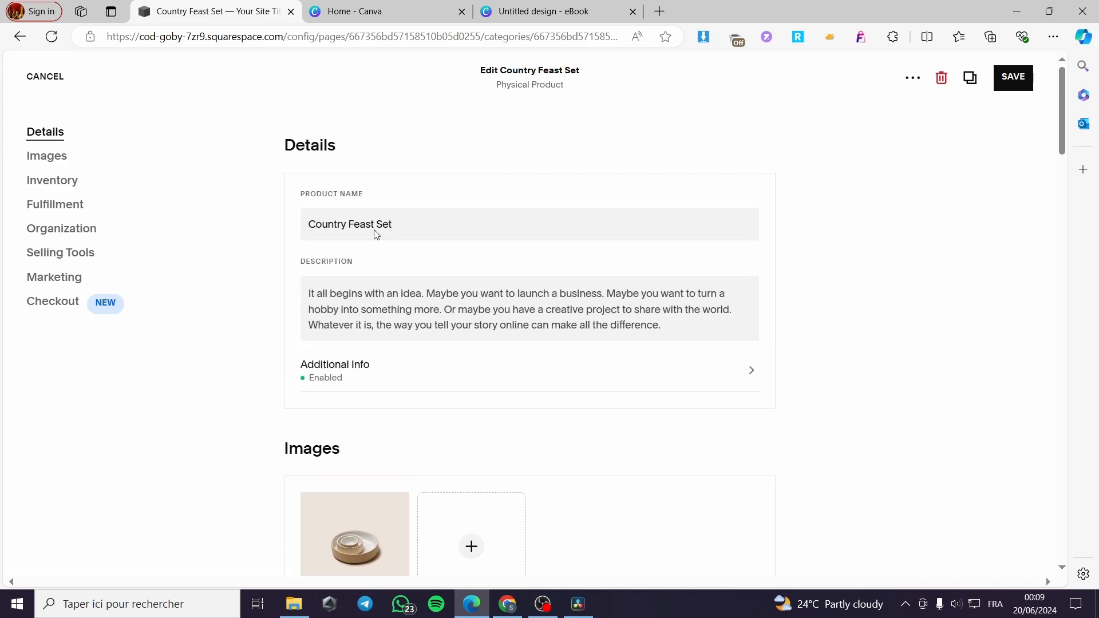
scroll(361, 314, "down", 7)
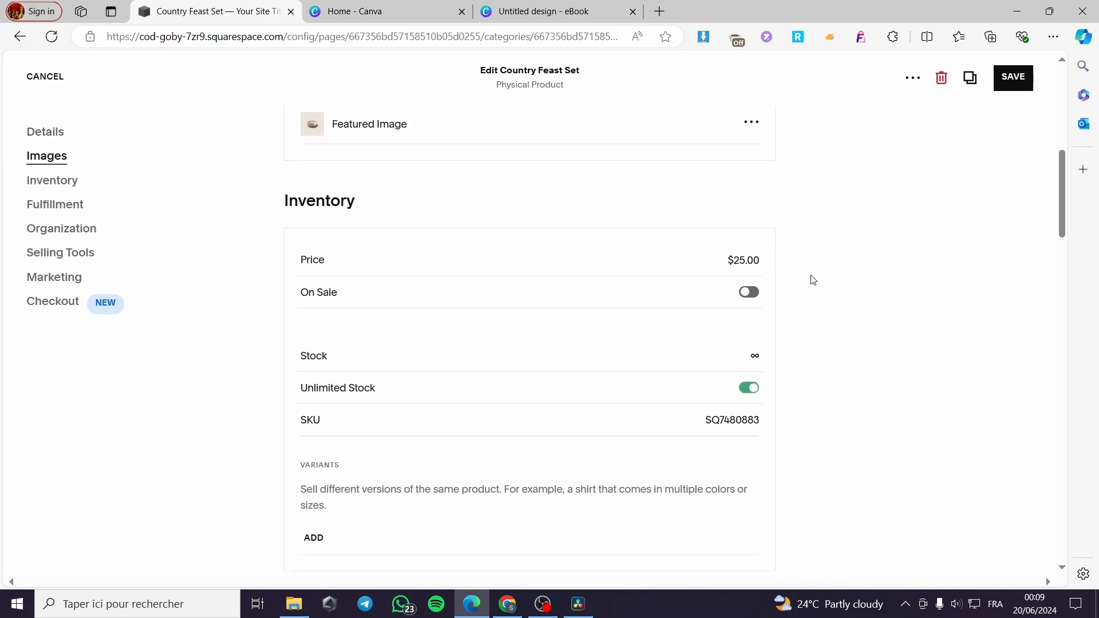
left_click(743, 260)
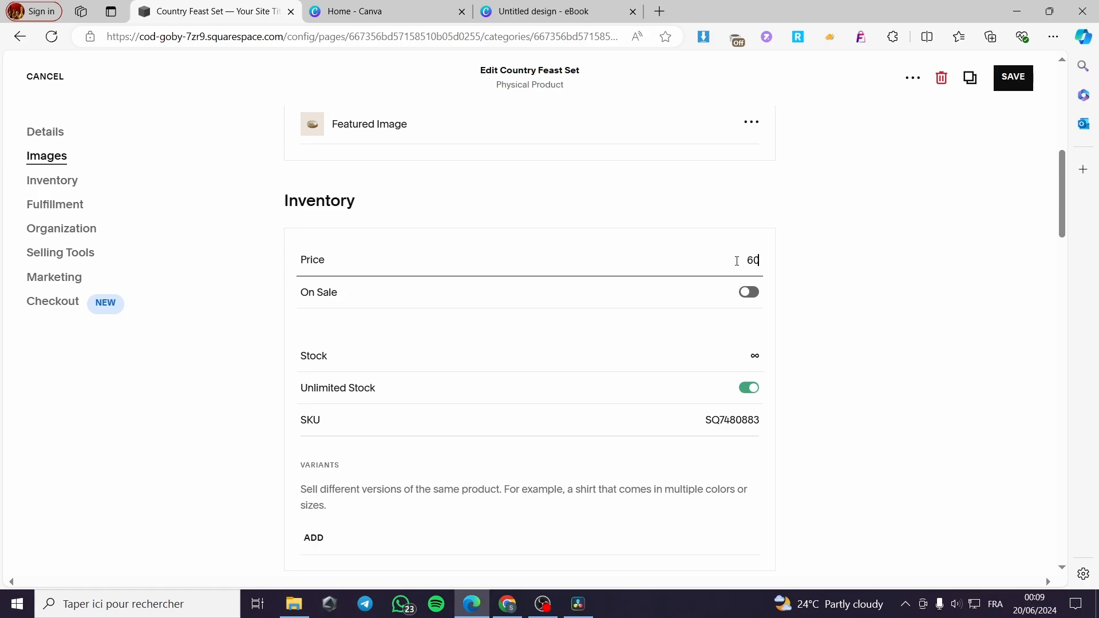
left_click(829, 273)
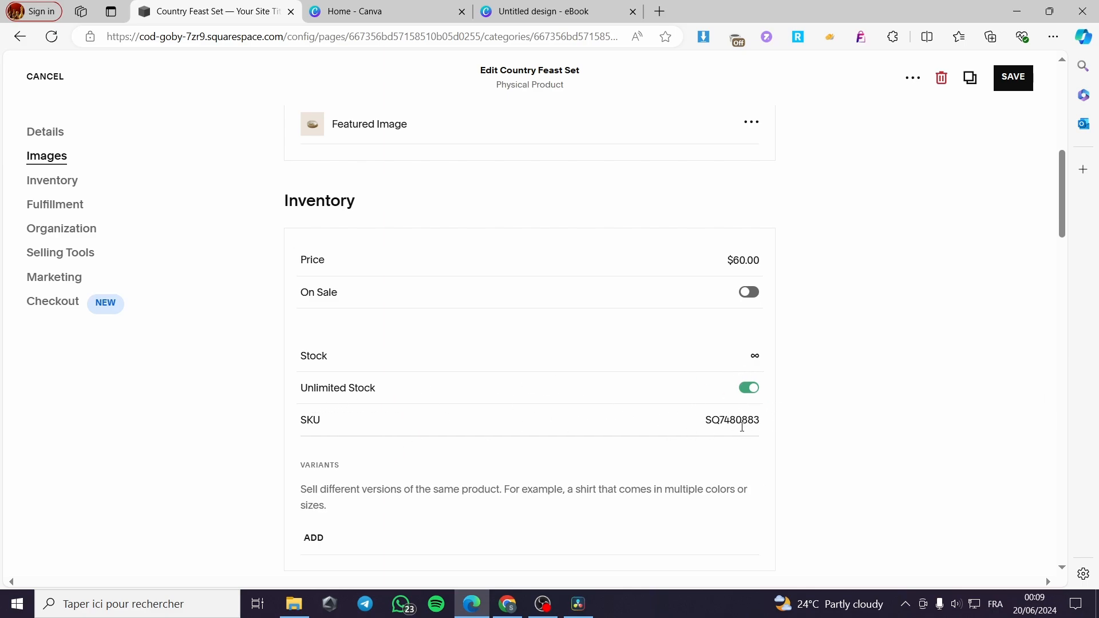
- Enable a custom purchase button labelled "Add to Cart" in the product's checkout options and save the product
scroll(584, 426, "down", 3)
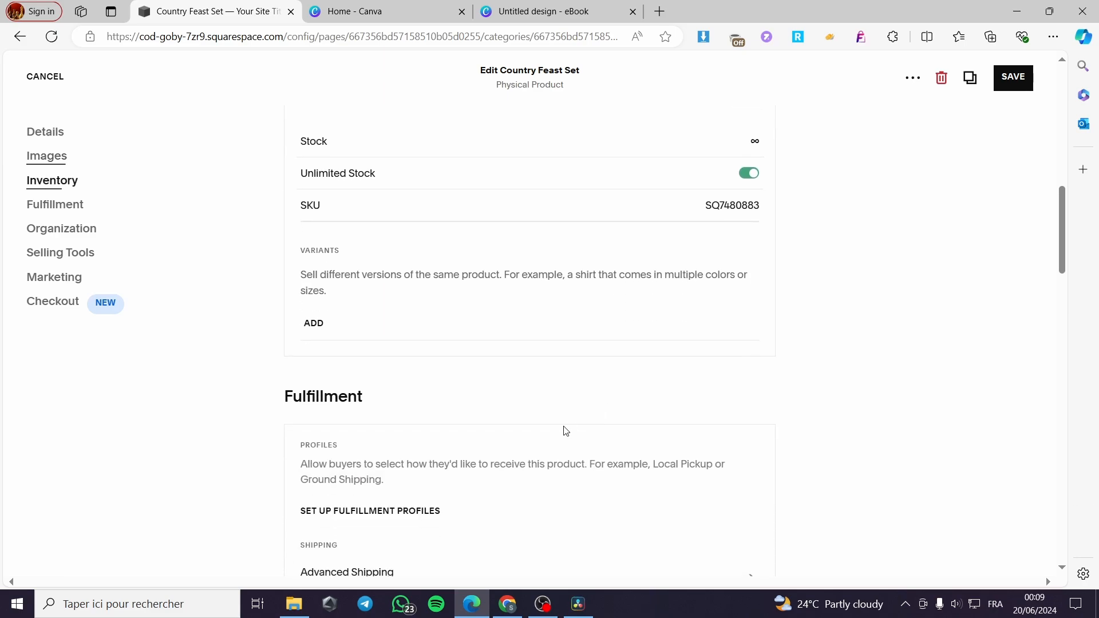
scroll(439, 361, "down", 3)
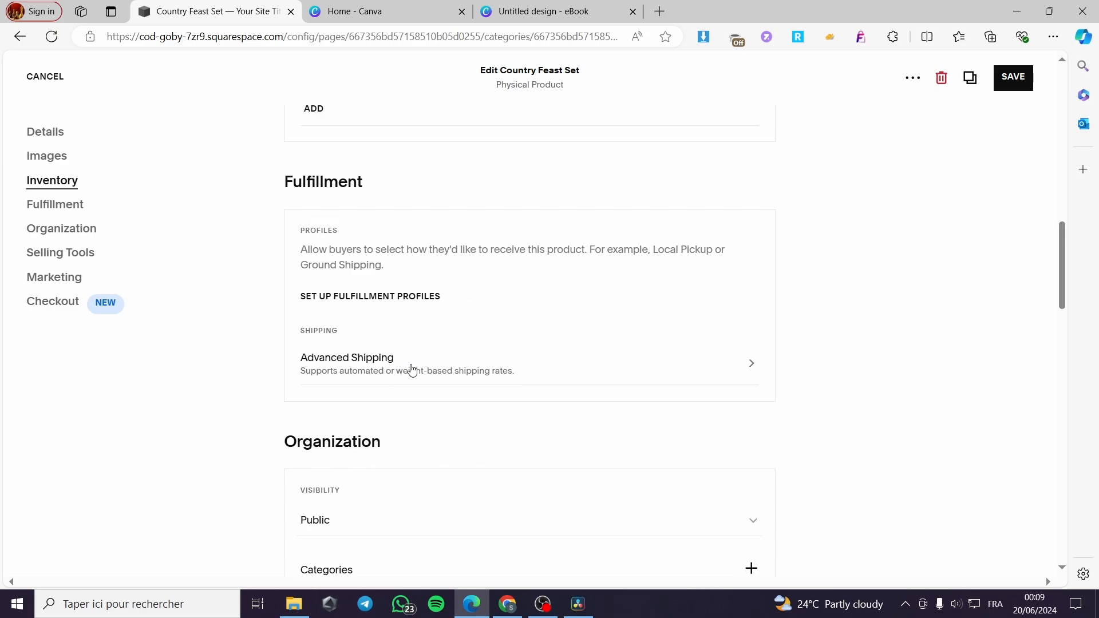
scroll(412, 371, "down", 2)
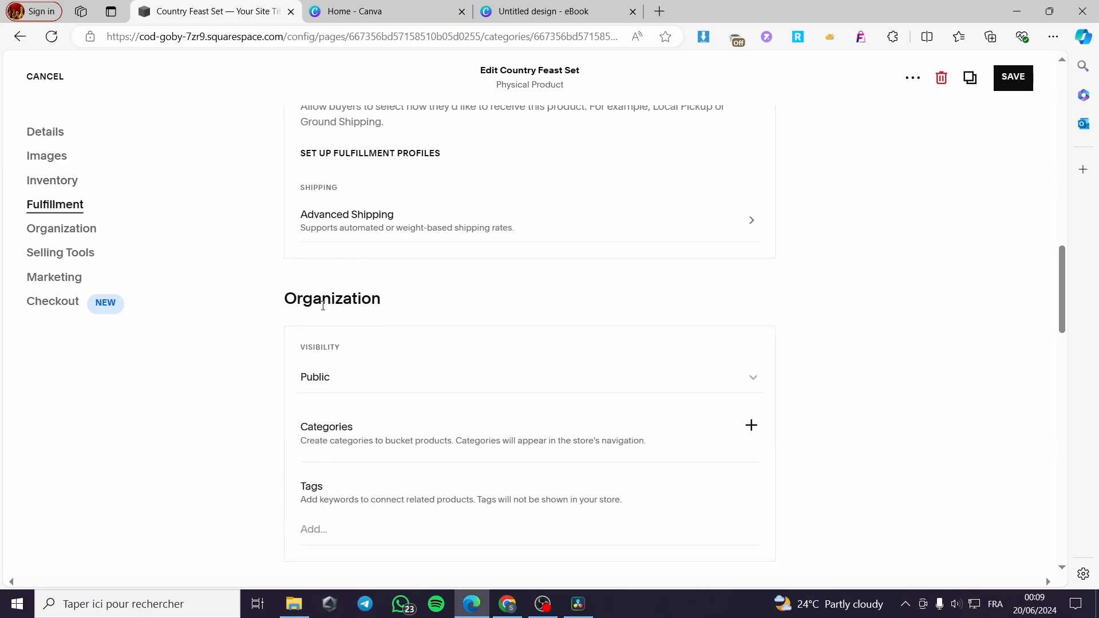
left_click(73, 257)
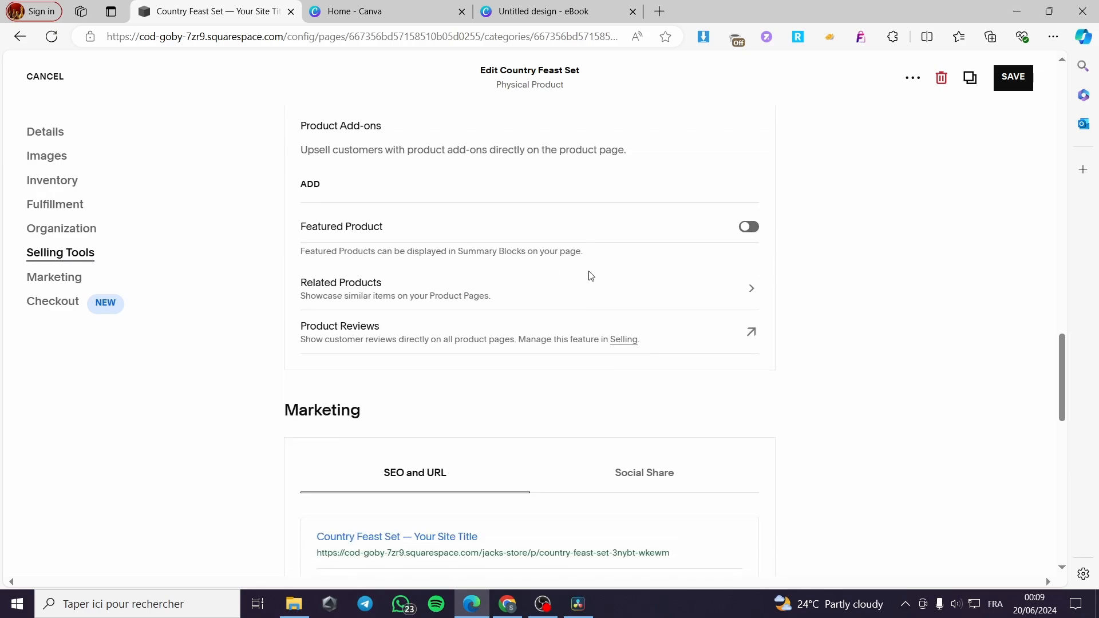
left_click(61, 304)
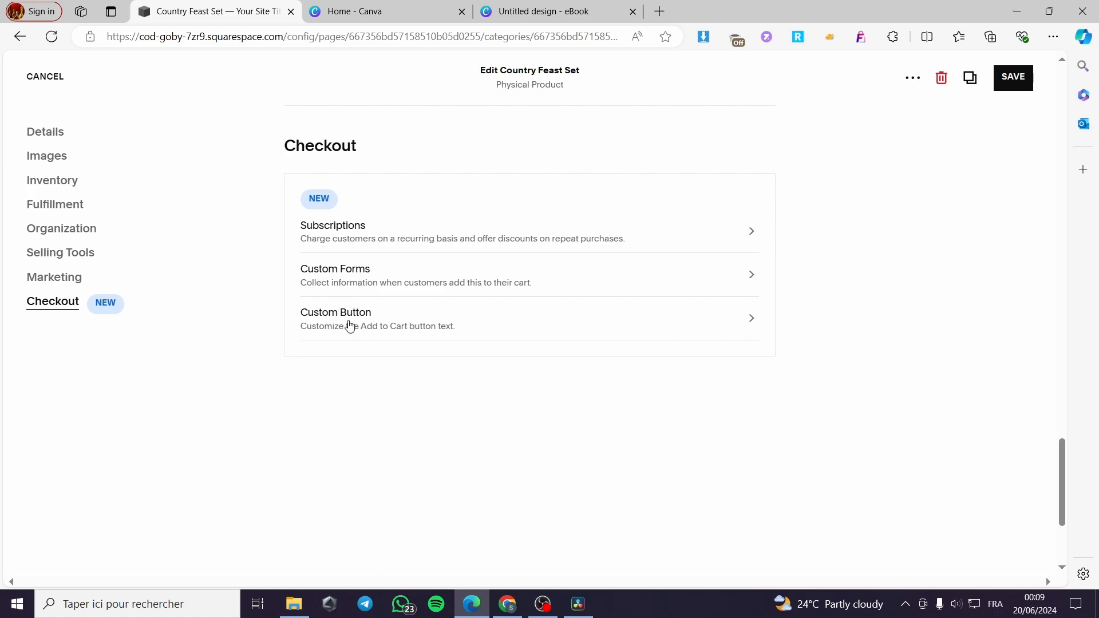
left_click(656, 323)
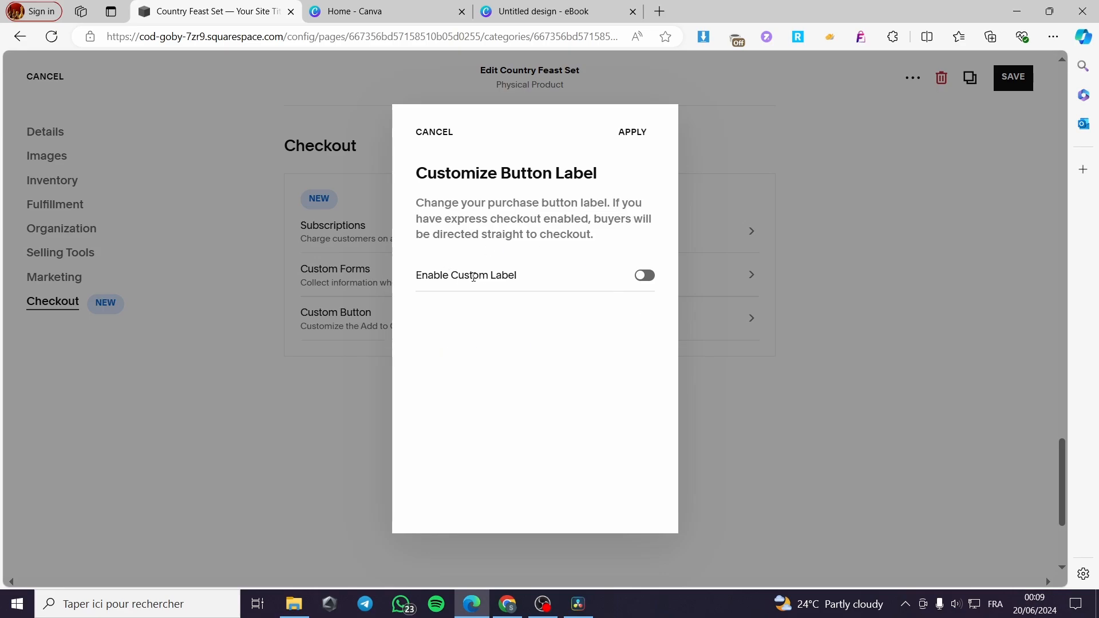
left_click(644, 277)
left_click_drag(480, 345, 436, 344)
left_click(555, 341)
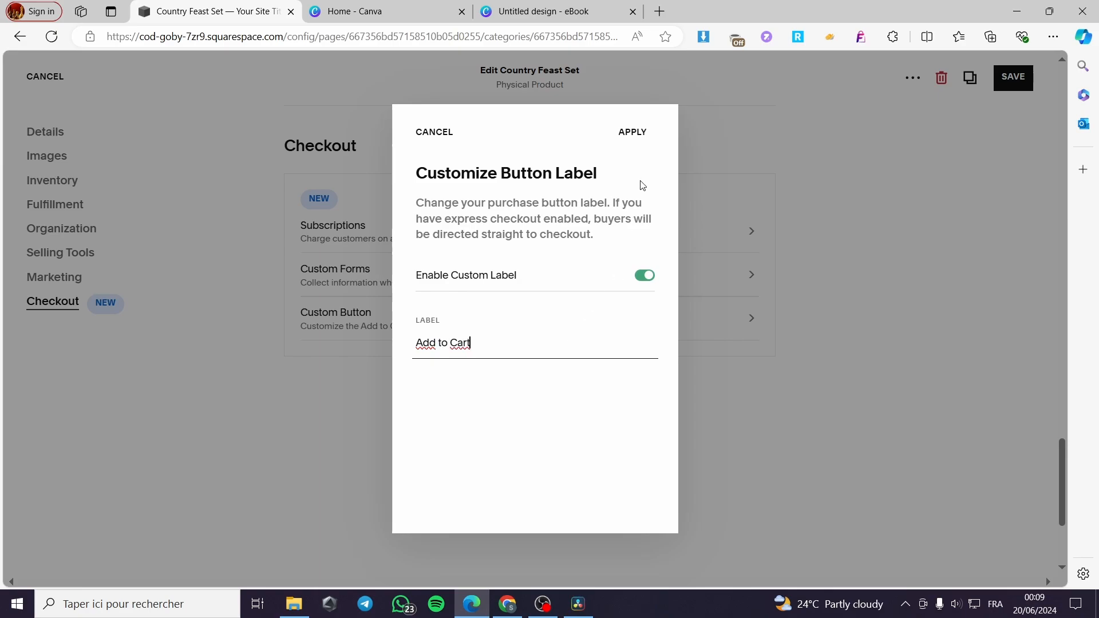
left_click(635, 133)
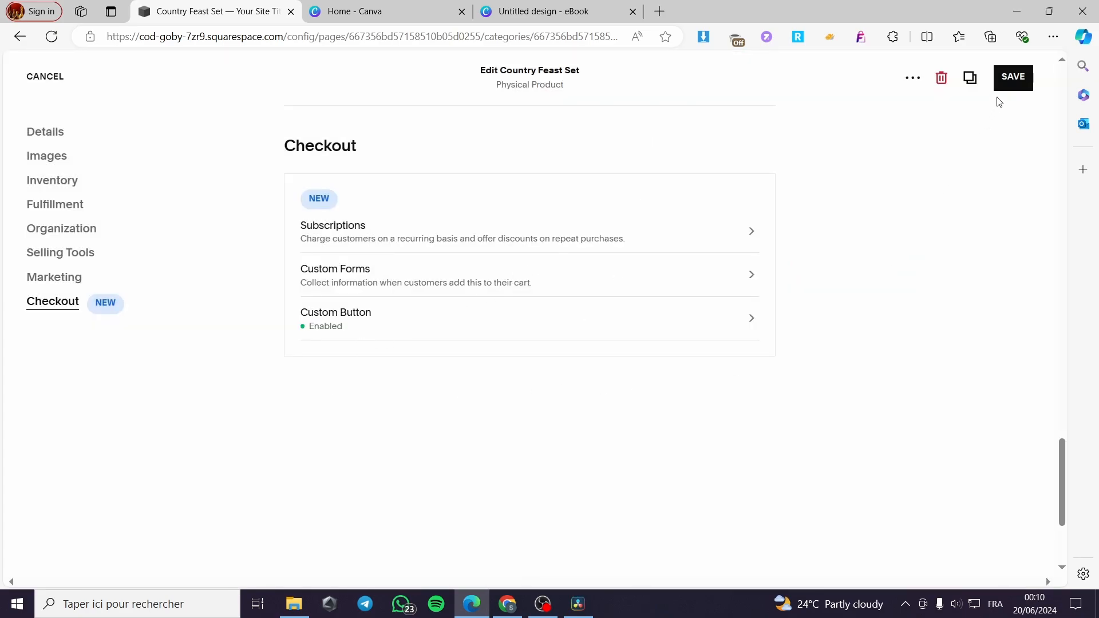
left_click(1012, 78)
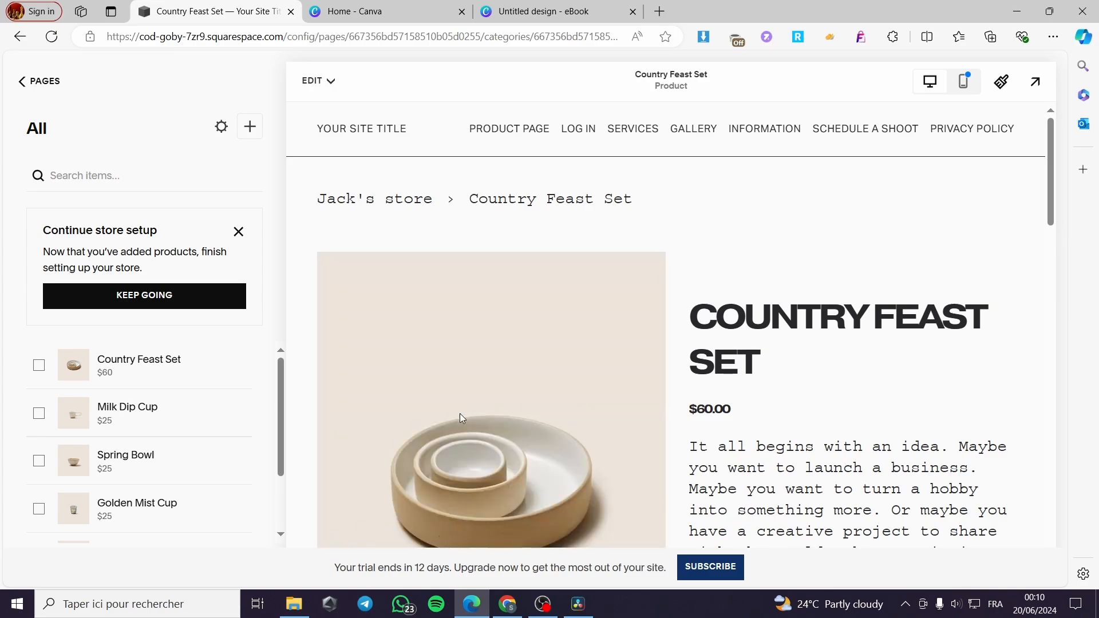
- Add one Country Feast Set to the cart from its product page and open the shopping cart
scroll(515, 410, "down", 6)
left_click(879, 423)
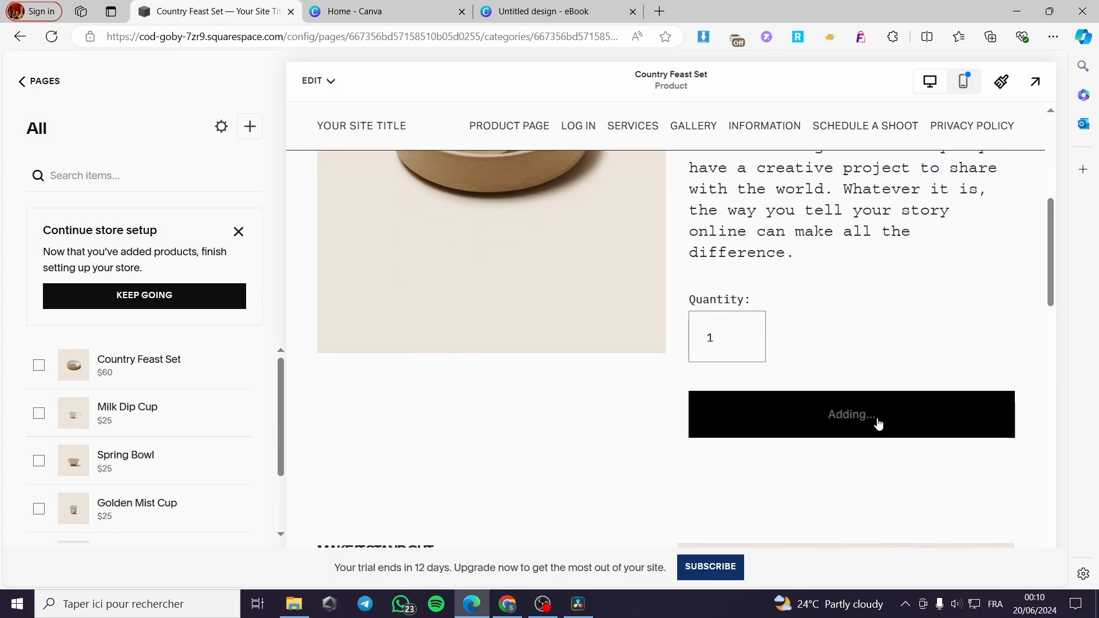
scroll(832, 345, "up", 6)
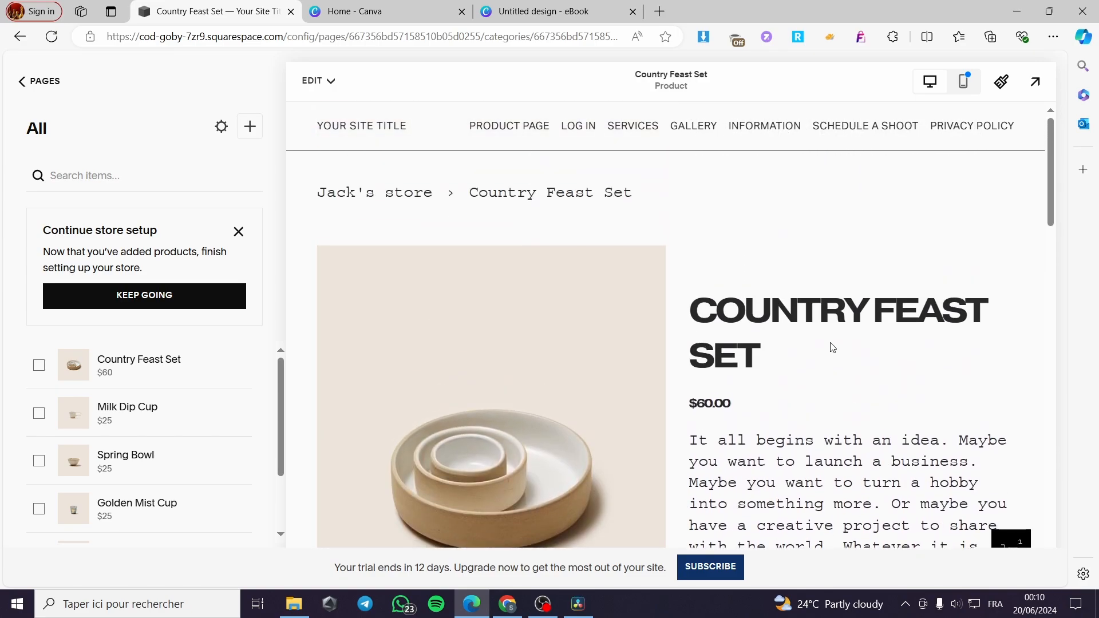
scroll(824, 349, "down", 6)
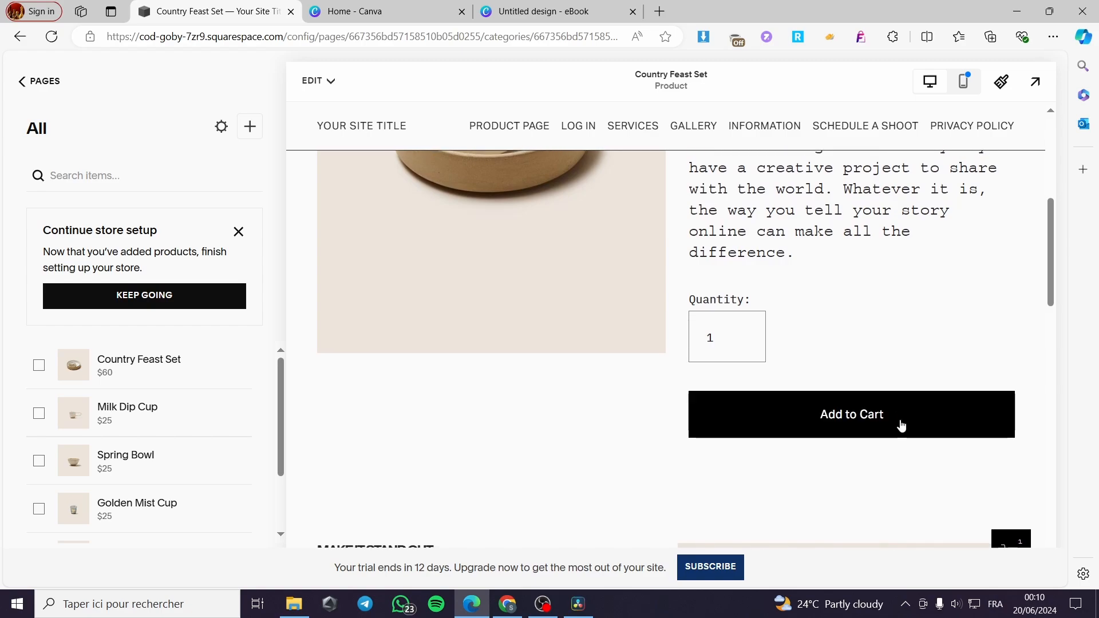
scroll(973, 470, "down", 1)
left_click(1008, 537)
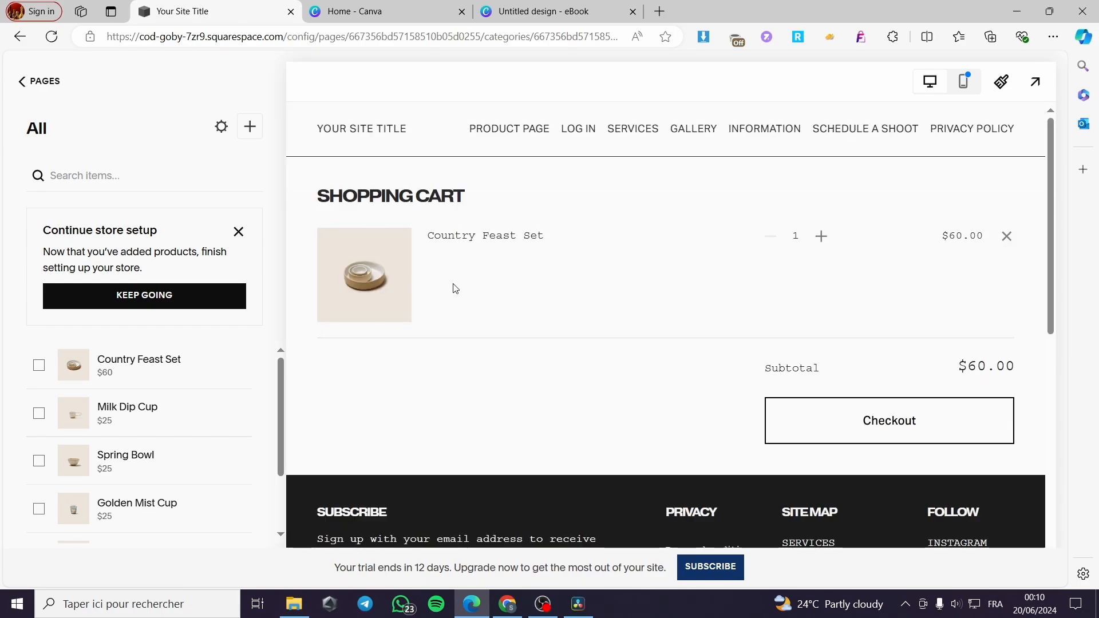
- Proceed to checkout and submit the customer's email to reach the delivery section
left_click(914, 424)
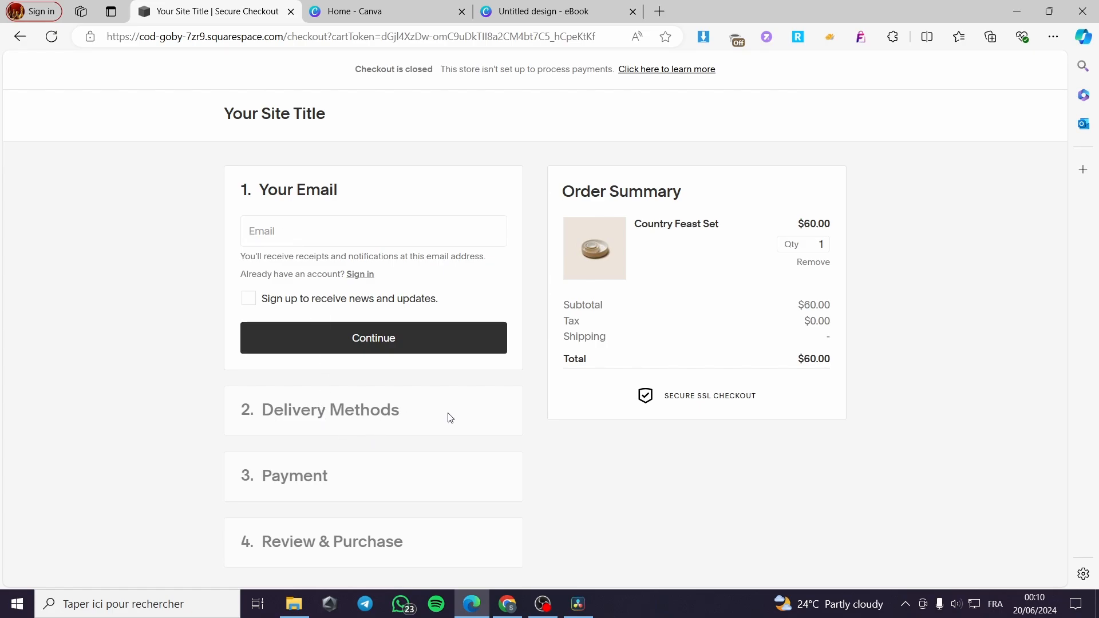
left_click(302, 232)
left_click(298, 285)
left_click(417, 346)
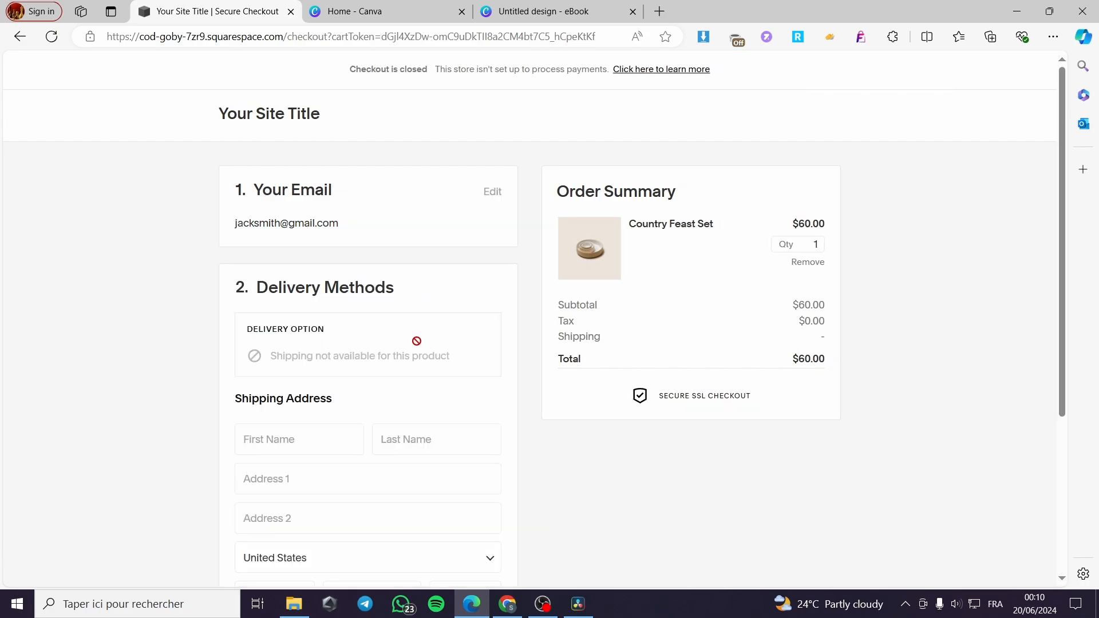
- Look through the checkout's delivery option, shipping address fields and remaining payment and review sections
scroll(348, 257, "down", 4)
scroll(355, 287, "up", 3)
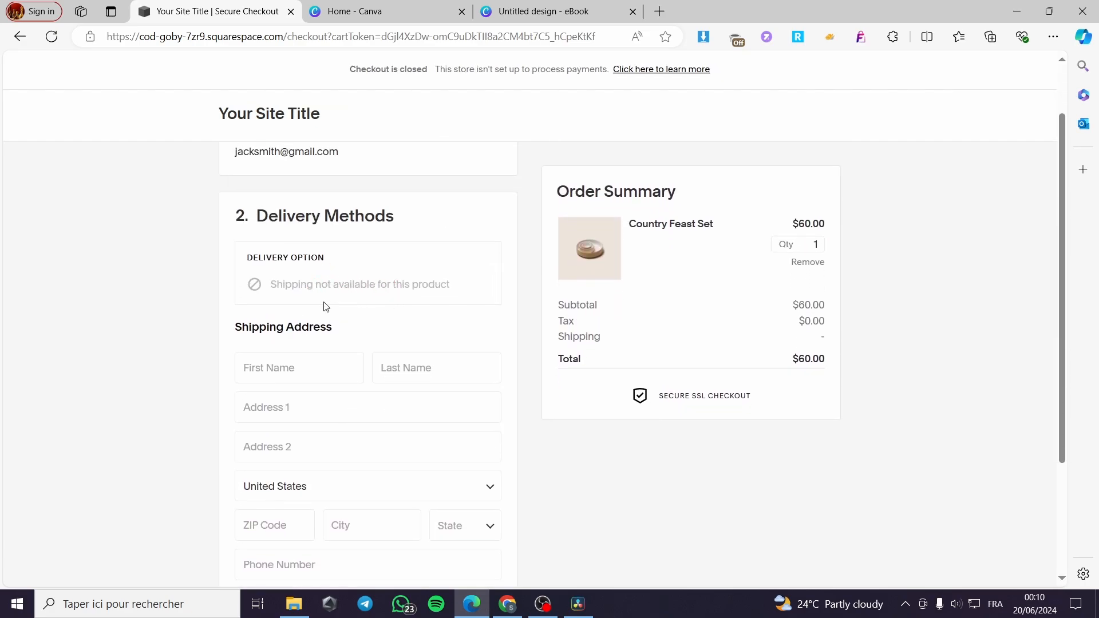
scroll(442, 346, "up", 2)
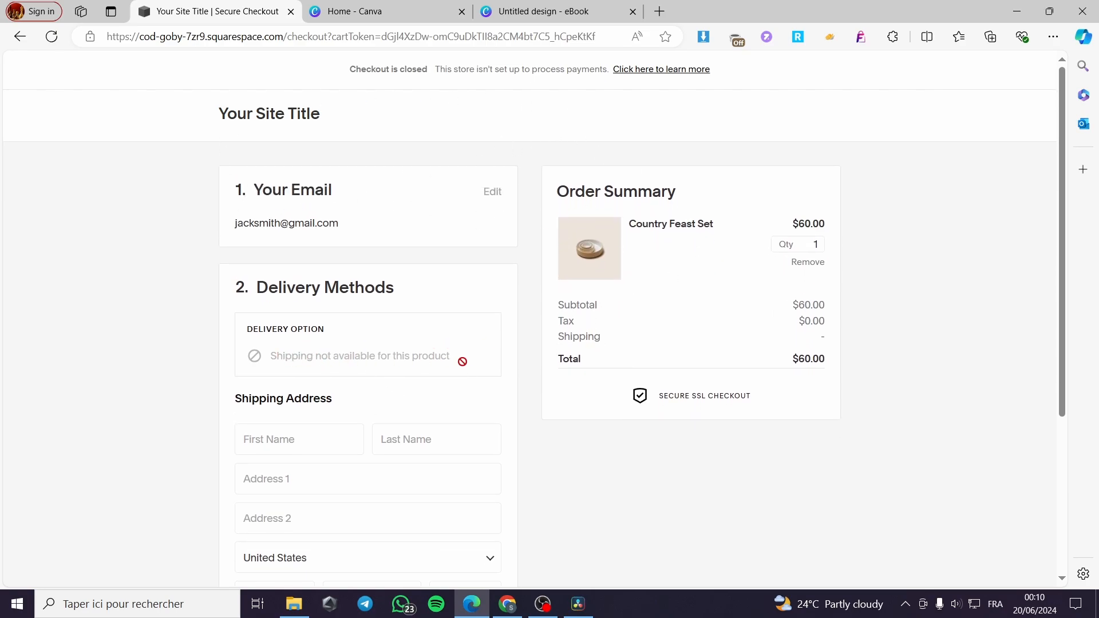
scroll(336, 344, "down", 4)
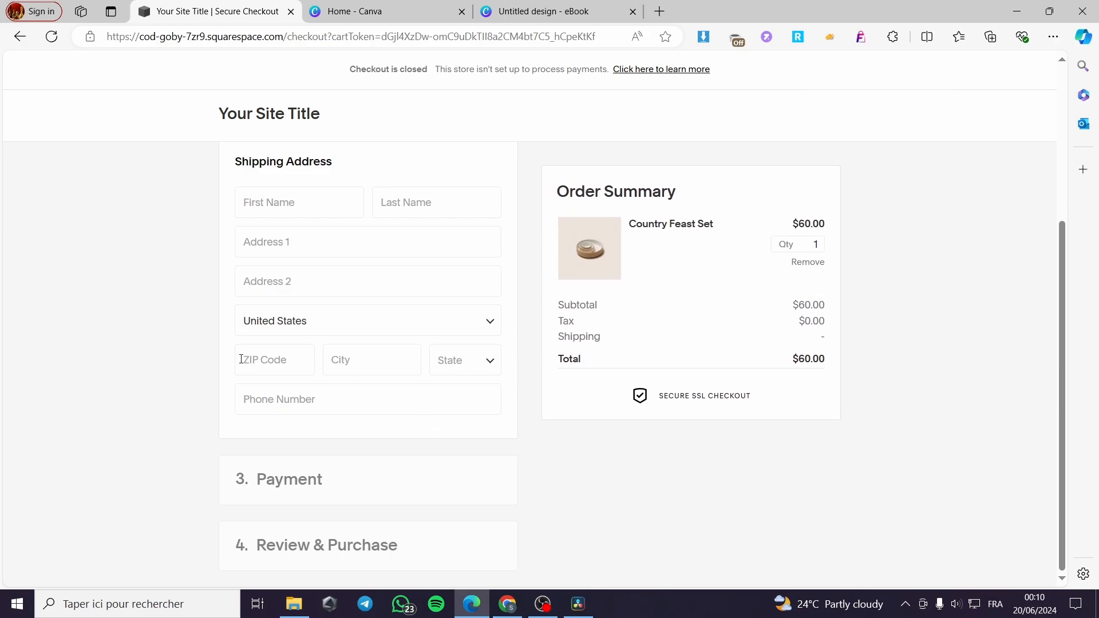